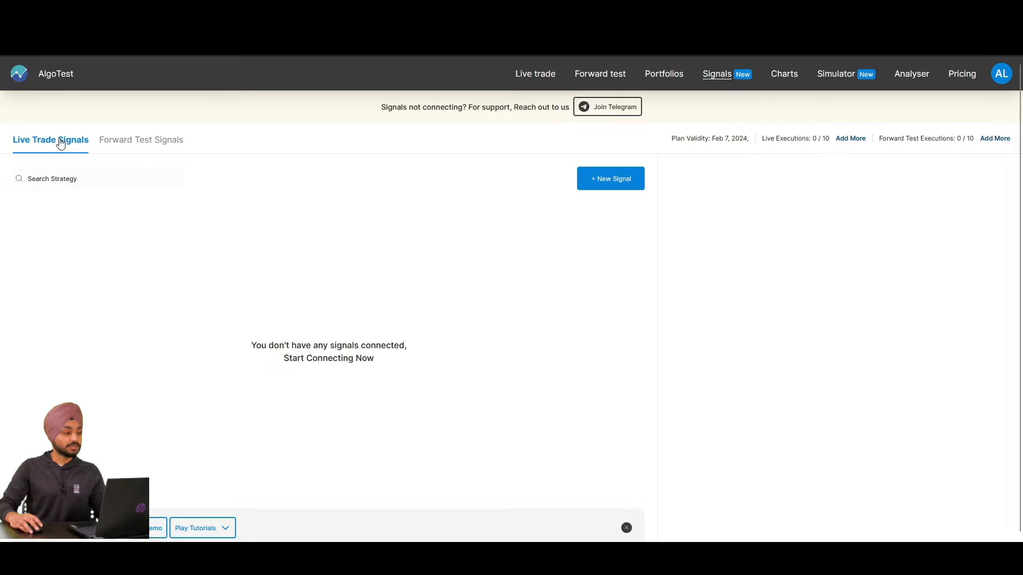
- Start a new live trade signal with TradingView as the source and Live Deployment as the execution type
{"action": "left_click", "coordinate": [598, 183]}
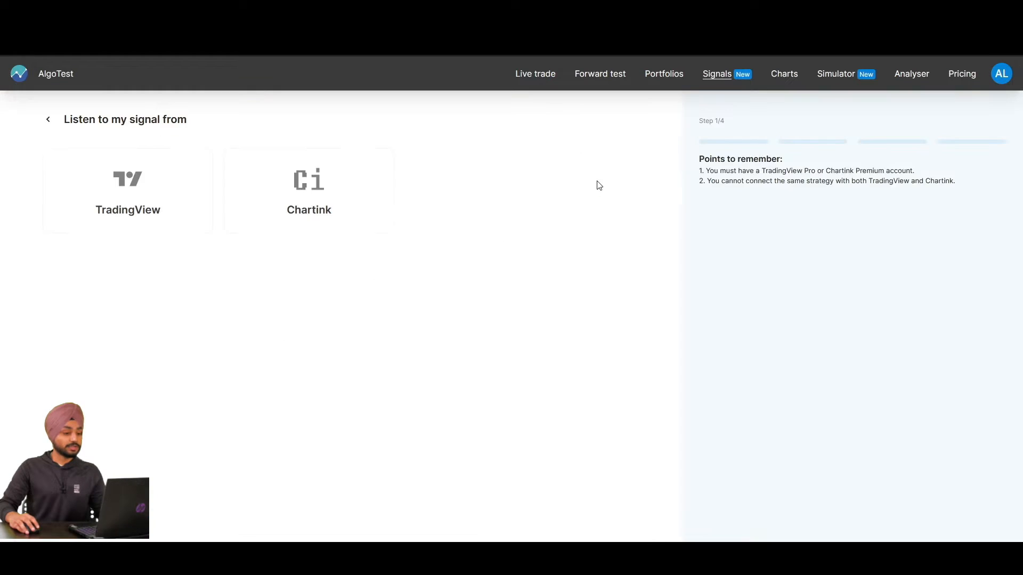
{"action": "left_click", "coordinate": [143, 198]}
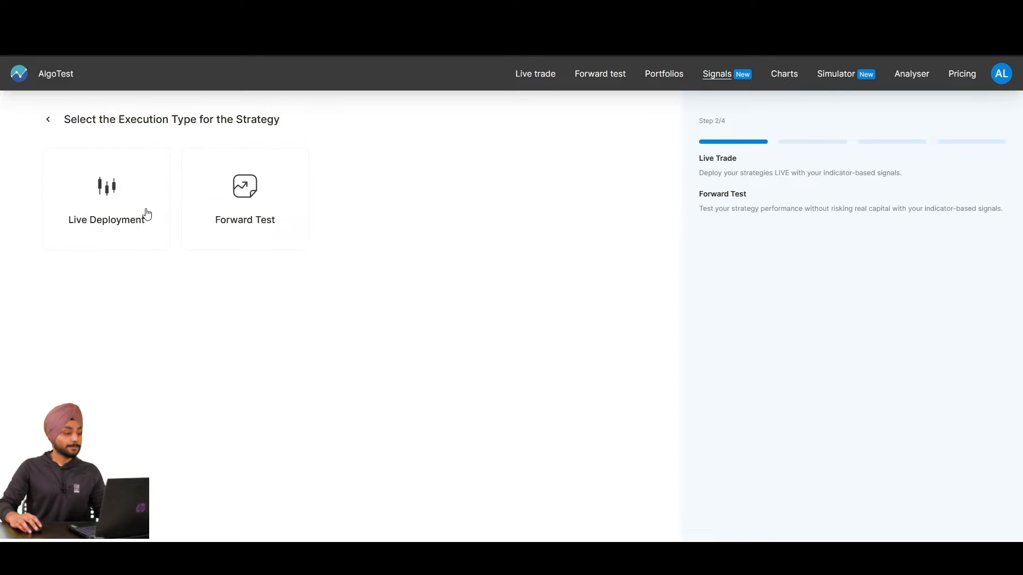
{"action": "left_click", "coordinate": [113, 186]}
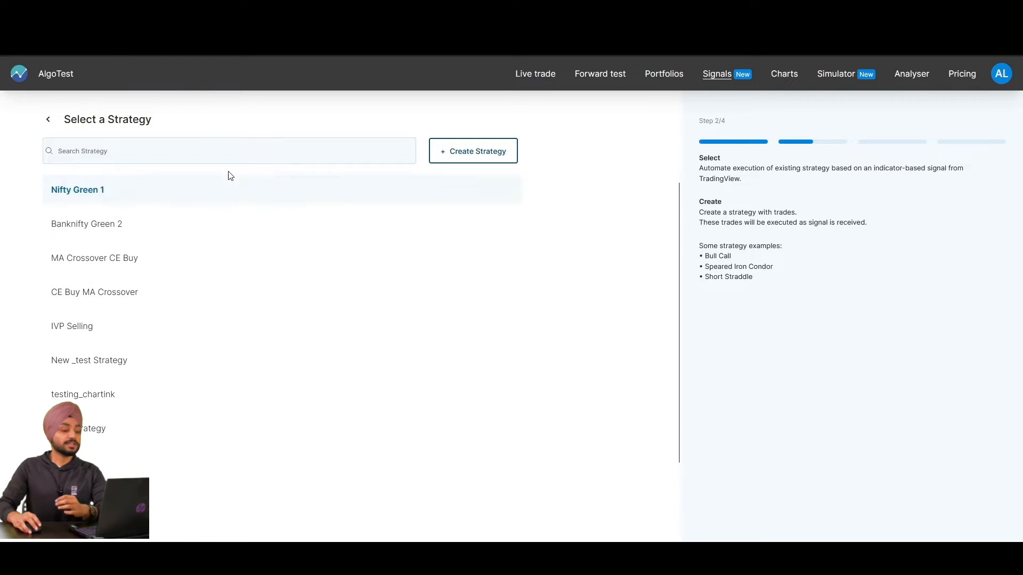
- Create a new strategy in the advanced creation view and set its index to Nifty
{"action": "left_click", "coordinate": [464, 154]}
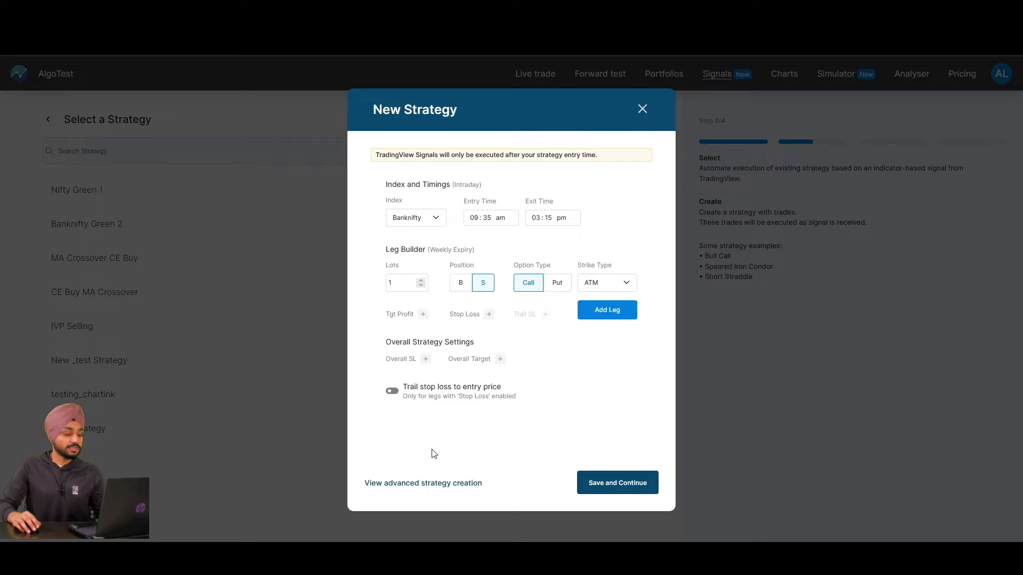
{"action": "left_click", "coordinate": [413, 485]}
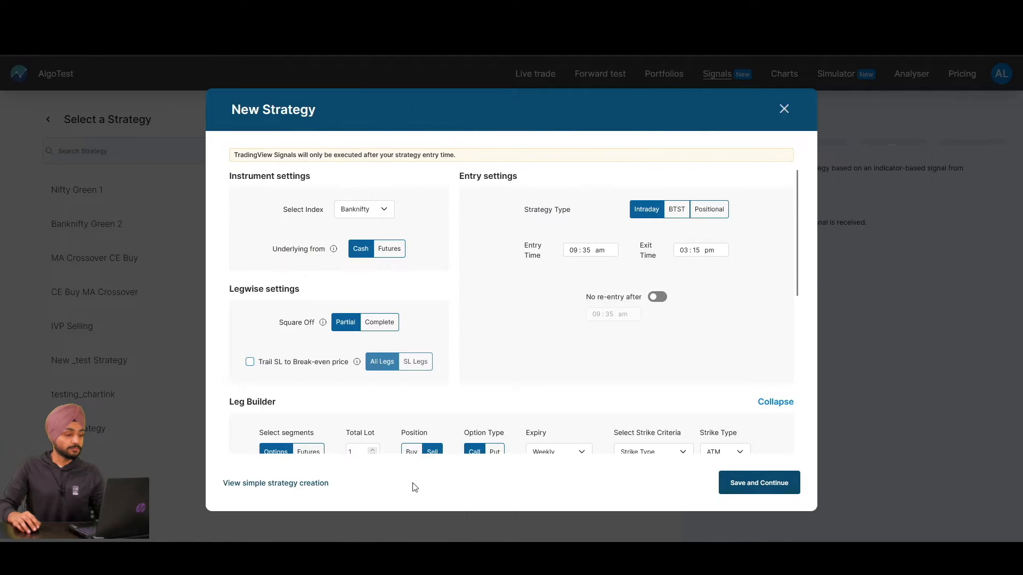
{"action": "left_click", "coordinate": [376, 214]}
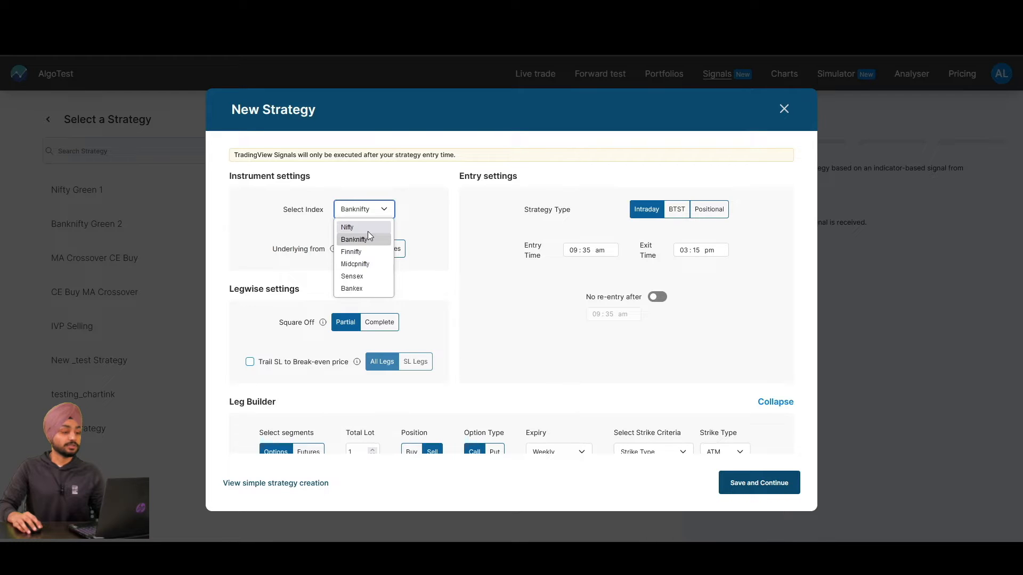
{"action": "left_click", "coordinate": [367, 230]}
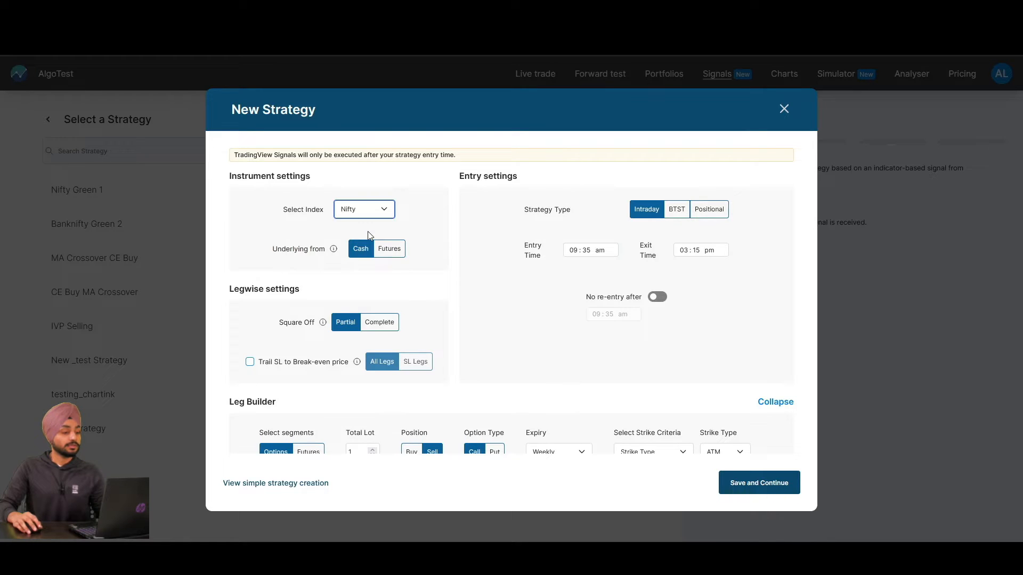
{"action": "left_click", "coordinate": [586, 255]}
{"action": "left_click", "coordinate": [586, 272]}
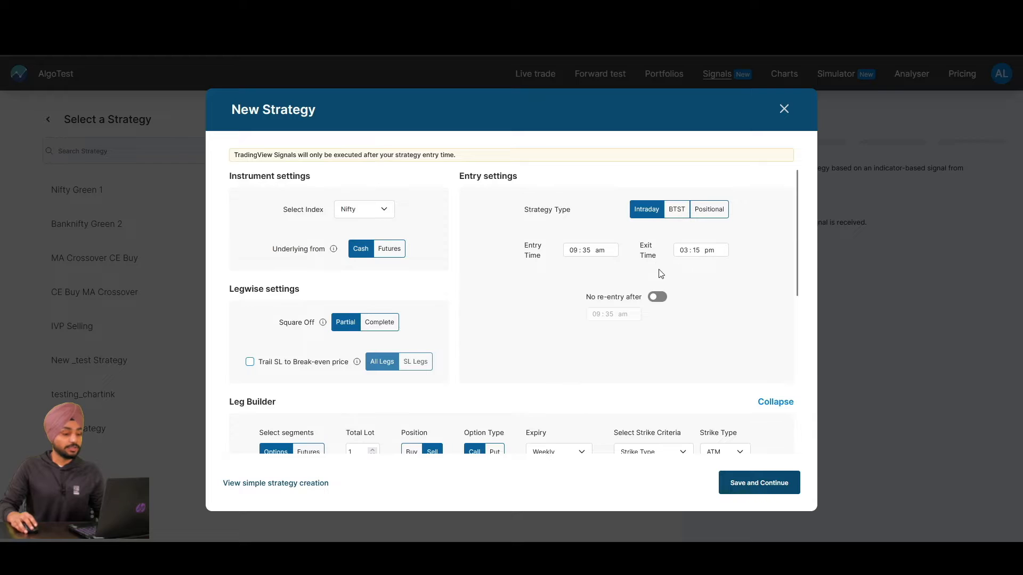
- Add a leg that buys one lot of a weekly Call option, using the Closest Premium strike criteria with a premium of 10
{"action": "scroll", "coordinate": [495, 290], "scroll_direction": "down", "scroll_amount": 3}
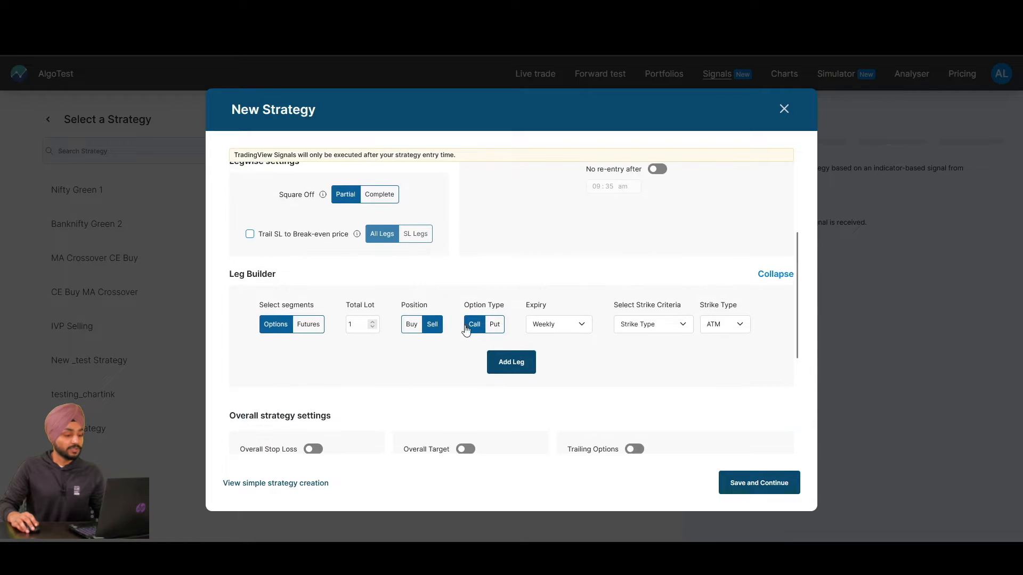
{"action": "left_click", "coordinate": [416, 326]}
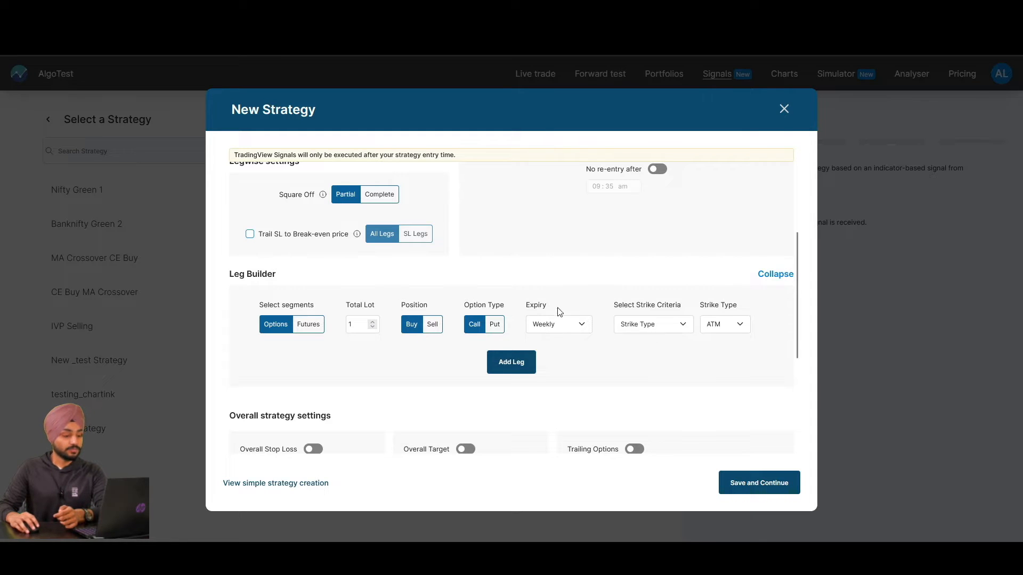
{"action": "left_click", "coordinate": [672, 326]}
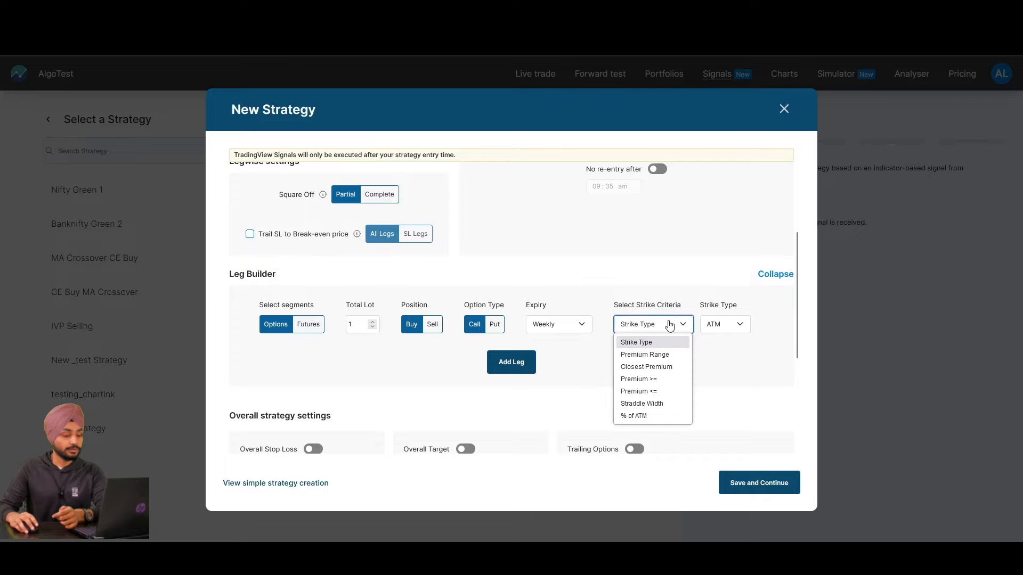
{"action": "left_click", "coordinate": [660, 366]}
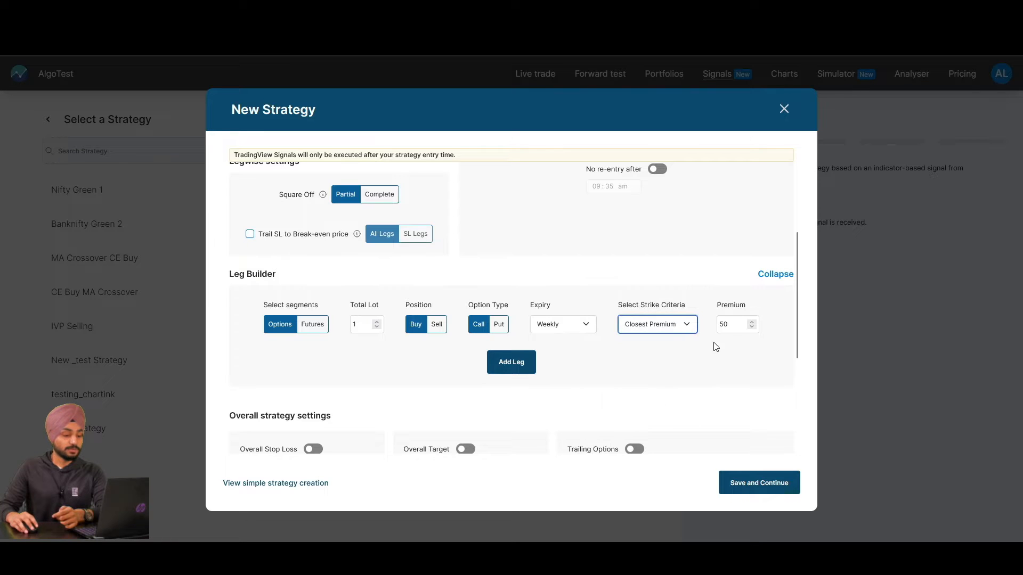
{"action": "left_click", "coordinate": [724, 323]}
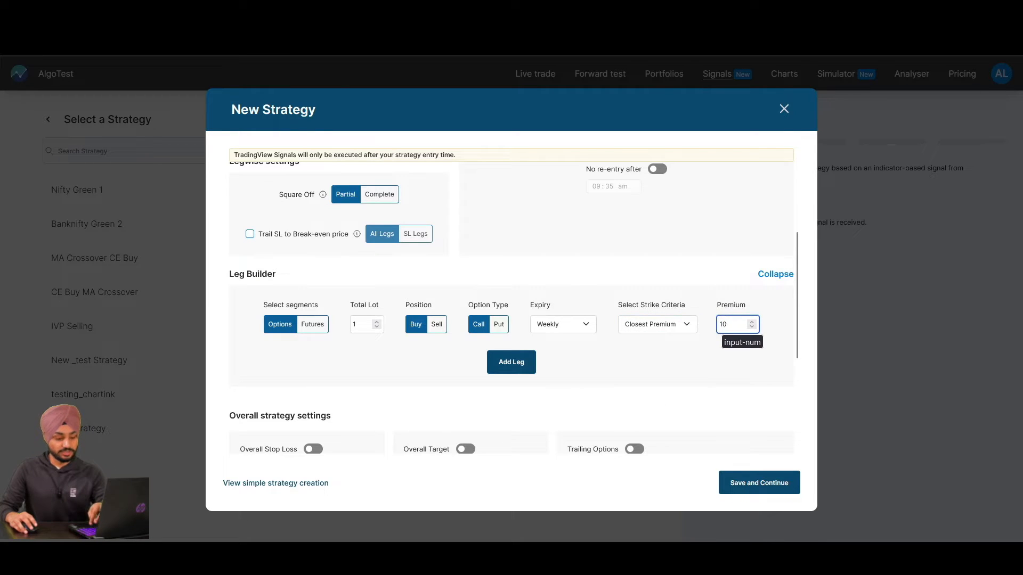
{"action": "left_click", "coordinate": [706, 365]}
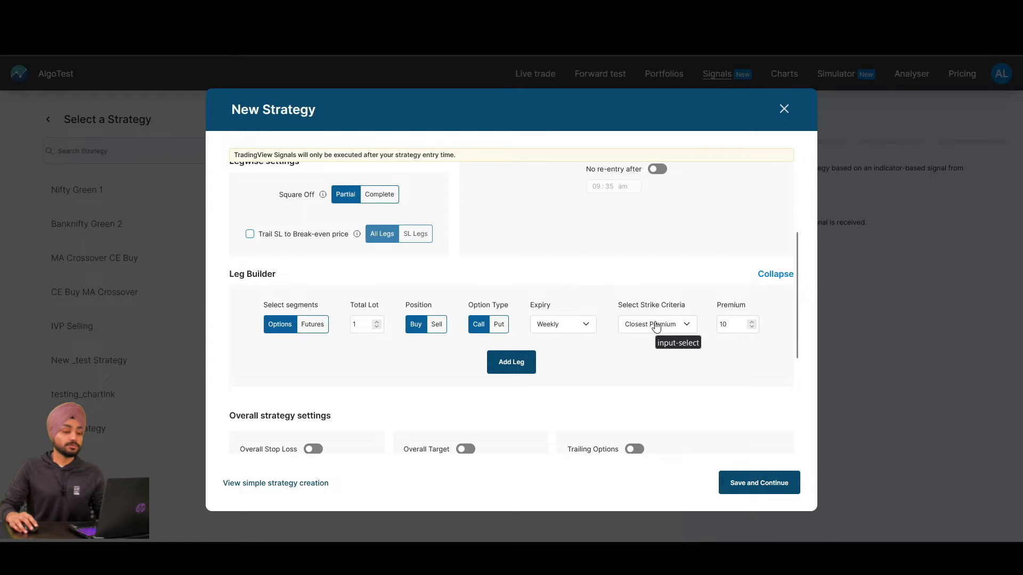
{"action": "left_click", "coordinate": [511, 362]}
- Save the new strategy under the name ST_CALL
{"action": "scroll", "coordinate": [577, 358], "scroll_direction": "down", "scroll_amount": 3}
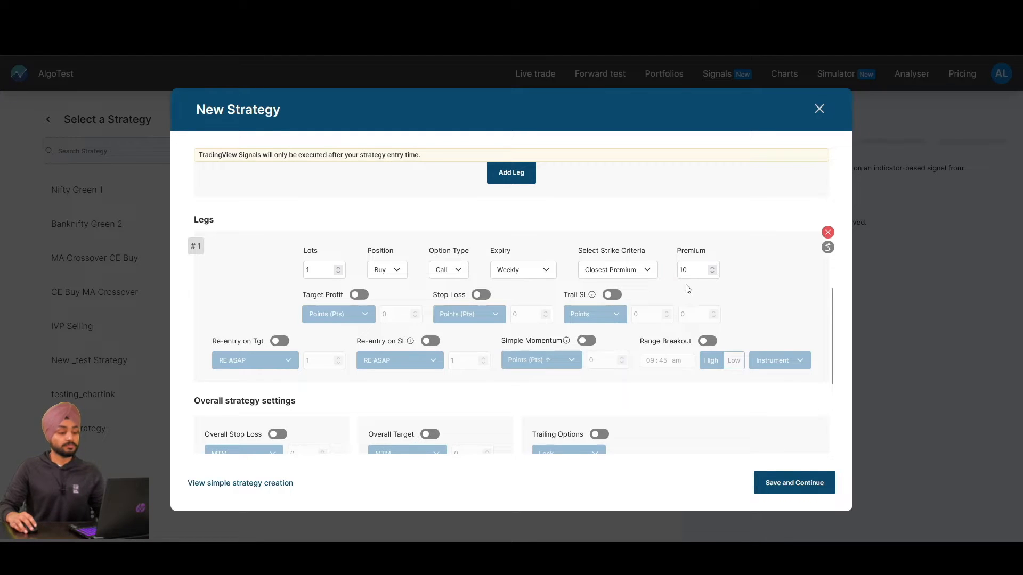
{"action": "scroll", "coordinate": [582, 354], "scroll_direction": "down", "scroll_amount": 3}
{"action": "scroll", "coordinate": [586, 357], "scroll_direction": "up", "scroll_amount": 3}
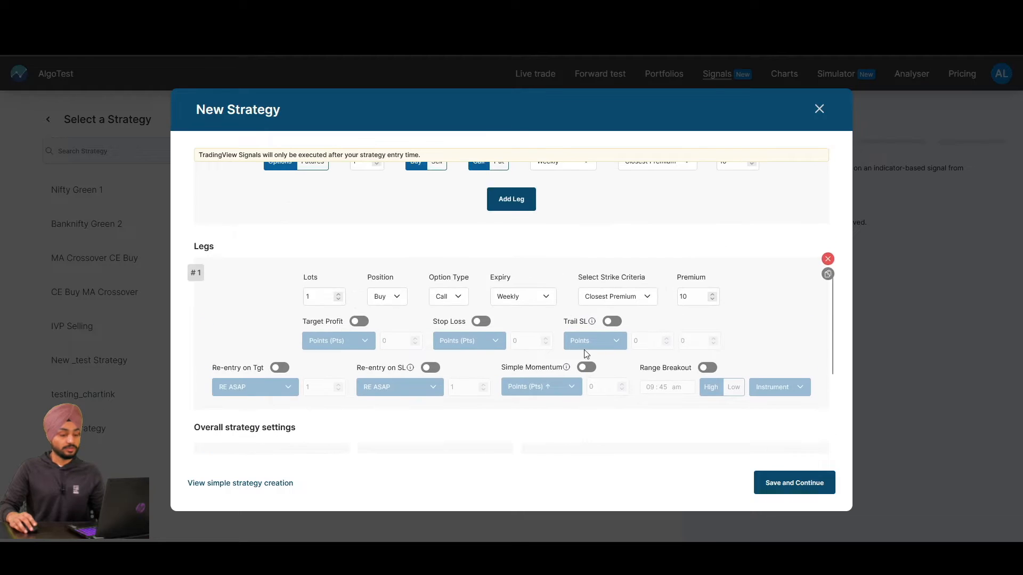
{"action": "left_click", "coordinate": [797, 481]}
{"action": "left_click_drag", "start_coordinate": [528, 309], "coordinate": [401, 310]}
{"action": "type", "text": "ST_CALL"}
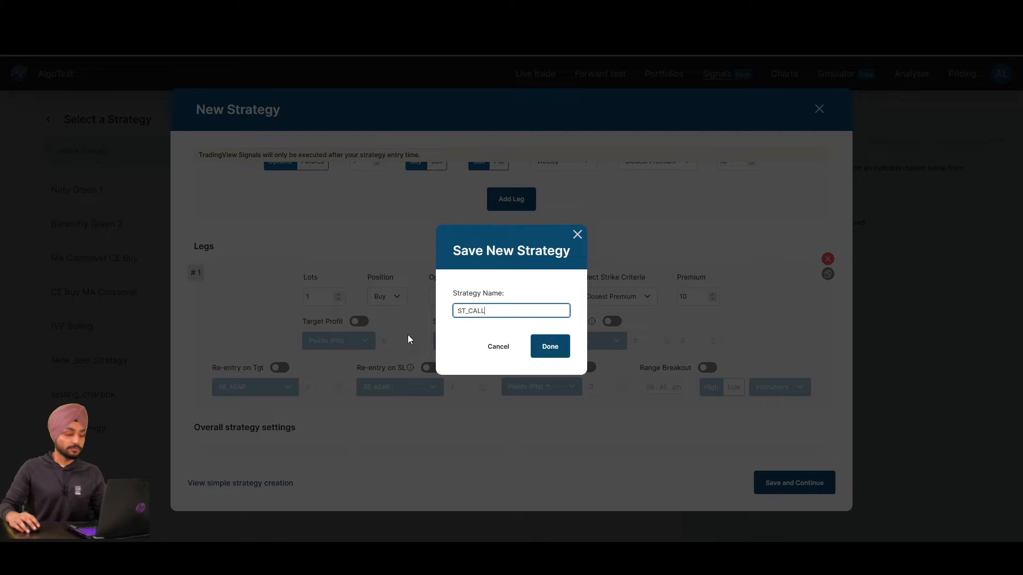
{"action": "left_click", "coordinate": [550, 347]}
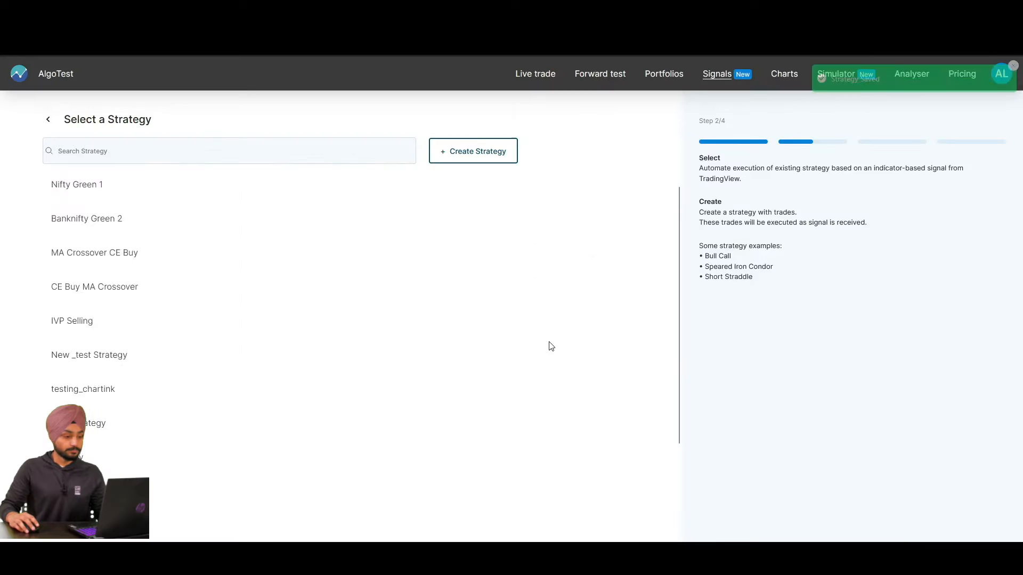
- Select the saved strategy for the signal and accept execution settings of NRML product type, Limit order type and a 3-point limit buffer
{"action": "left_click", "coordinate": [205, 439]}
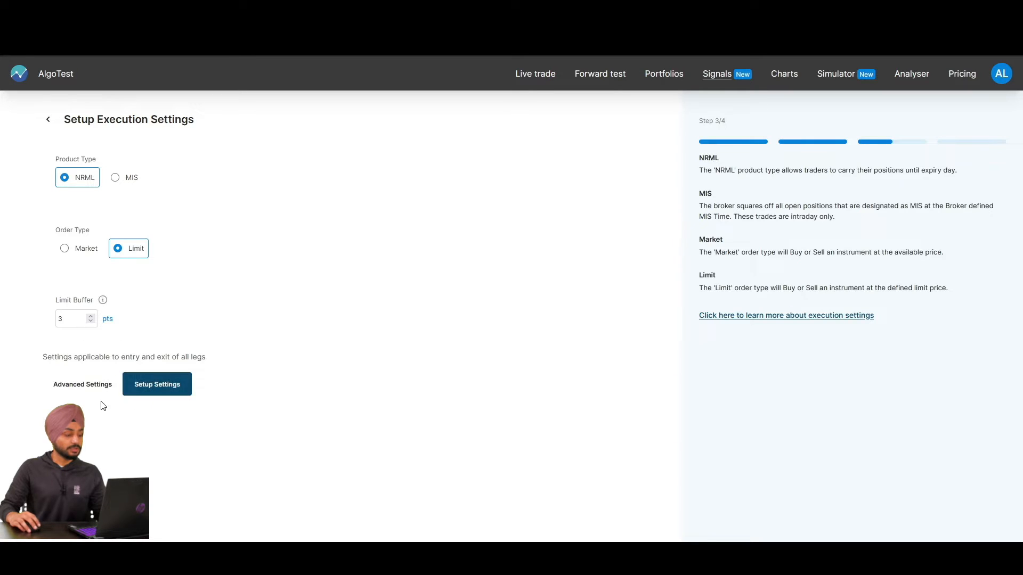
{"action": "left_click", "coordinate": [134, 393]}
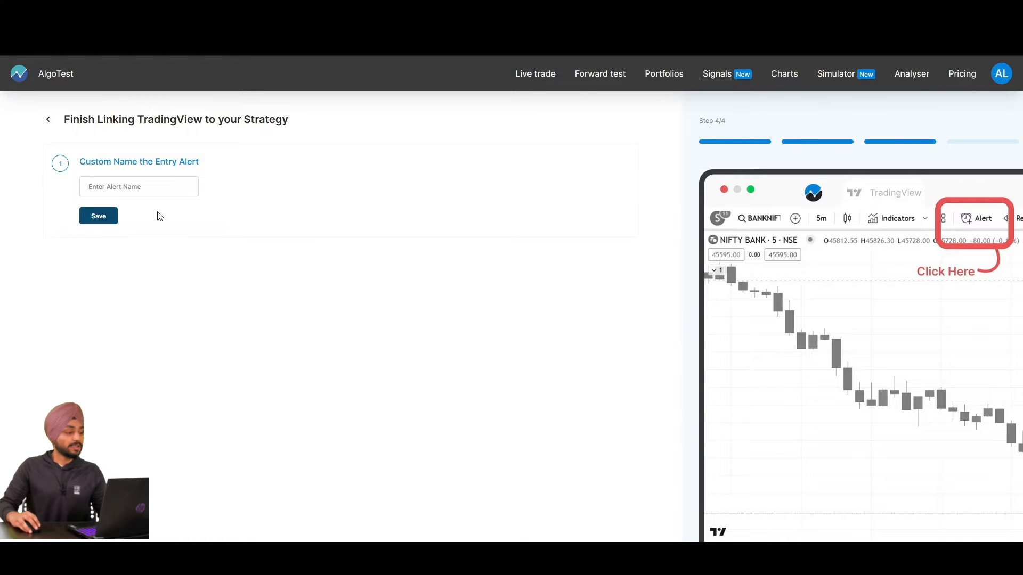
- Name the entry alert CE_BUY, save it, and copy the JSON block for the TradingView alert message
{"action": "left_click", "coordinate": [135, 188]}
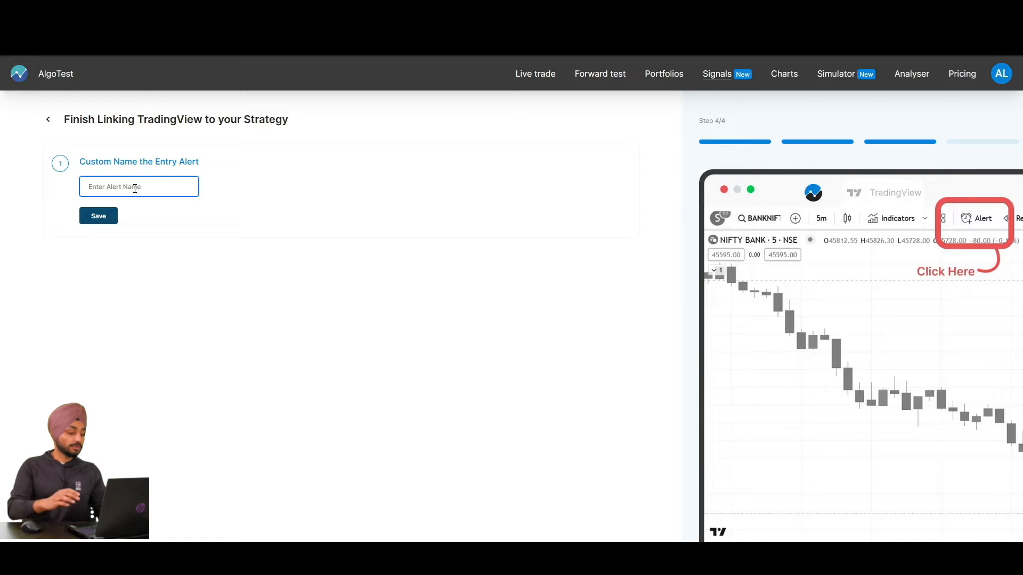
{"action": "type", "text": "CE_BUY"}
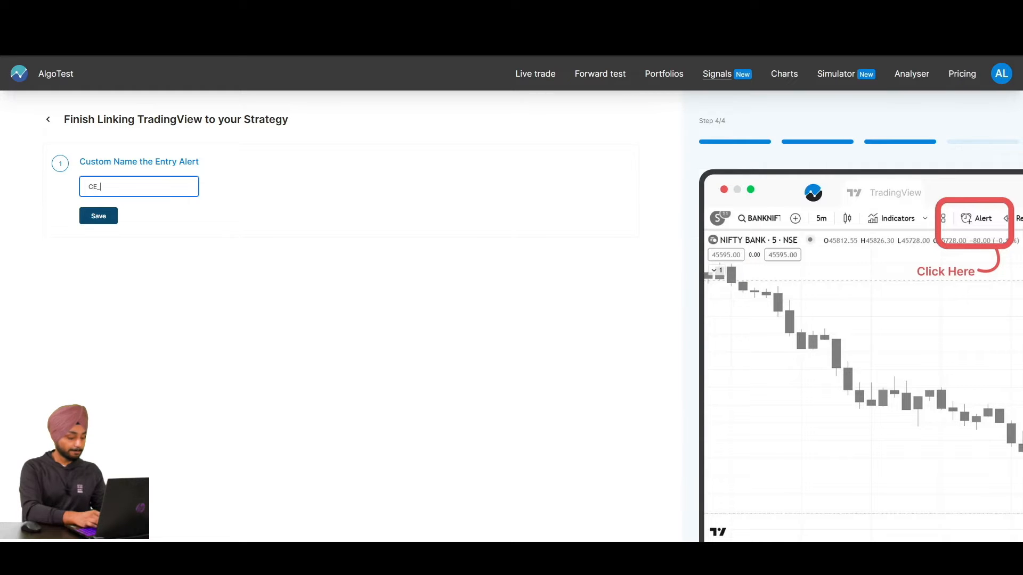
{"action": "left_click", "coordinate": [109, 219]}
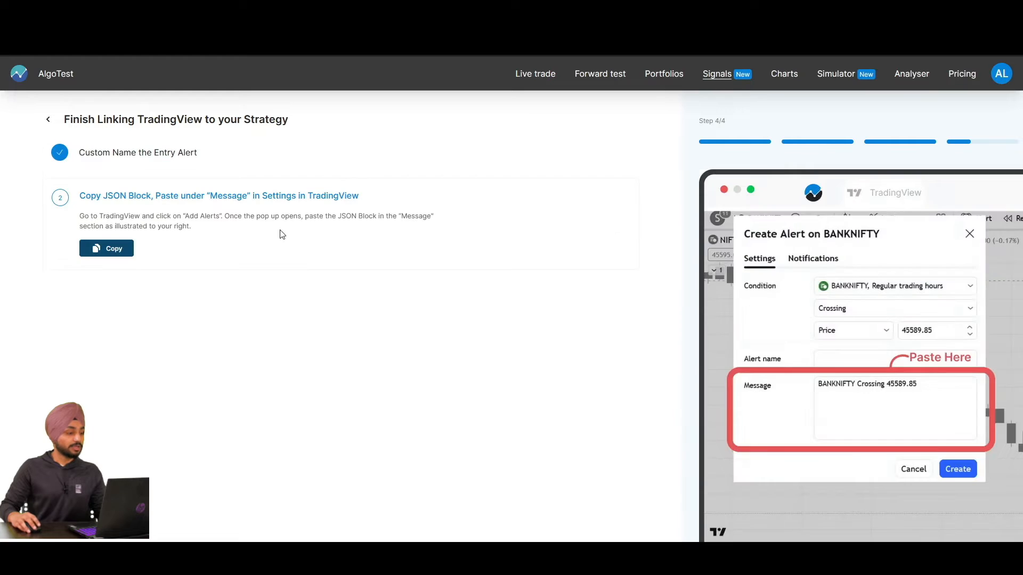
{"action": "left_click", "coordinate": [98, 254]}
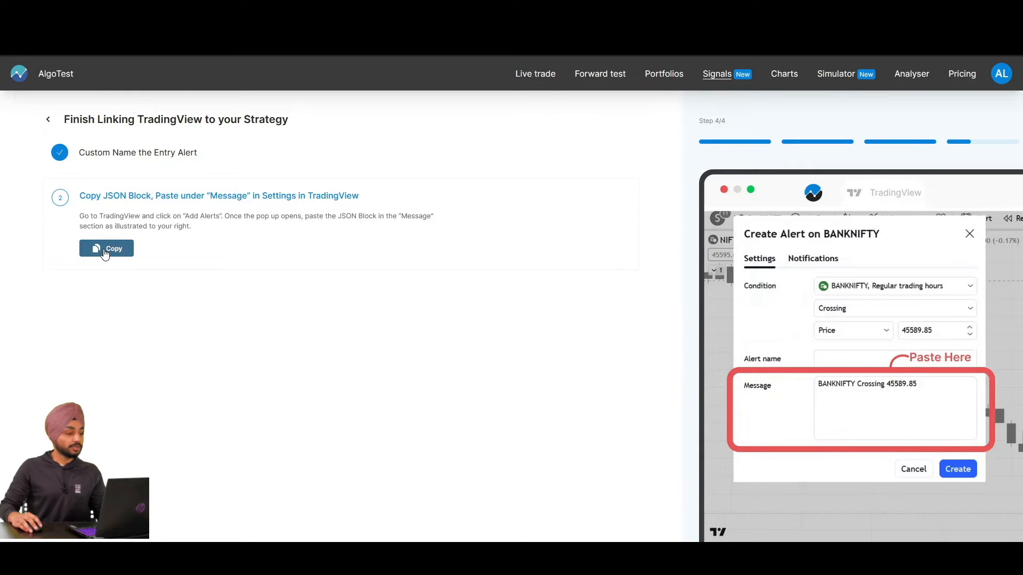
{"action": "left_click", "coordinate": [105, 254]}
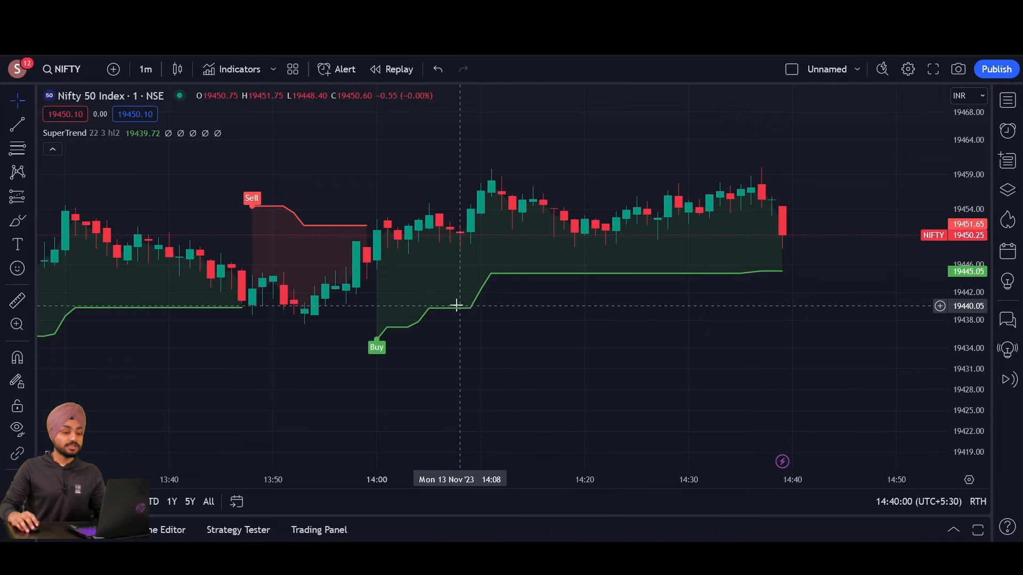
- In TradingView, add the community SuperTrend indicator to the NIFTY chart and remove the duplicate SuperTrend
{"action": "left_click", "coordinate": [231, 69]}
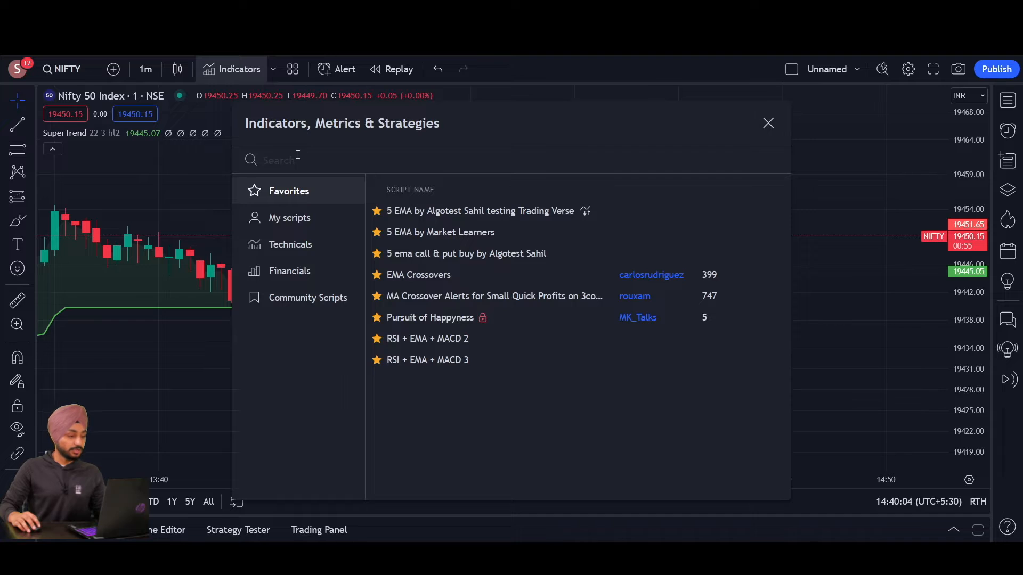
{"action": "type", "text": "SUPER"}
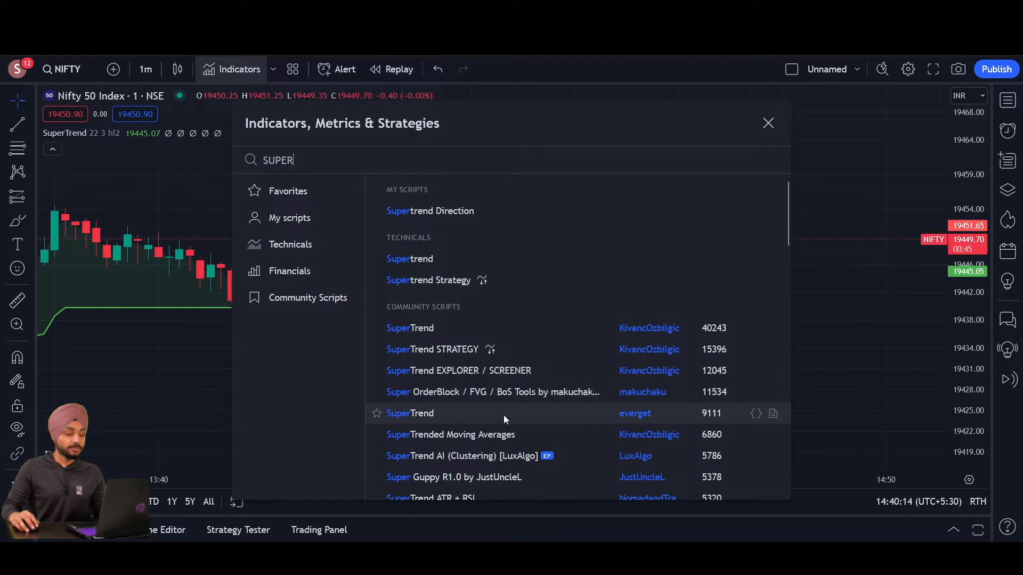
{"action": "left_click", "coordinate": [435, 414]}
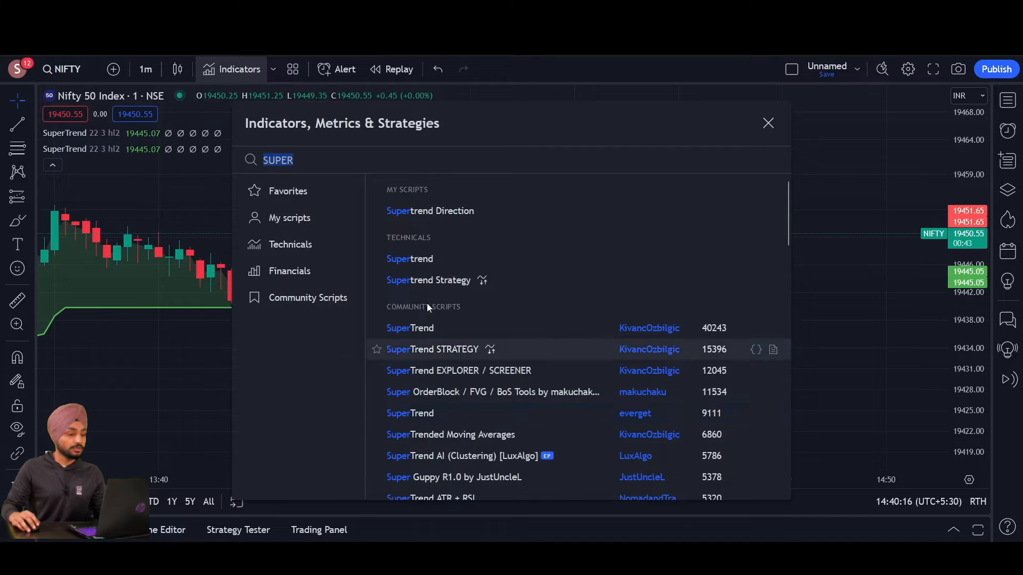
{"action": "left_click", "coordinate": [768, 124]}
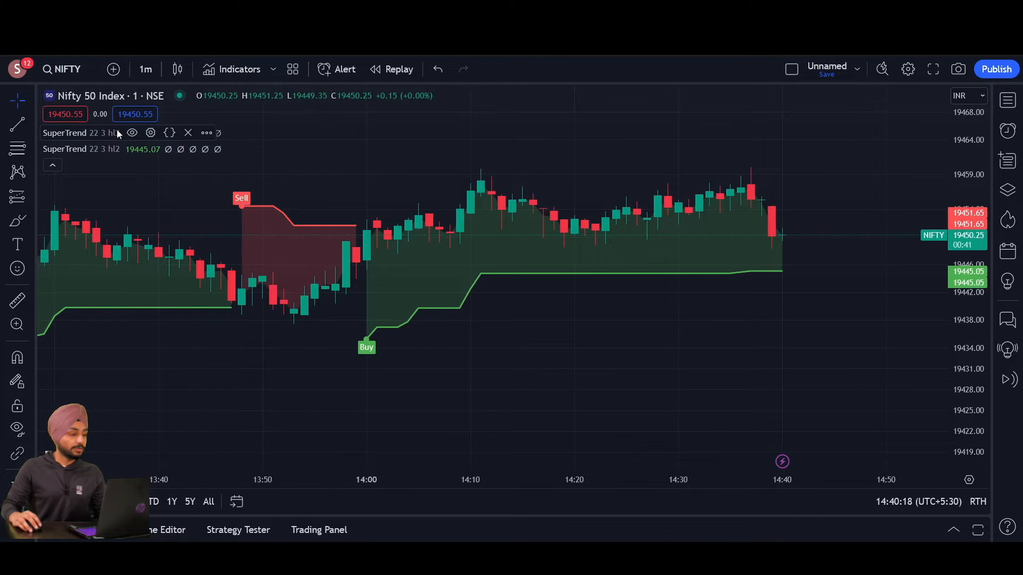
{"action": "left_click", "coordinate": [188, 133]}
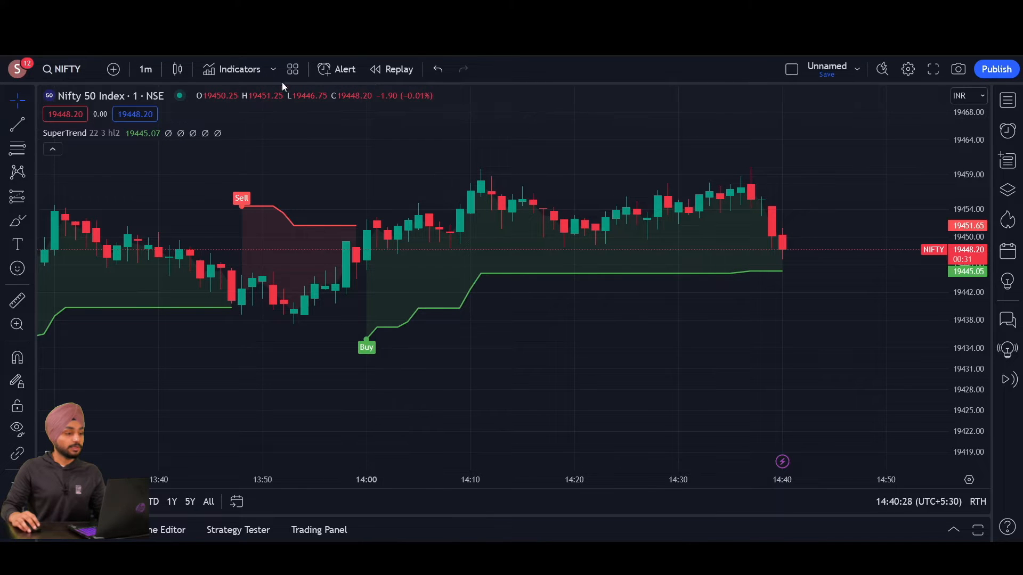
{"action": "left_click", "coordinate": [146, 70]}
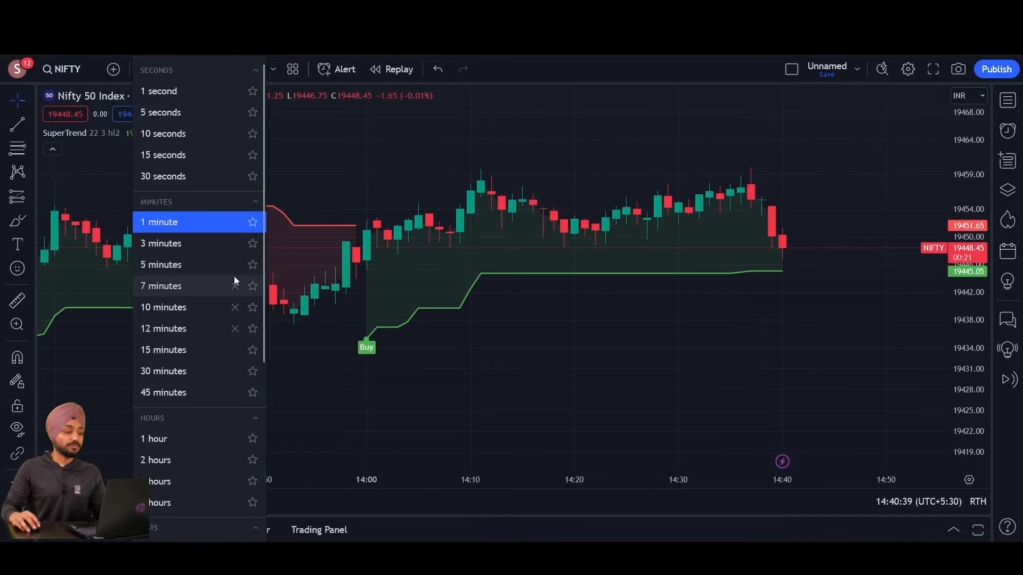
{"action": "left_click", "coordinate": [355, 174]}
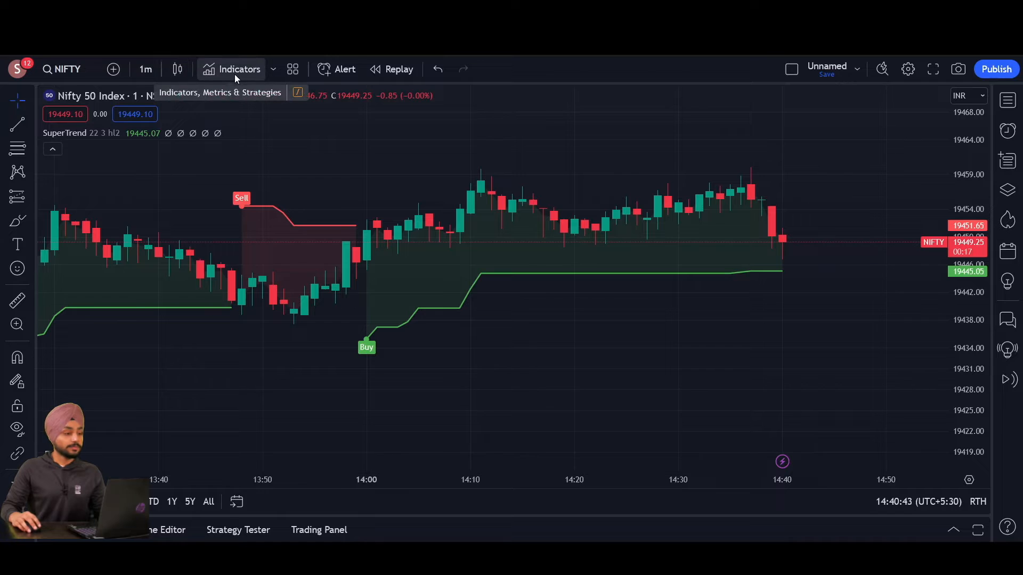
- Start a new alert on NIFTY with SuperTrend (22, 3, hl2) Buy as the condition and Once Per Bar Close as the trigger
{"action": "left_click", "coordinate": [334, 68]}
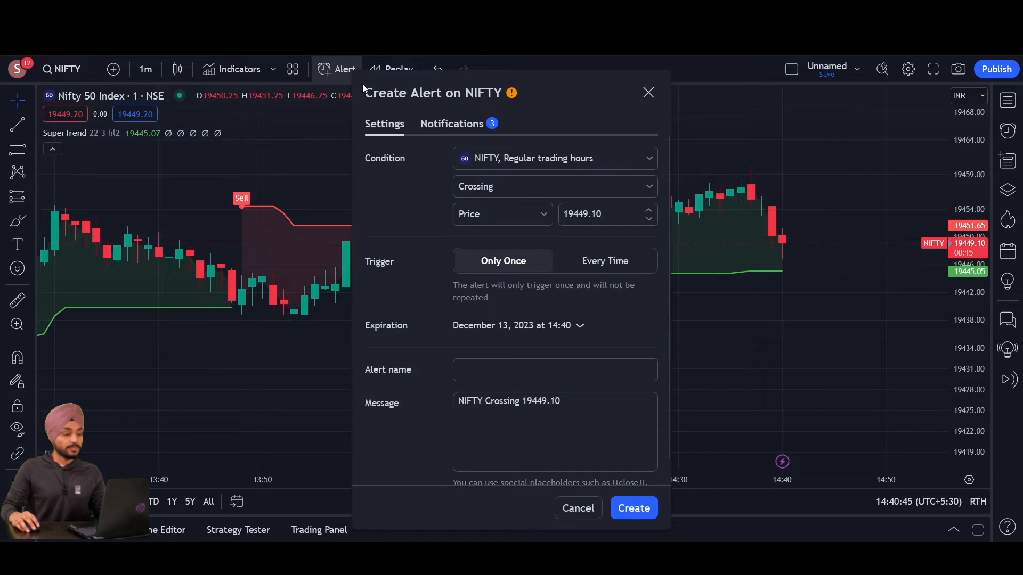
{"action": "left_click", "coordinate": [504, 165]}
{"action": "left_click", "coordinate": [503, 205]}
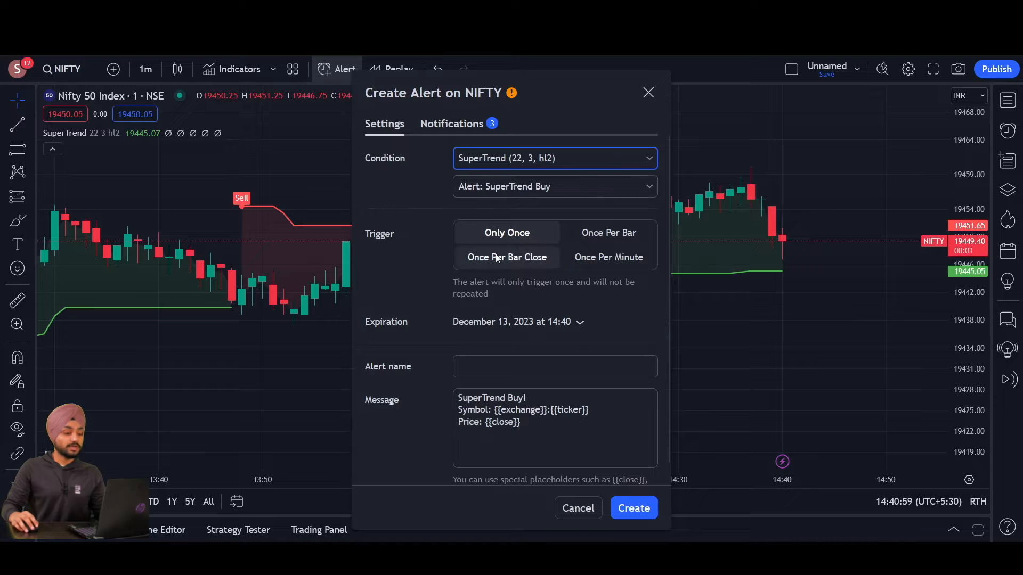
{"action": "left_click", "coordinate": [524, 258]}
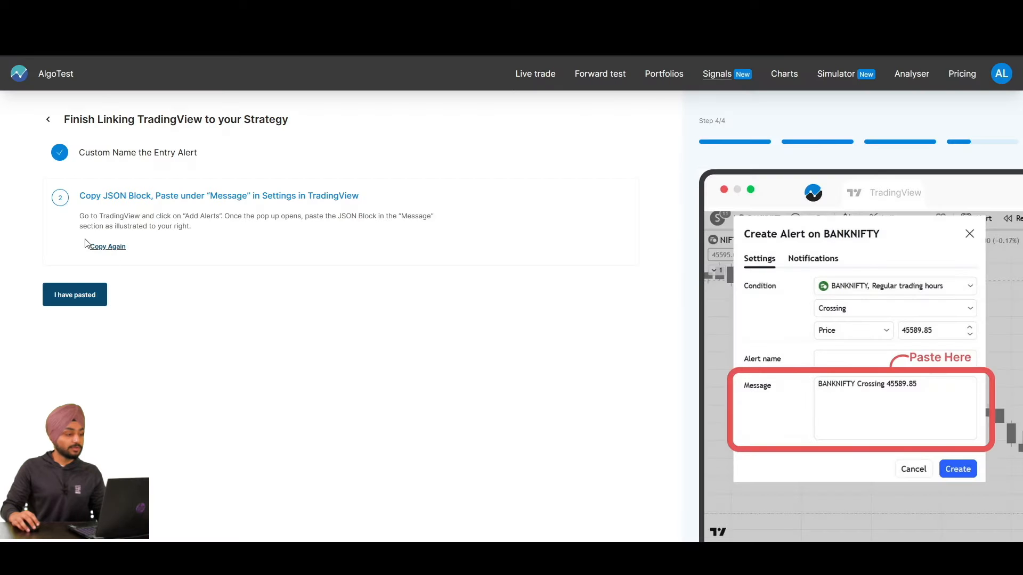
- Copy the entry JSON block again, replace the TradingView alert message with it, and name the alert CE_BUY
{"action": "left_click", "coordinate": [108, 247]}
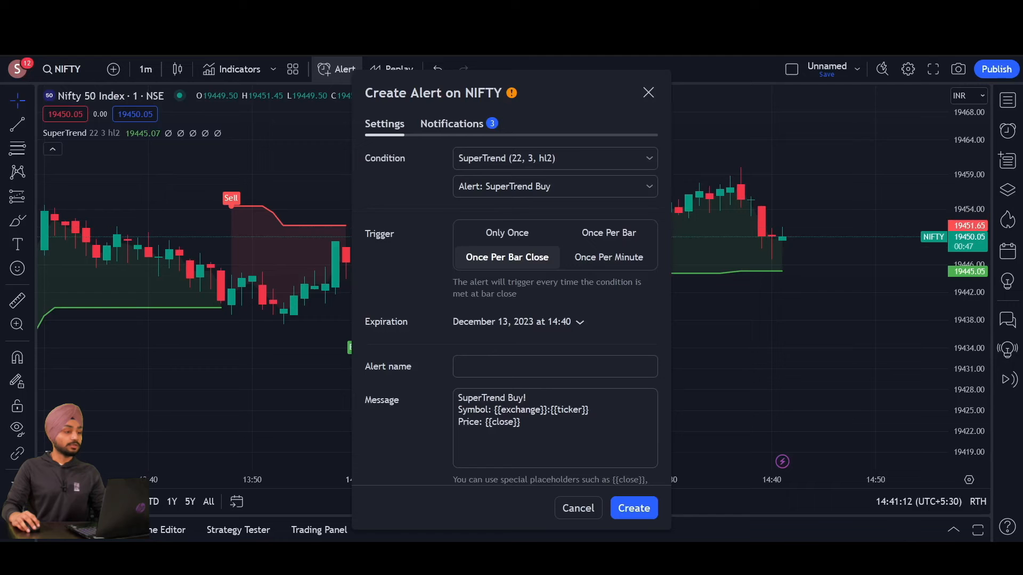
{"action": "left_click_drag", "start_coordinate": [562, 446], "coordinate": [437, 381]}
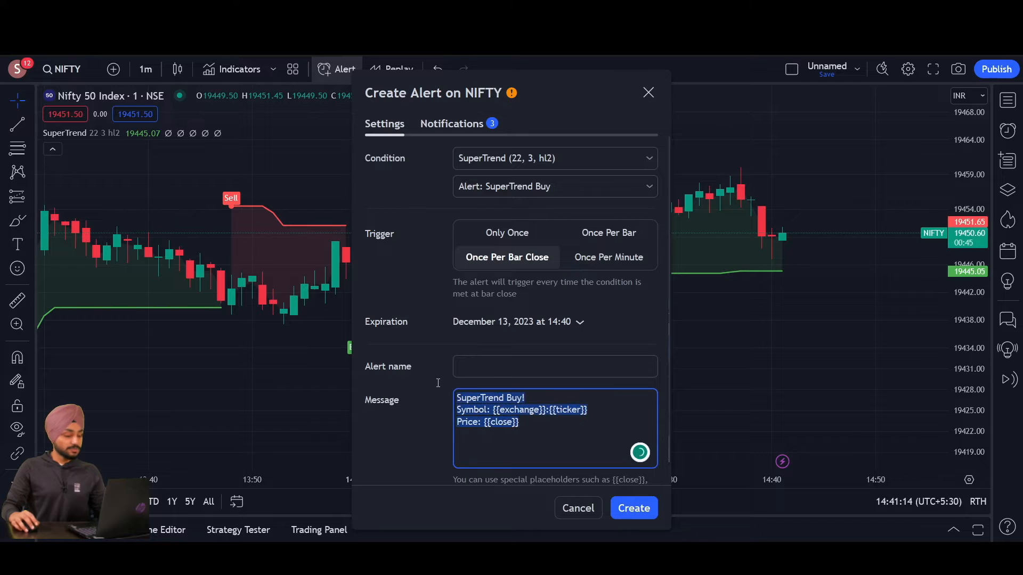
{"action": "key", "text": "ctrl+v"}
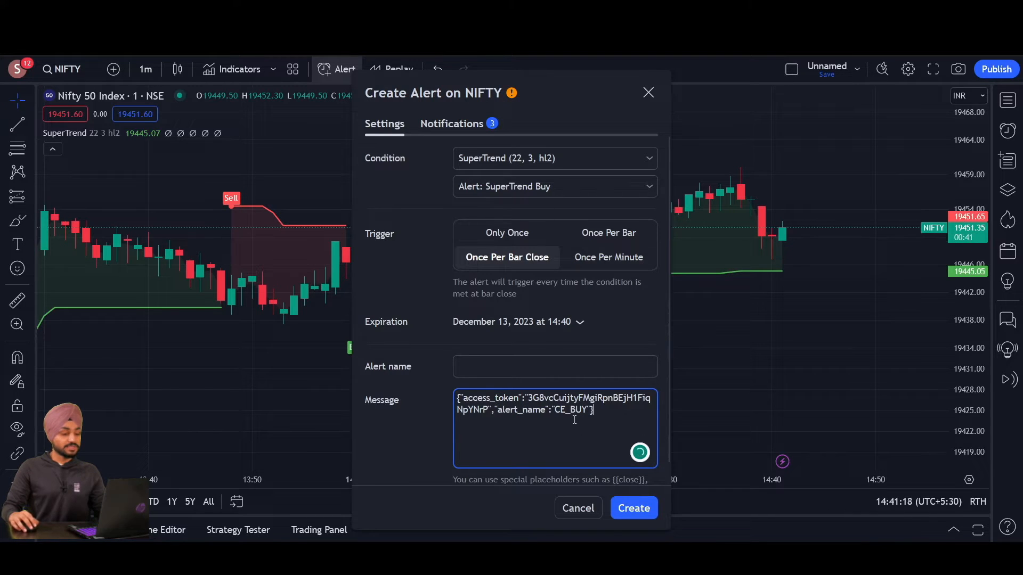
{"action": "left_click", "coordinate": [514, 367]}
{"action": "type", "text": "CE_"}
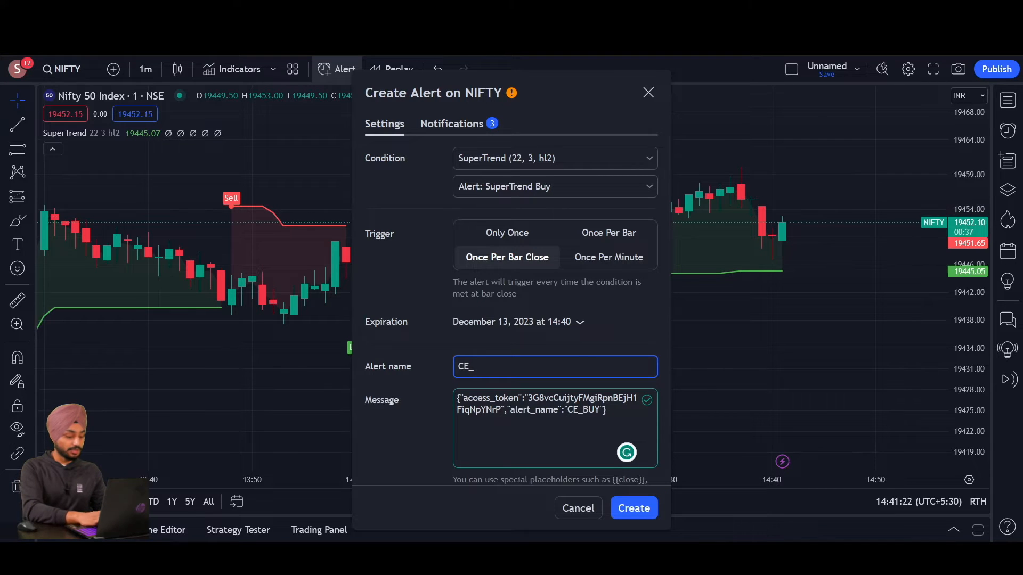
{"action": "type", "text": "BUY"}
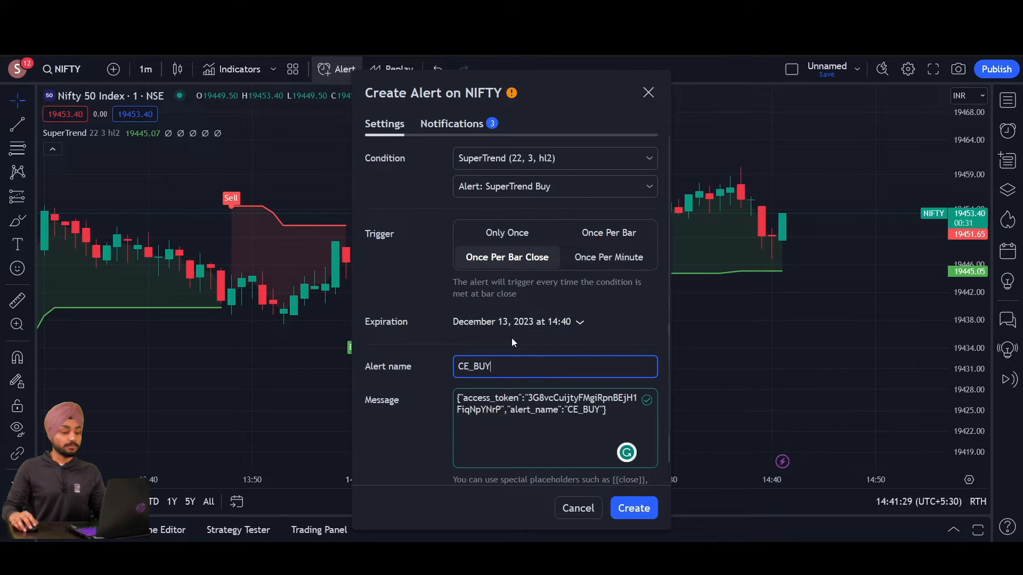
{"action": "scroll", "coordinate": [518, 363], "scroll_direction": "down", "scroll_amount": 1}
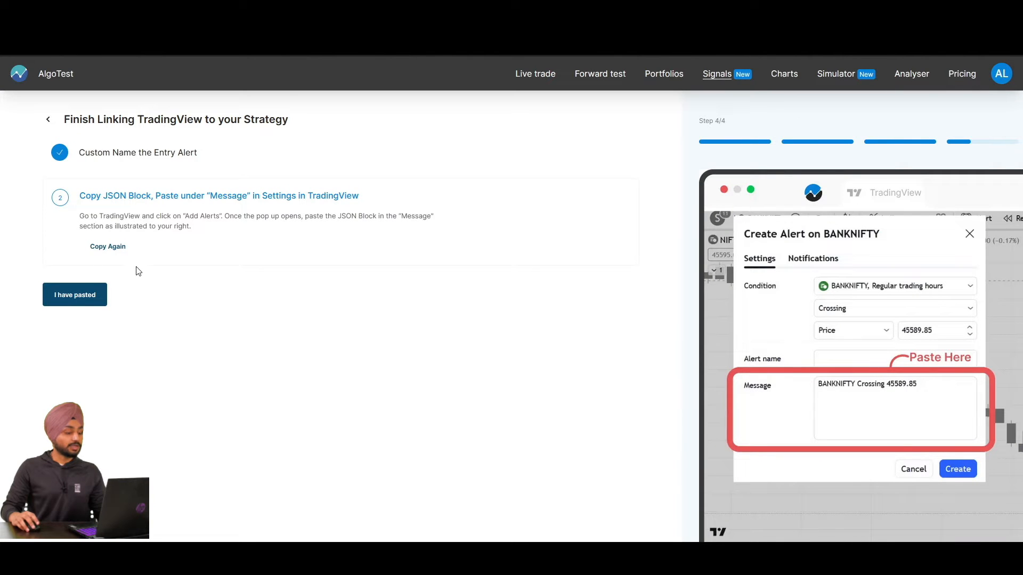
- Copy the entry webhook URL from AlgoTest, replace the TradingView alert's Webhook URL with it, and create the alert
{"action": "left_click", "coordinate": [65, 299]}
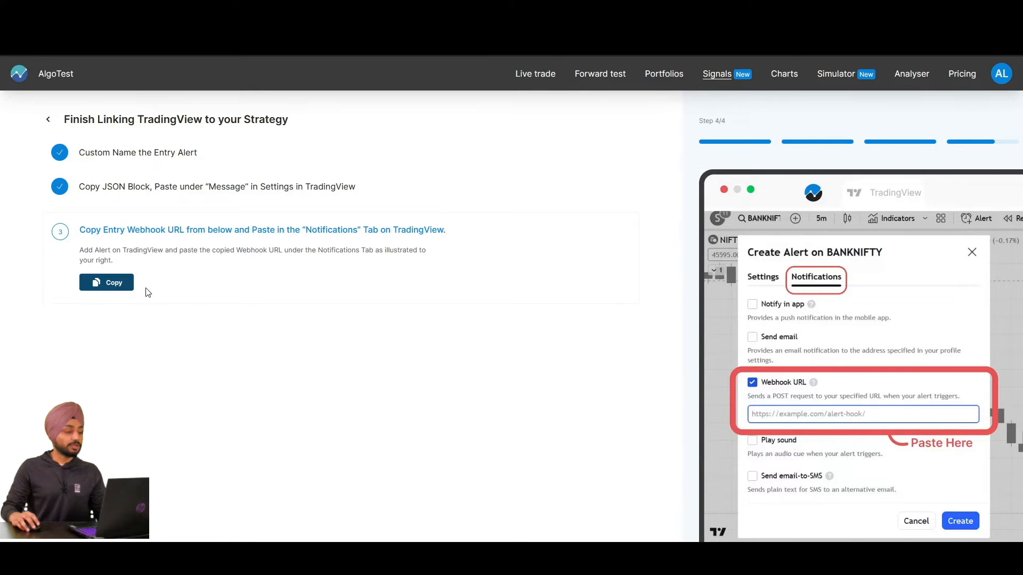
{"action": "left_click", "coordinate": [115, 283]}
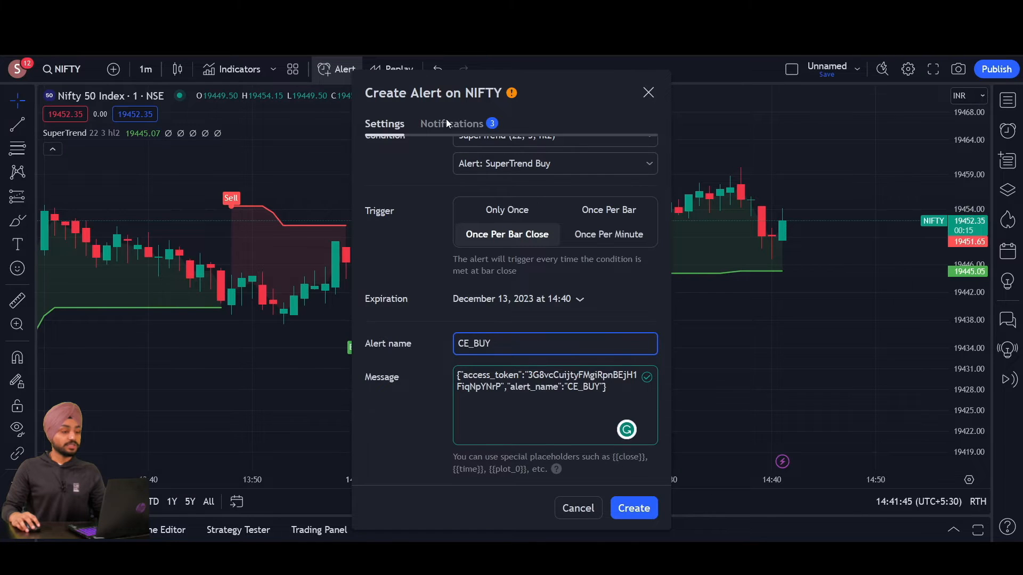
{"action": "left_click", "coordinate": [445, 122]}
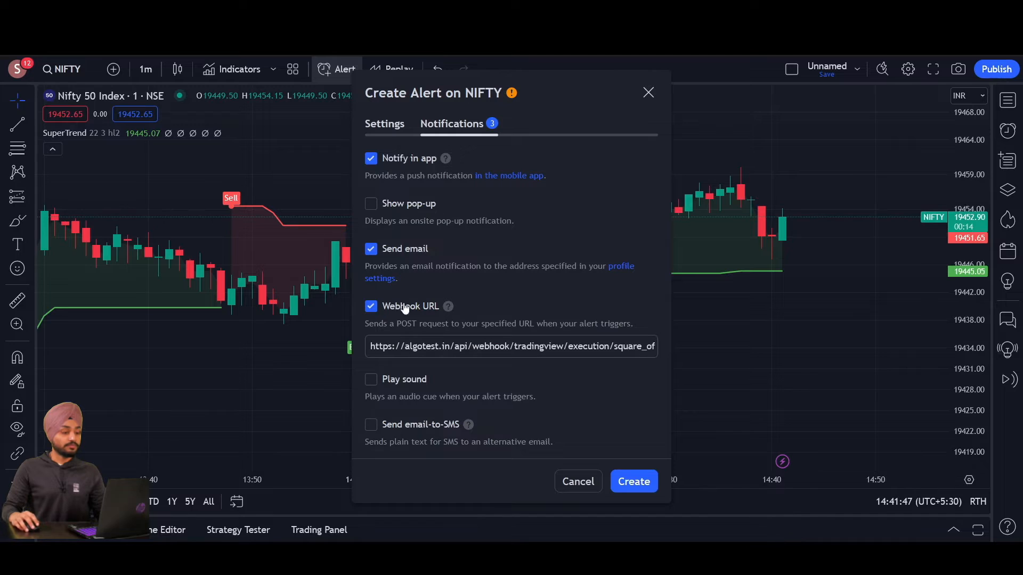
{"action": "left_click", "coordinate": [409, 344]}
{"action": "key", "text": "ctrl+a"}
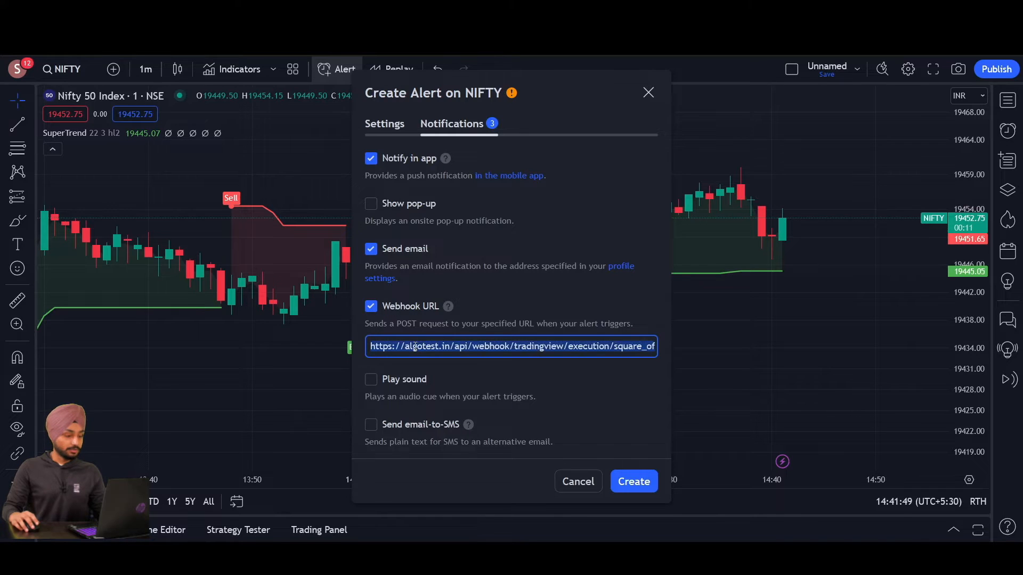
{"action": "key", "text": "ctrl+v"}
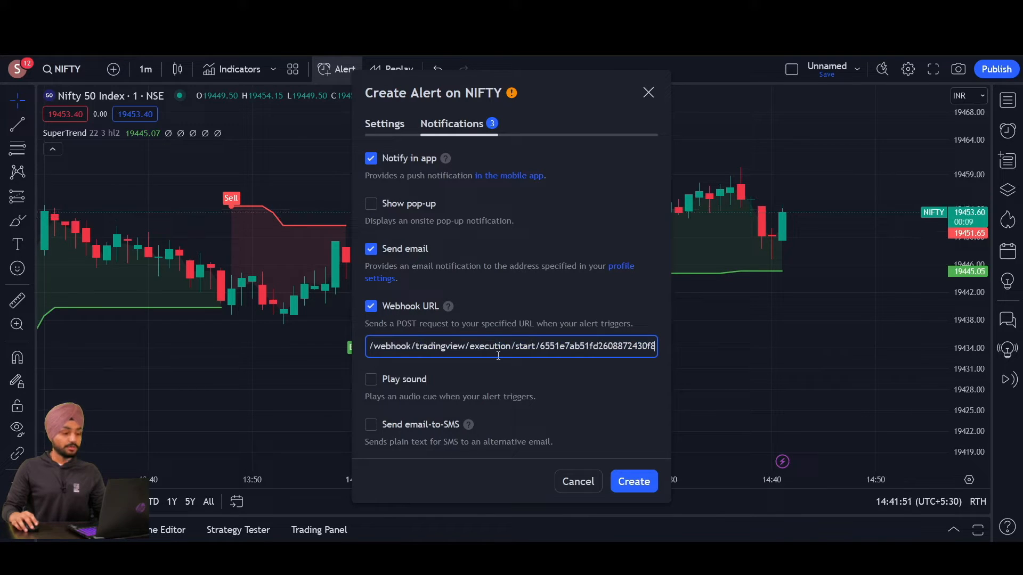
{"action": "key", "text": "Home"}
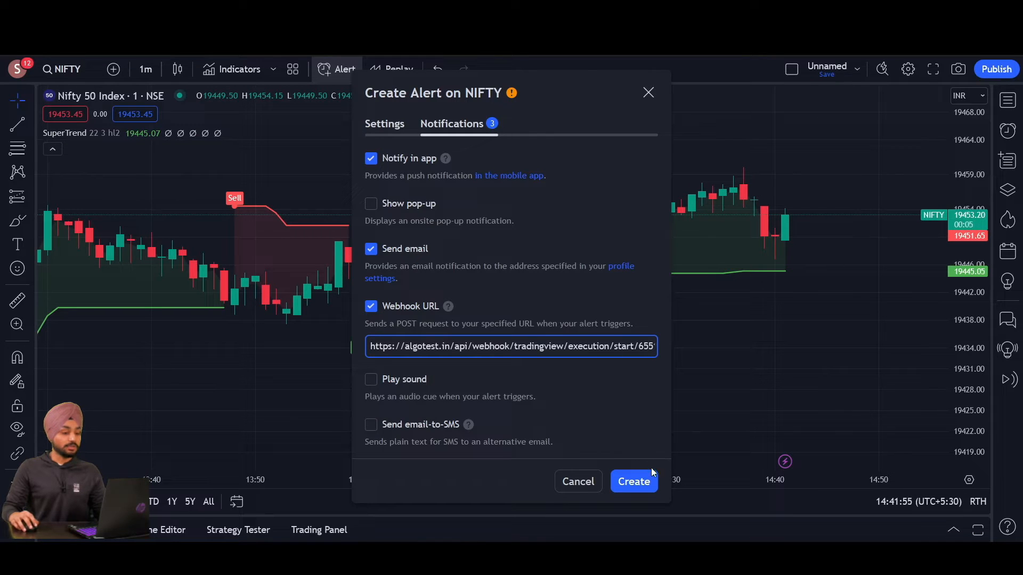
{"action": "left_click", "coordinate": [642, 487]}
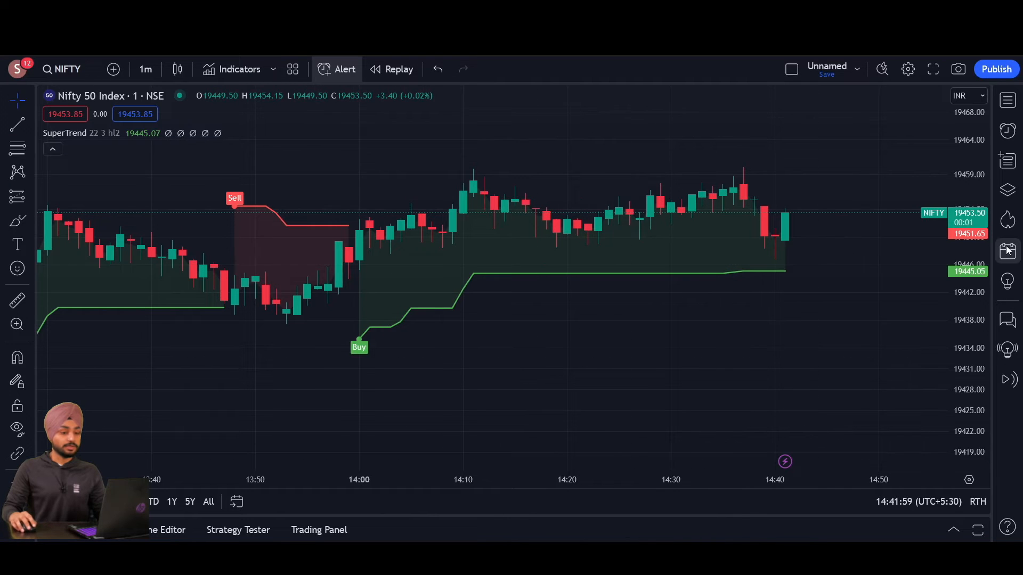
- Review the settings of the CE_BUY alert from the alerts list without changing them
{"action": "left_click", "coordinate": [1010, 137]}
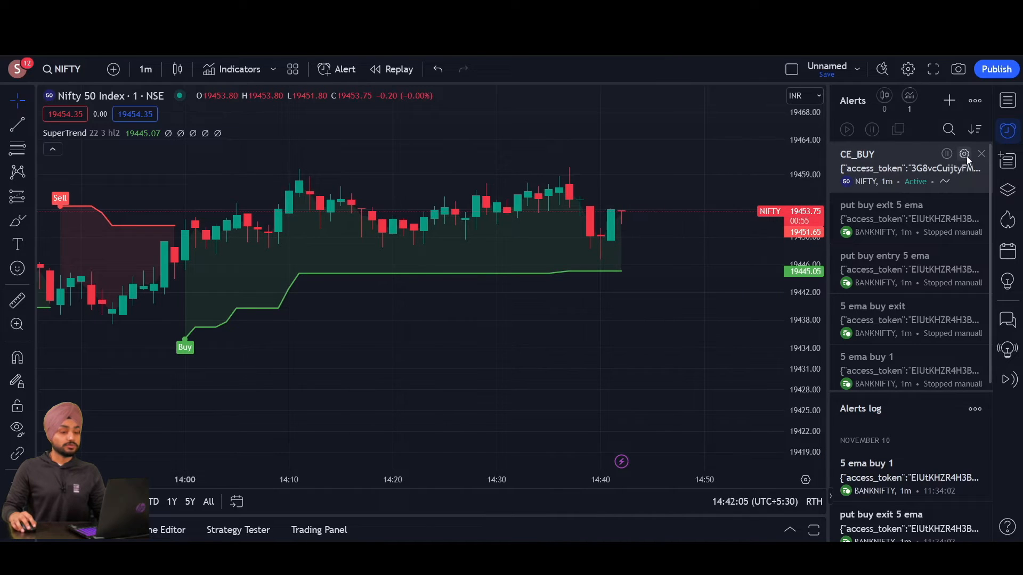
{"action": "double_click", "coordinate": [957, 173]}
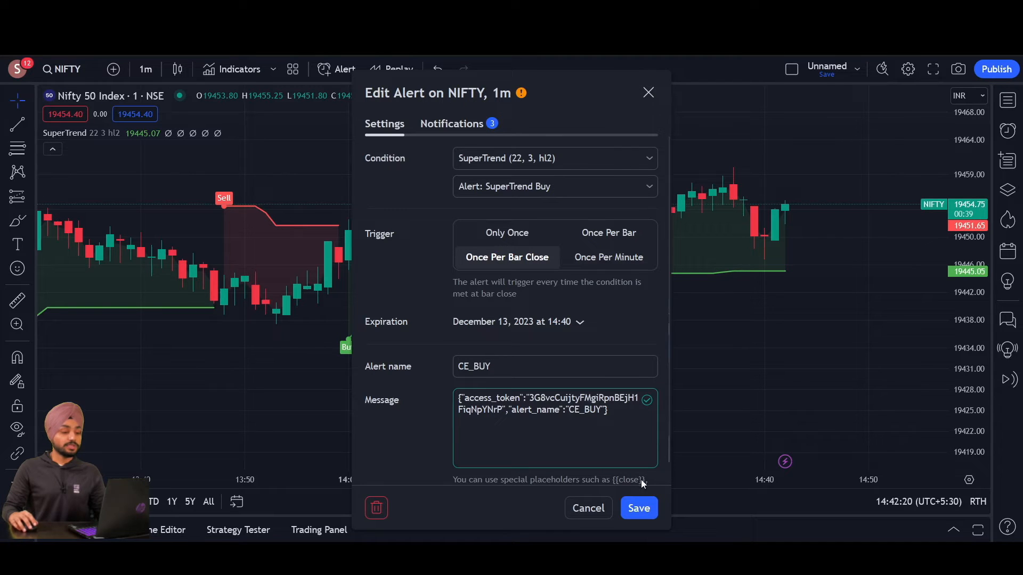
{"action": "left_click", "coordinate": [646, 94]}
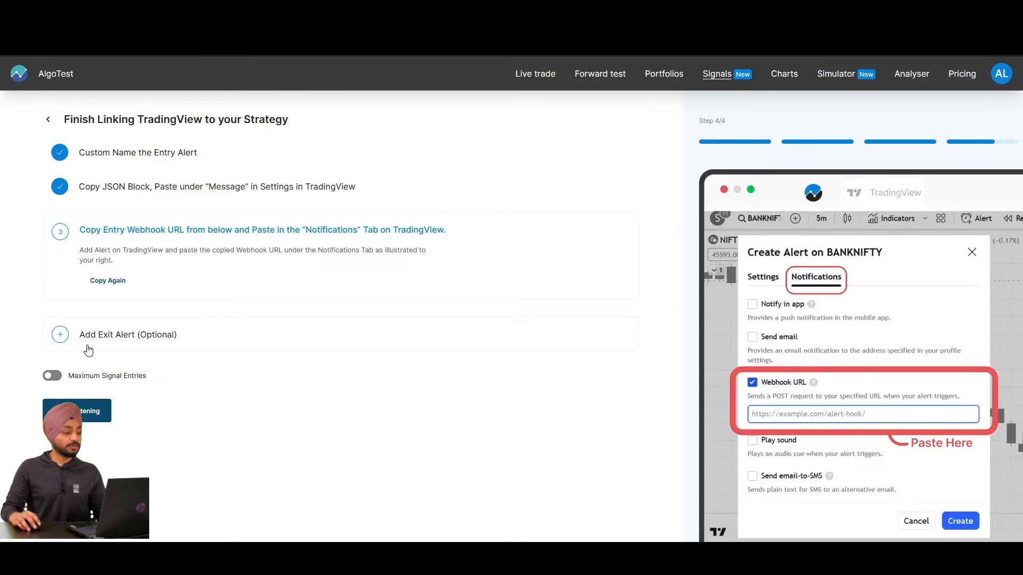
- In AlgoTest, add an exit alert named CE_SELL, save it, and copy its JSON block
{"action": "left_click", "coordinate": [61, 336]}
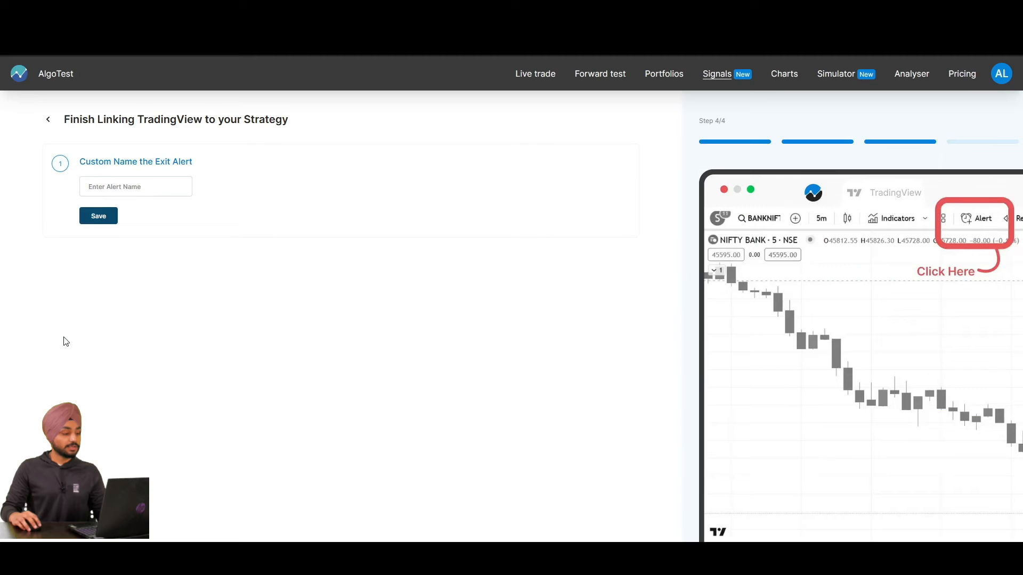
{"action": "left_click", "coordinate": [159, 188]}
{"action": "type", "text": "CE_SELL"}
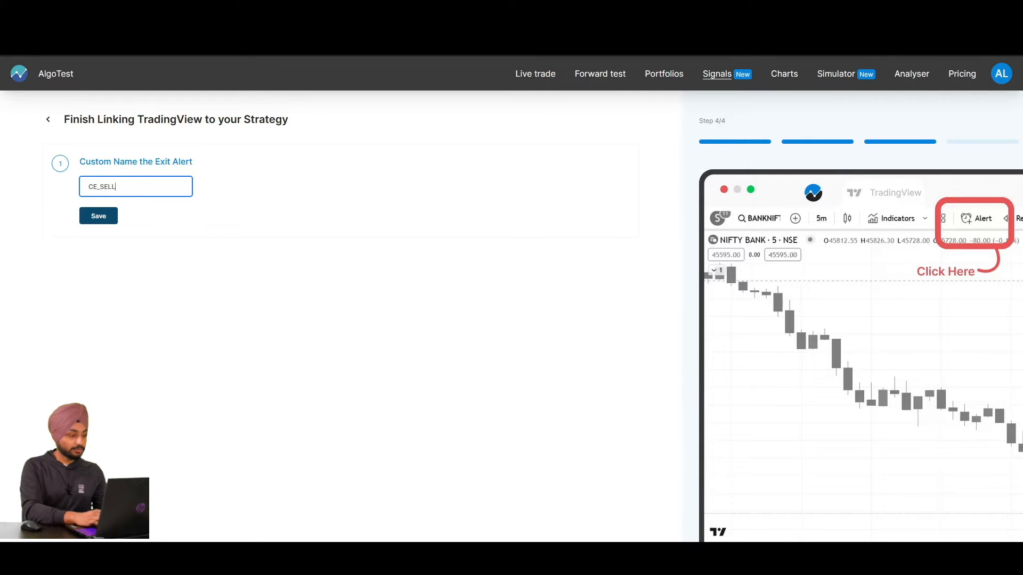
{"action": "left_click", "coordinate": [114, 215]}
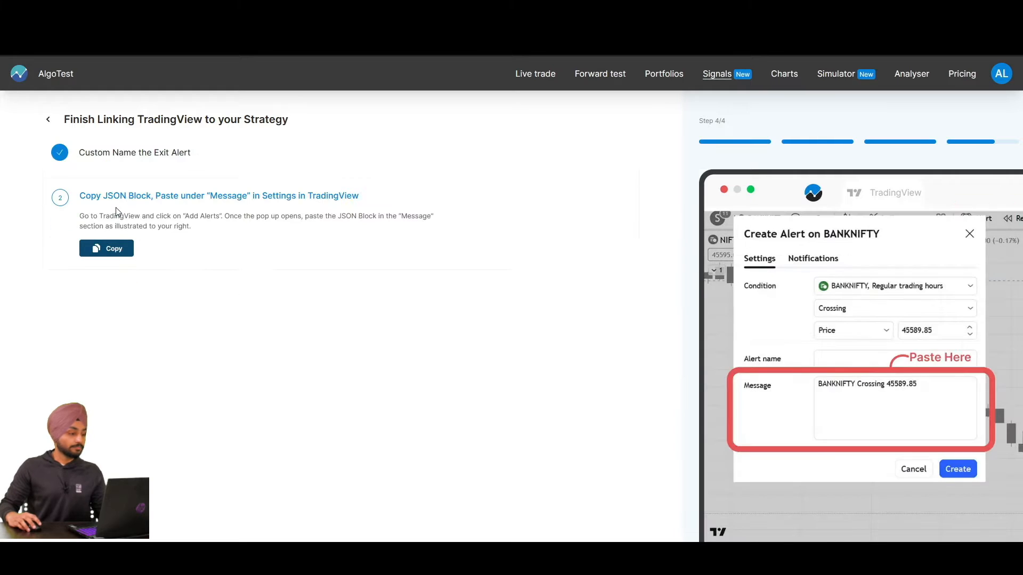
{"action": "left_click", "coordinate": [109, 256]}
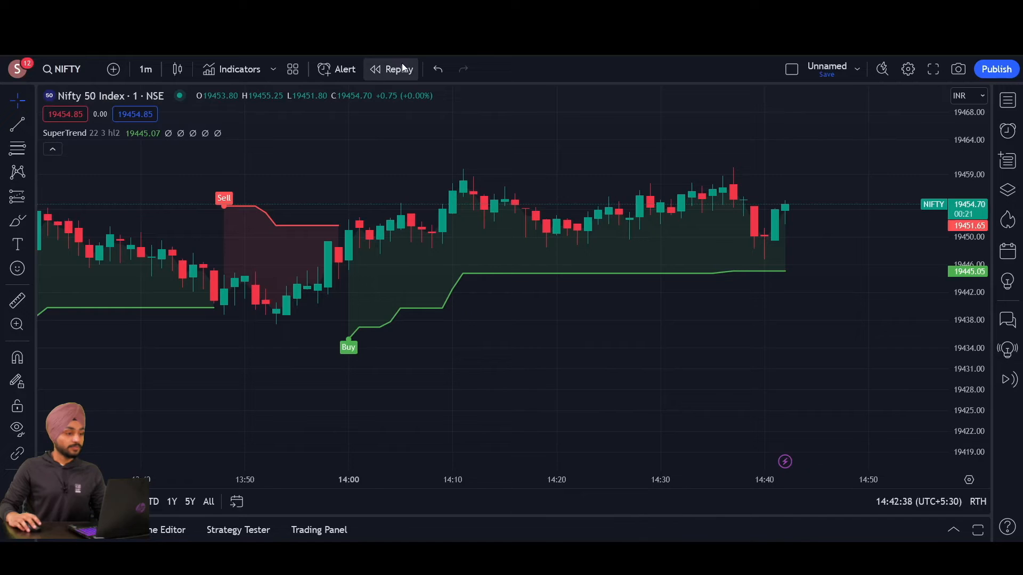
- In TradingView, start a new NIFTY alert with SuperTrend (22, 3, hl2) Sell as the condition and Once Per Bar Close as the trigger
{"action": "left_click", "coordinate": [337, 70]}
{"action": "left_click", "coordinate": [512, 170]}
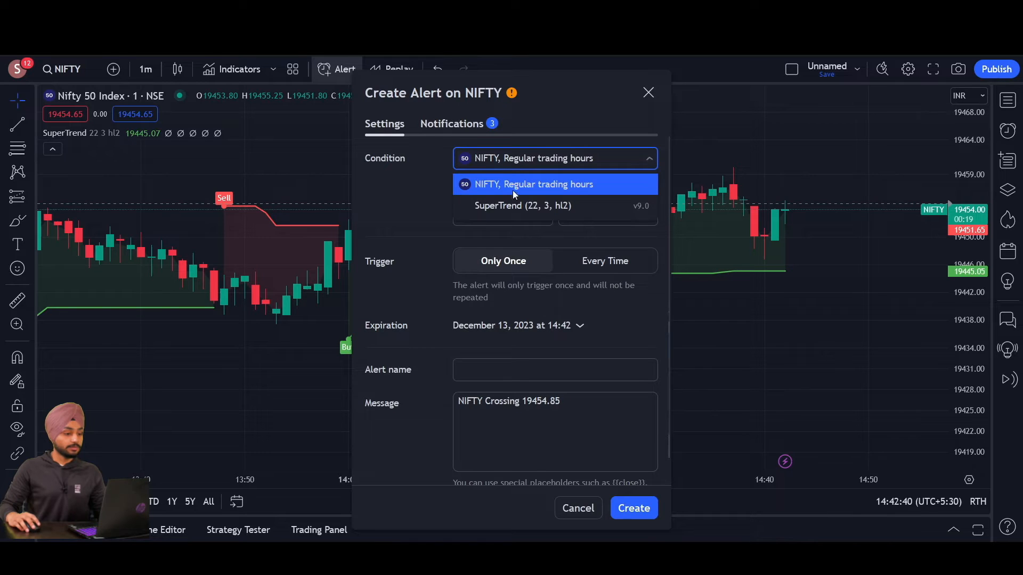
{"action": "left_click", "coordinate": [513, 203]}
{"action": "left_click", "coordinate": [523, 183]}
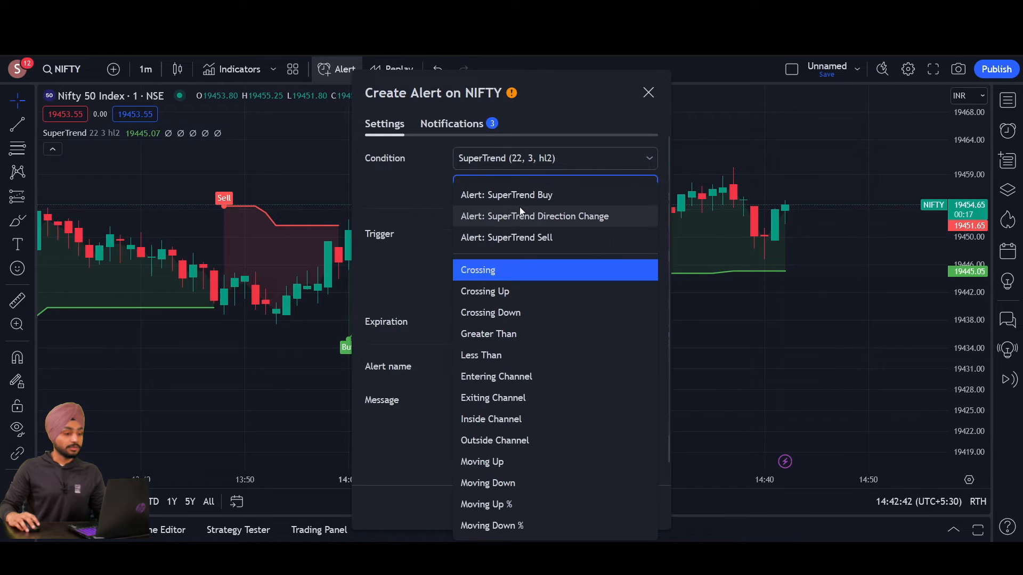
{"action": "left_click", "coordinate": [525, 238]}
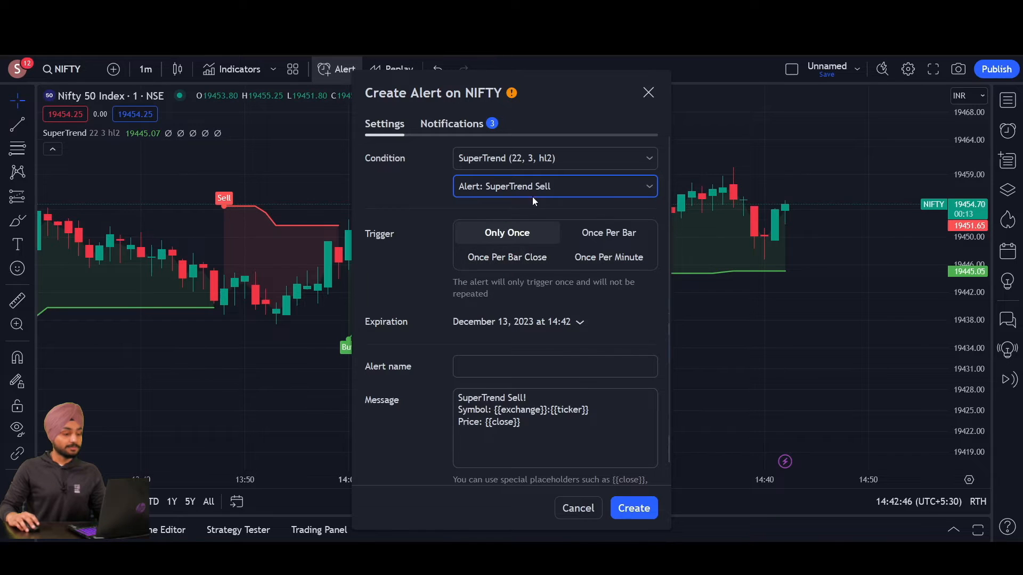
{"action": "left_click", "coordinate": [504, 261]}
- Name the alert CE_SELL and replace its message with the copied exit JSON block
{"action": "left_click", "coordinate": [514, 371]}
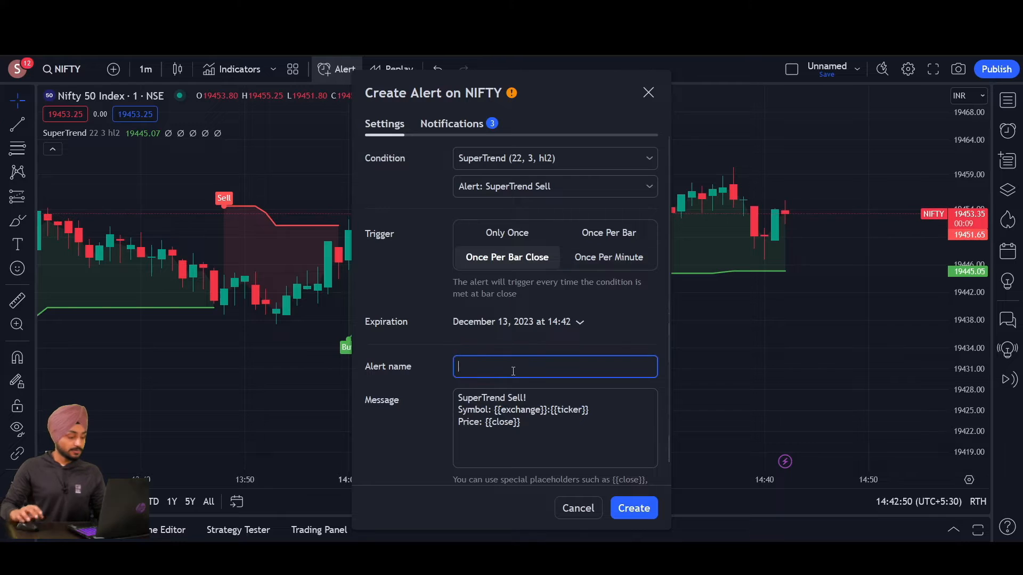
{"action": "type", "text": "CE_SELL"}
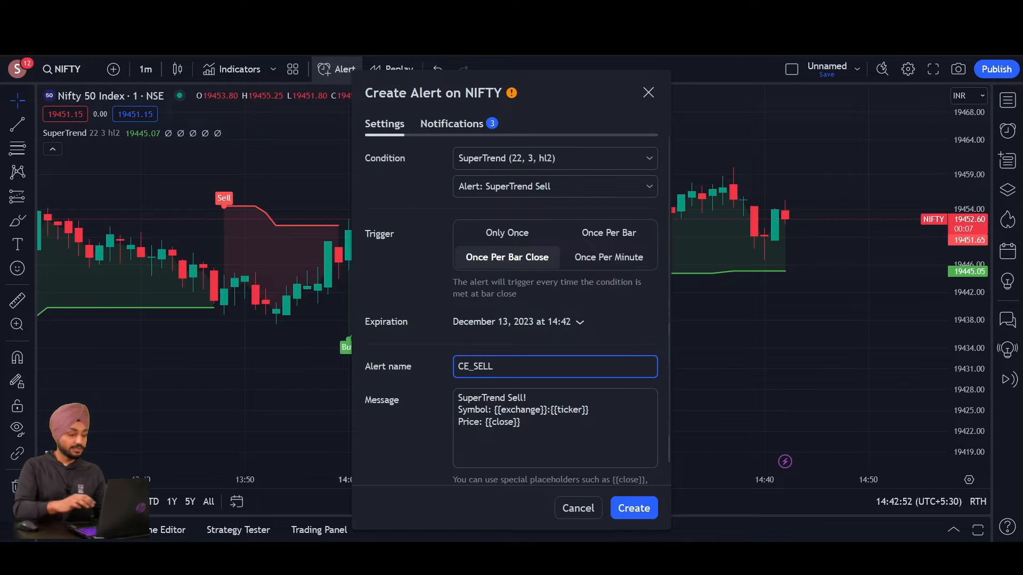
{"action": "left_click_drag", "start_coordinate": [555, 433], "coordinate": [423, 387]}
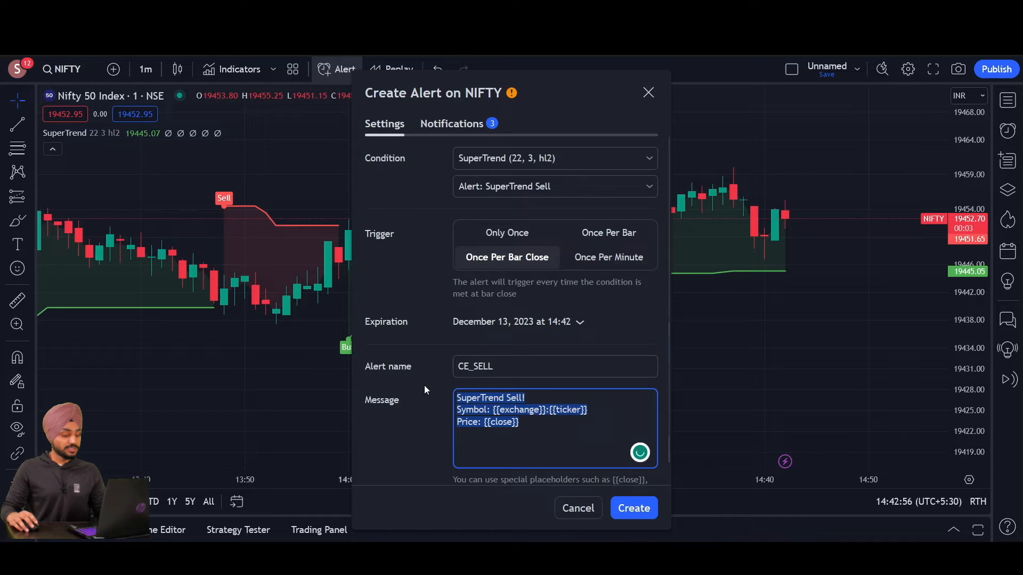
{"action": "key", "text": "ctrl+v"}
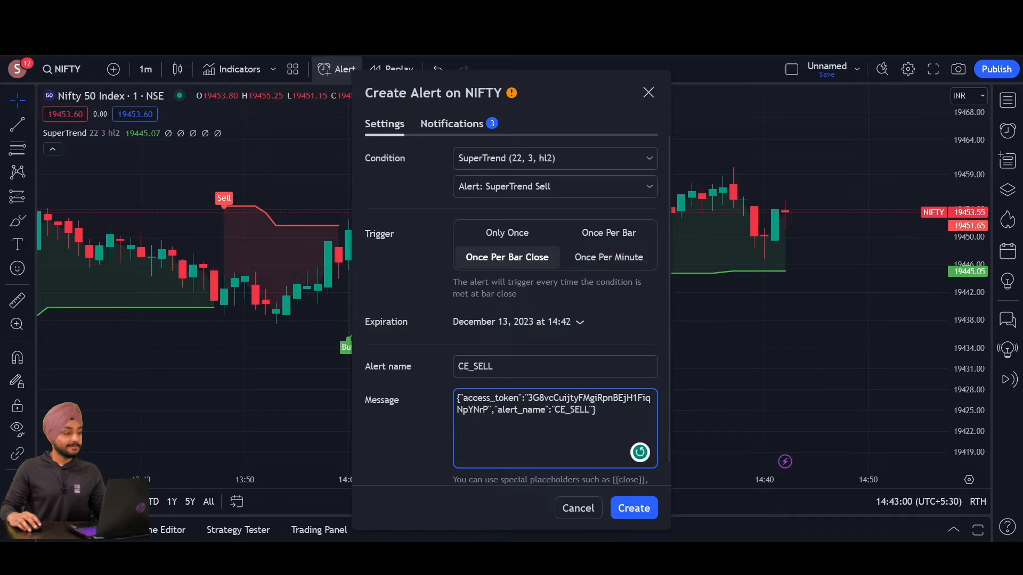
- Copy the exit webhook URL from AlgoTest, set it as the CE_SELL alert's Webhook URL in TradingView, and create the alert
{"action": "left_click", "coordinate": [267, 13]}
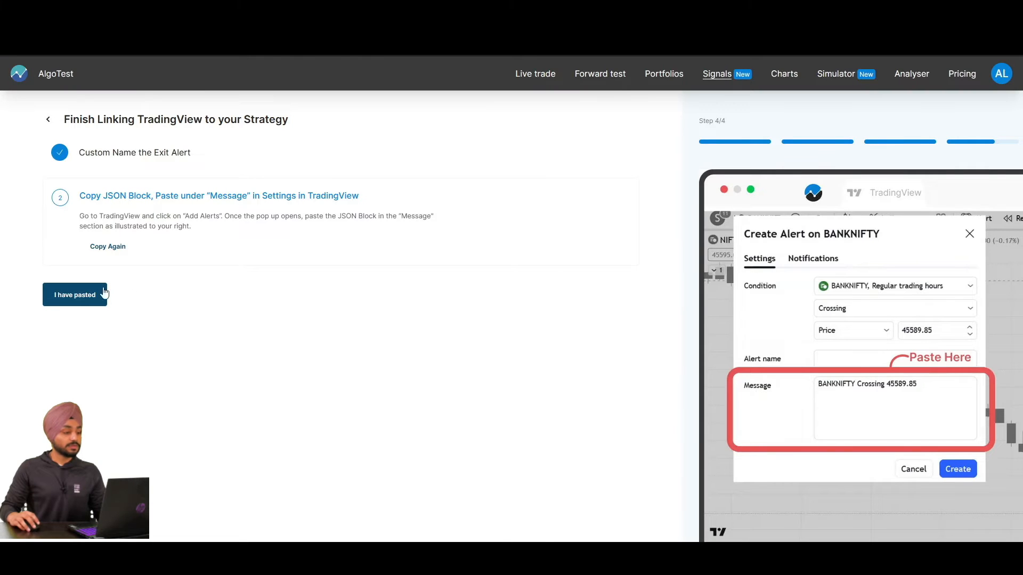
{"action": "left_click", "coordinate": [75, 296]}
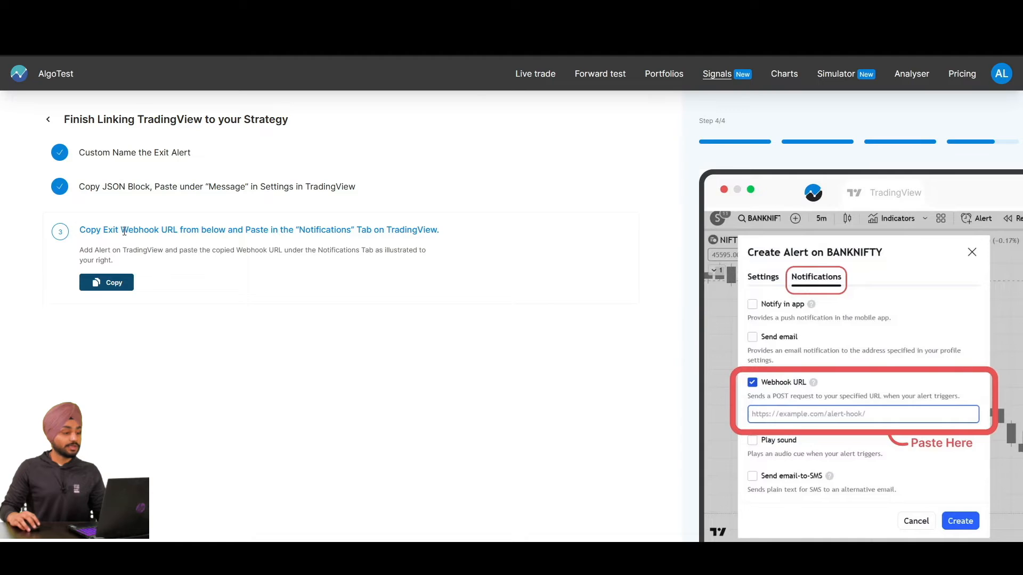
{"action": "left_click", "coordinate": [107, 286]}
{"action": "left_click", "coordinate": [224, 11]}
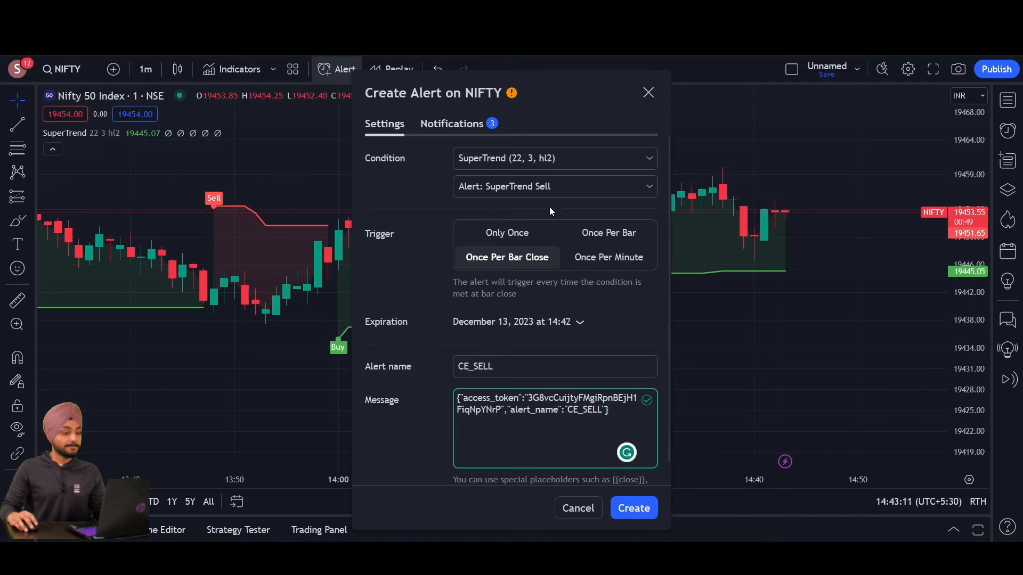
{"action": "left_click", "coordinate": [448, 124]}
{"action": "left_click", "coordinate": [449, 341]}
{"action": "key", "text": "ctrl+a"}
{"action": "key", "text": "ctrl+v"}
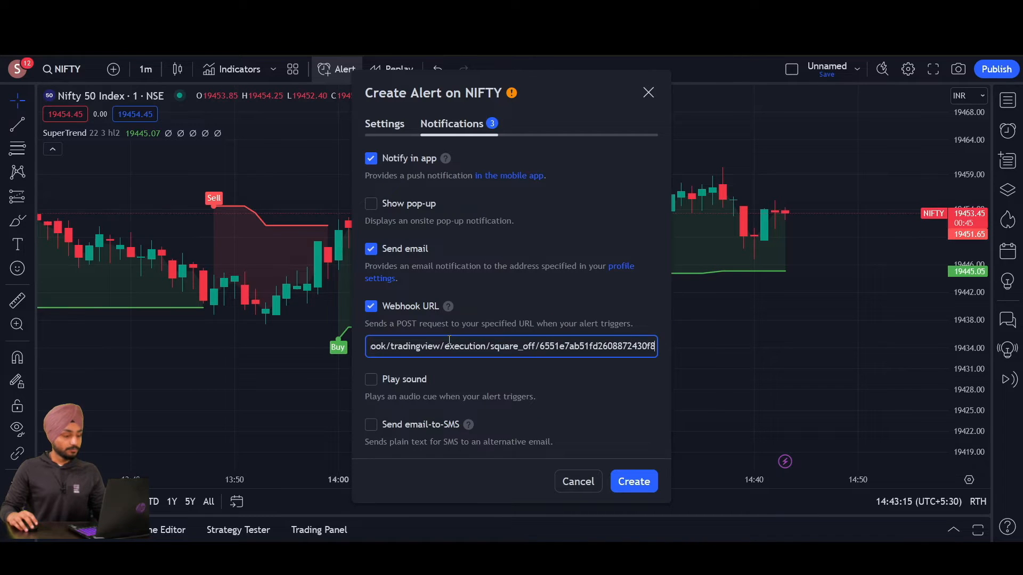
{"action": "left_click", "coordinate": [630, 482]}
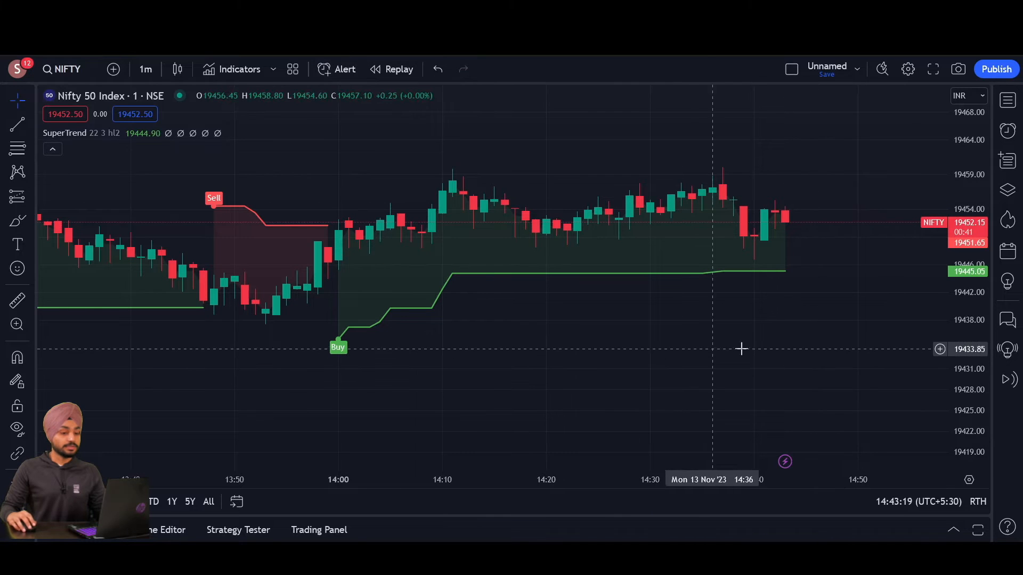
- Check the CE_SELL and CE_BUY entries in TradingView's alerts list
{"action": "key", "text": "ctrl+Tab"}
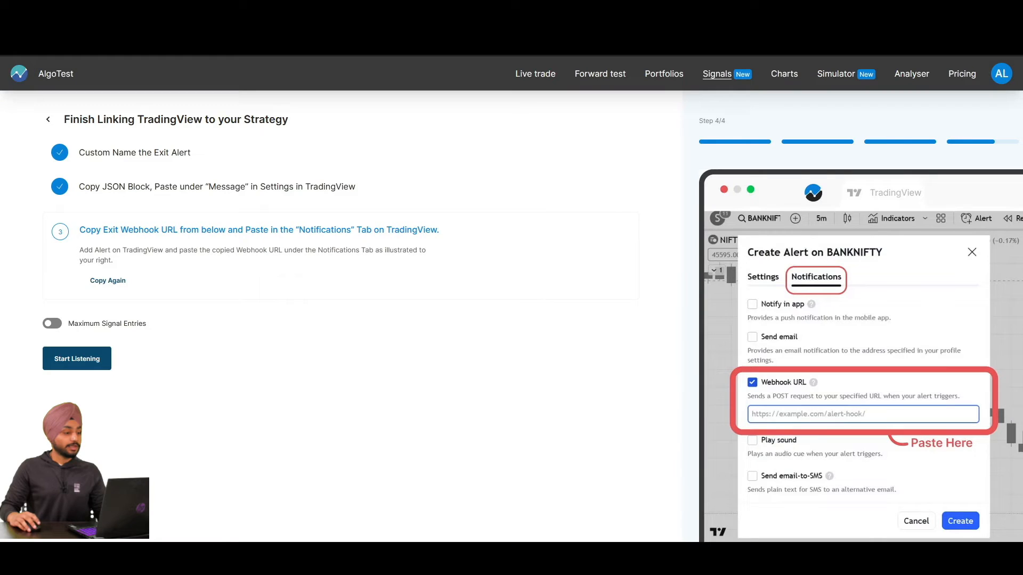
{"action": "key", "text": "ctrl+Tab"}
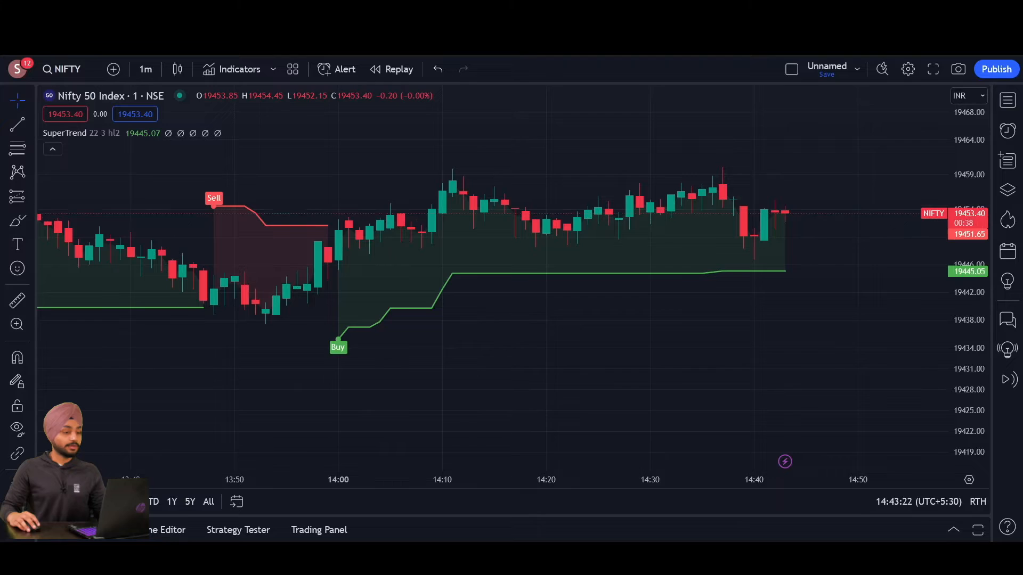
{"action": "left_click", "coordinate": [1007, 132]}
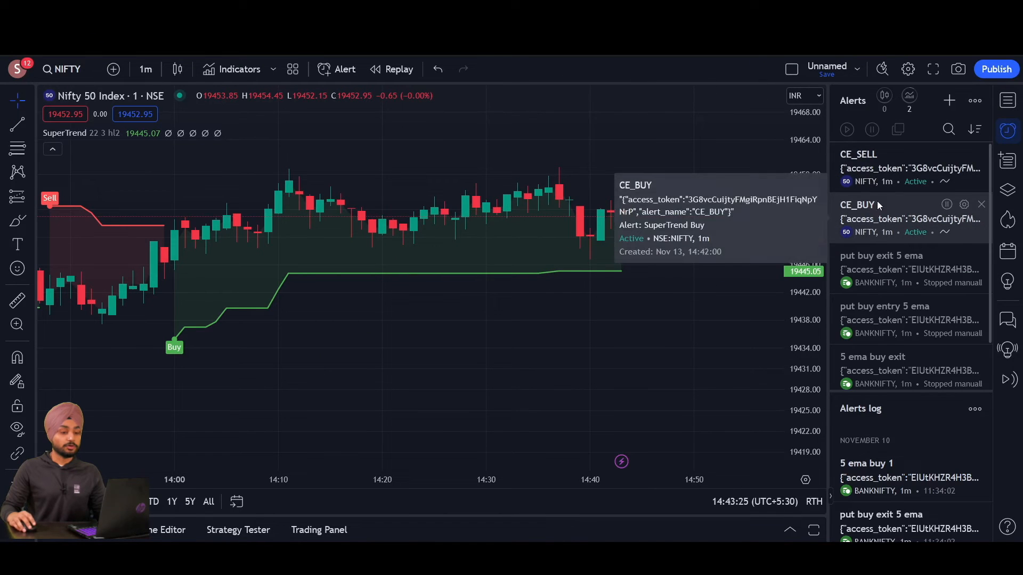
- Switch to AlgoTest, enable Maximum Signal Entries with a limit of 1, and start listening for the ST_CALL signal
{"action": "mouse_move", "coordinate": [942, 169]}
{"action": "mouse_move", "coordinate": [874, 209]}
{"action": "key", "text": "ctrl+Tab"}
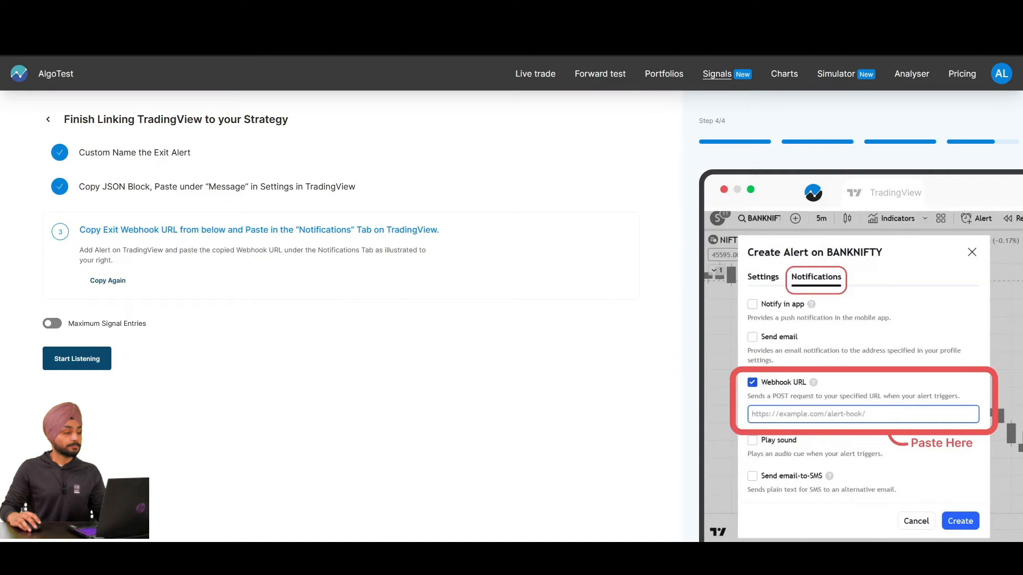
{"action": "left_click", "coordinate": [52, 324]}
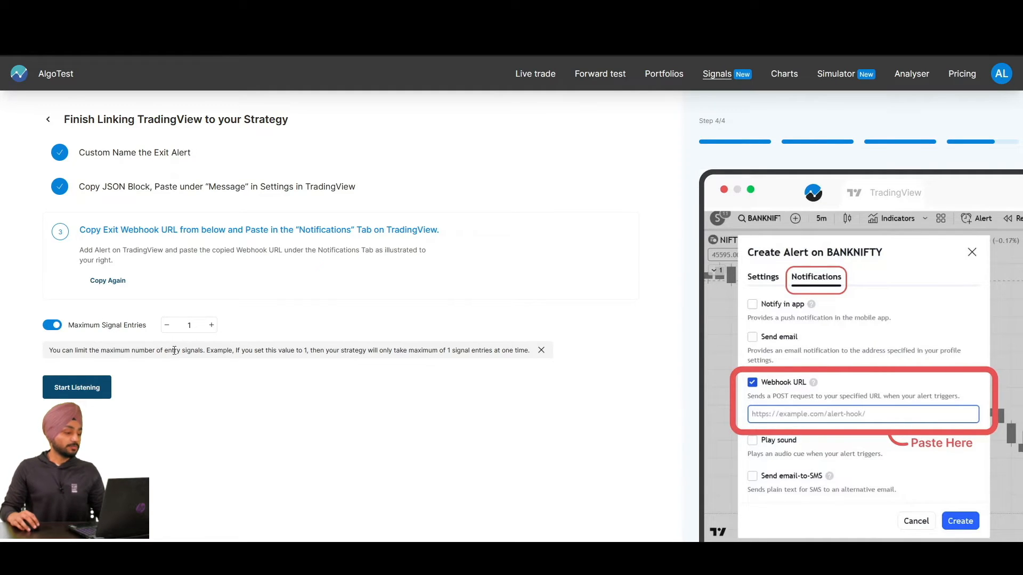
{"action": "left_click", "coordinate": [91, 392]}
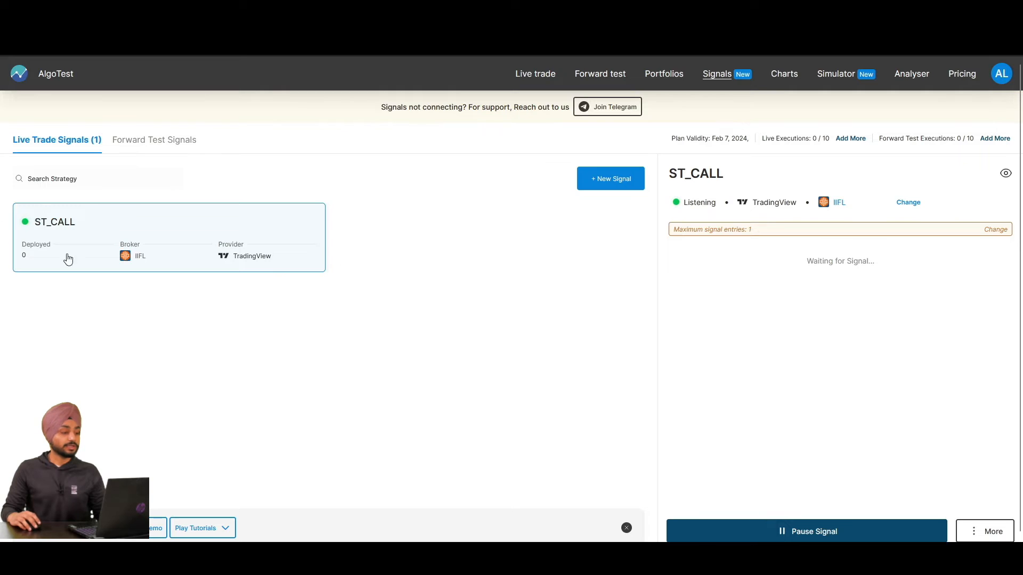
- Create a new TradingView signal for live deployment and start a new strategy in advanced strategy creation
{"action": "left_click", "coordinate": [616, 179]}
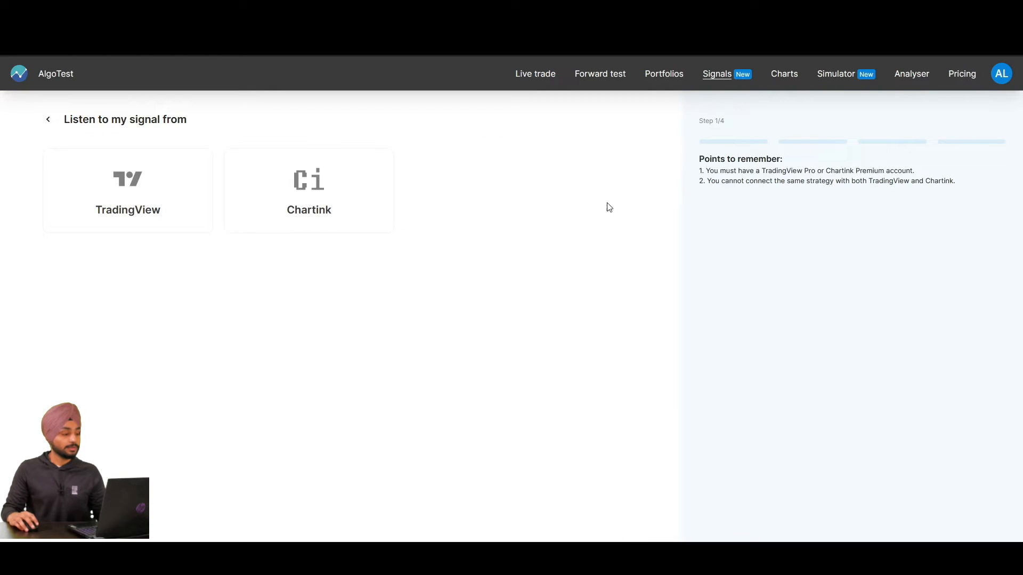
{"action": "left_click", "coordinate": [100, 185]}
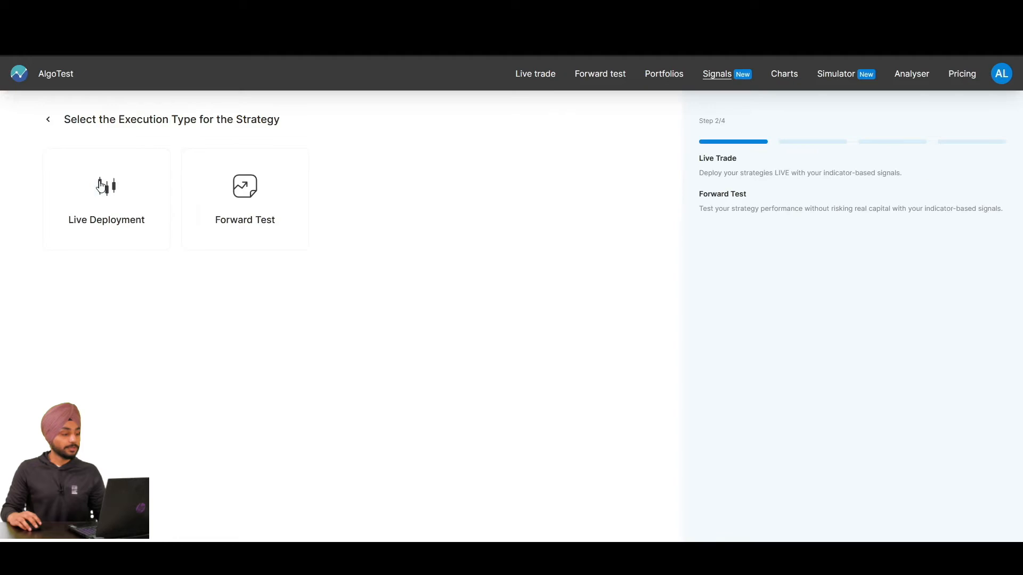
{"action": "left_click", "coordinate": [120, 199]}
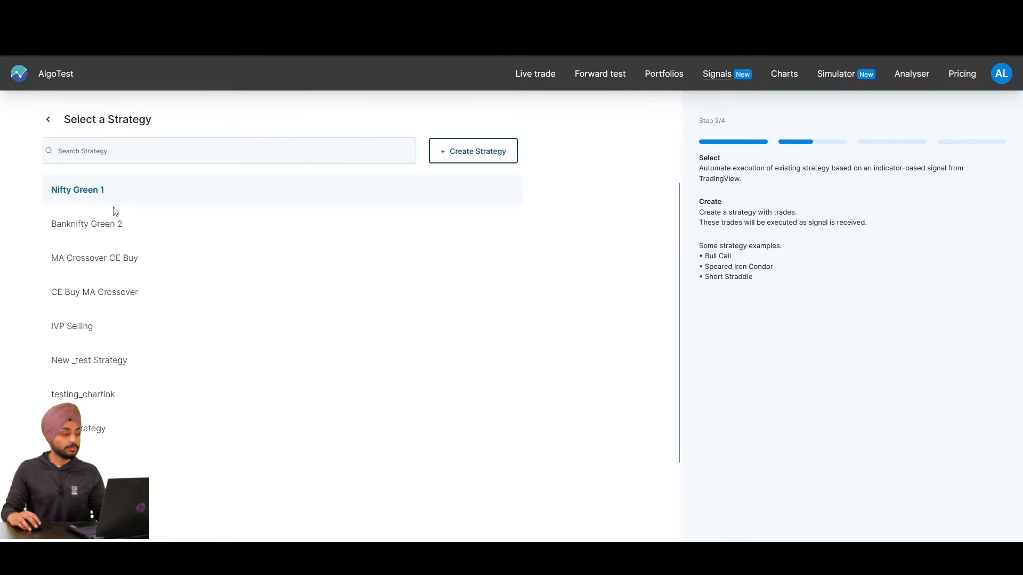
{"action": "left_click", "coordinate": [486, 156]}
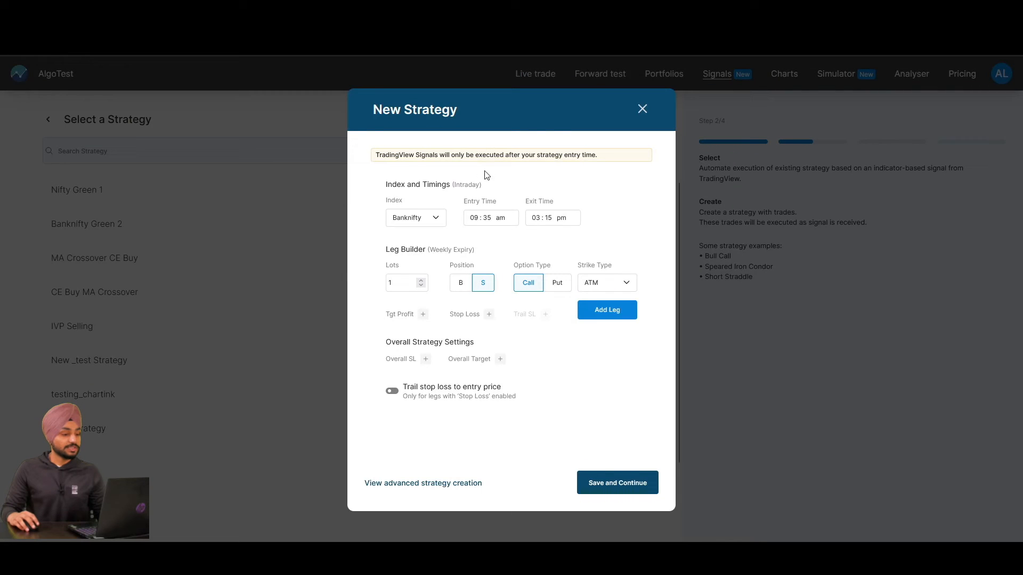
{"action": "left_click", "coordinate": [397, 483]}
- Set the strategy's index to Nifty and add a leg that buys 1 lot of a weekly put
{"action": "left_click", "coordinate": [384, 215]}
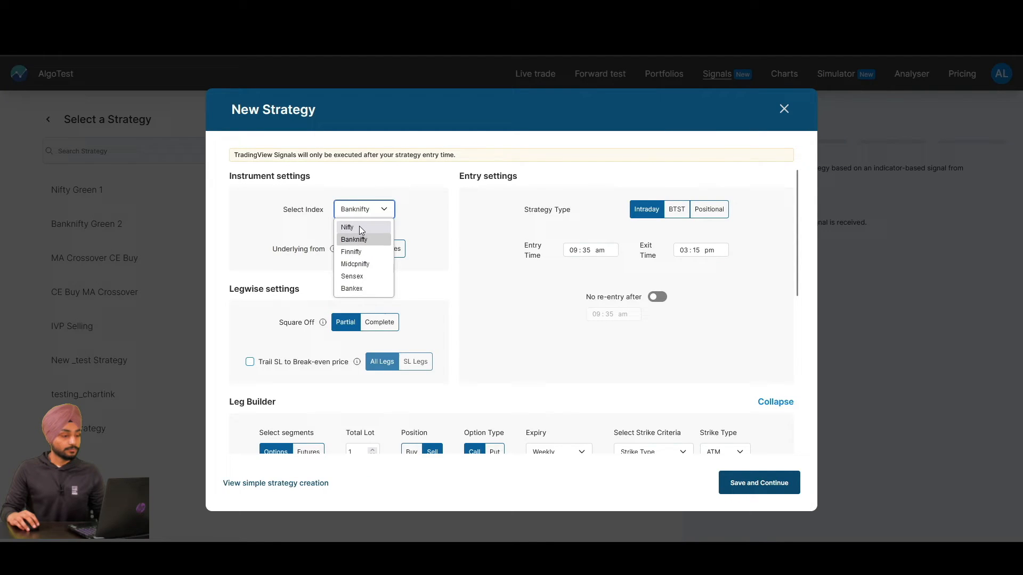
{"action": "left_click", "coordinate": [359, 226]}
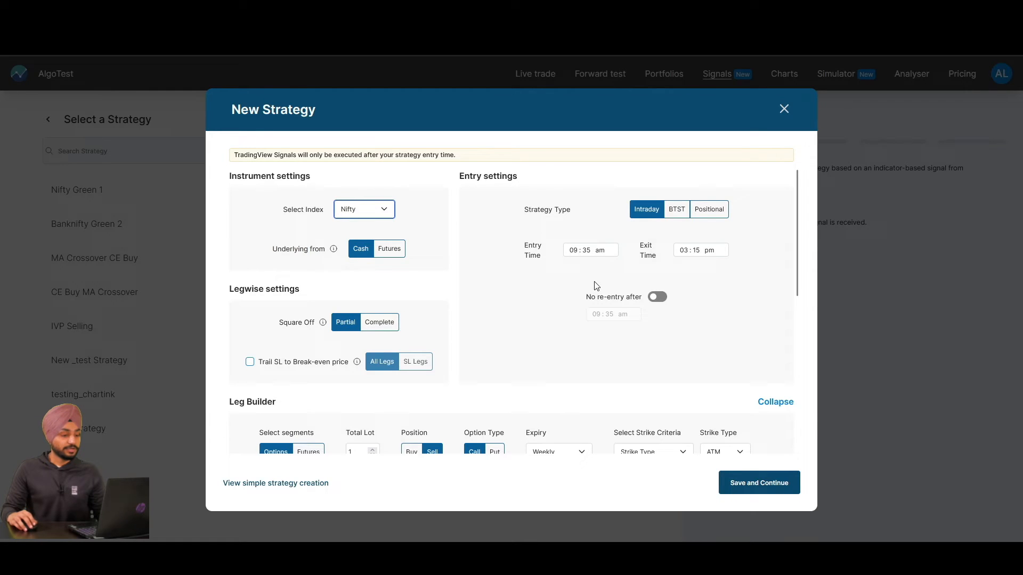
{"action": "scroll", "coordinate": [590, 286], "scroll_direction": "down", "scroll_amount": 3}
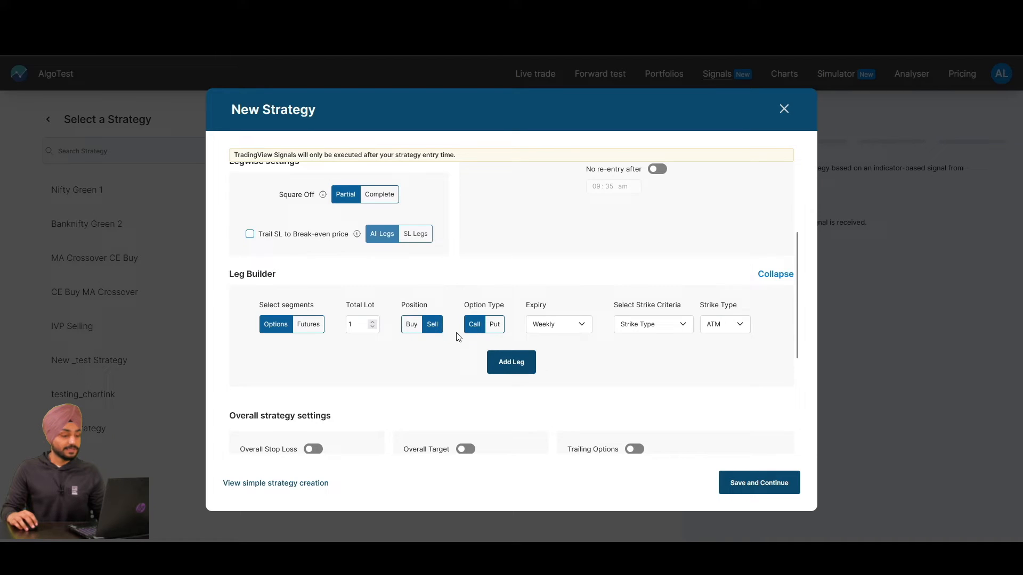
{"action": "left_click", "coordinate": [503, 361]}
{"action": "left_click", "coordinate": [379, 271]}
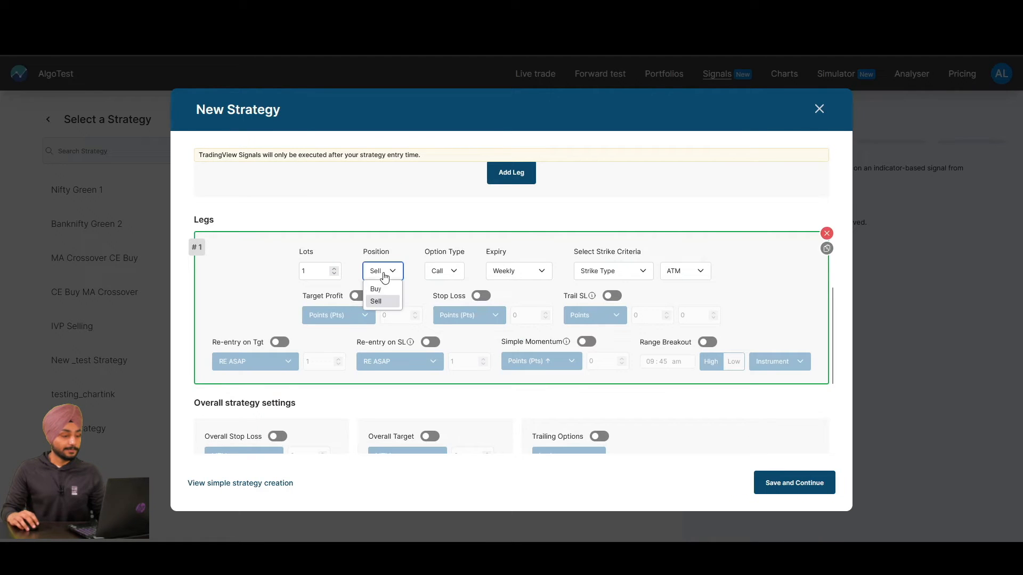
{"action": "left_click", "coordinate": [384, 300]}
{"action": "left_click", "coordinate": [439, 270]}
{"action": "left_click", "coordinate": [447, 301]}
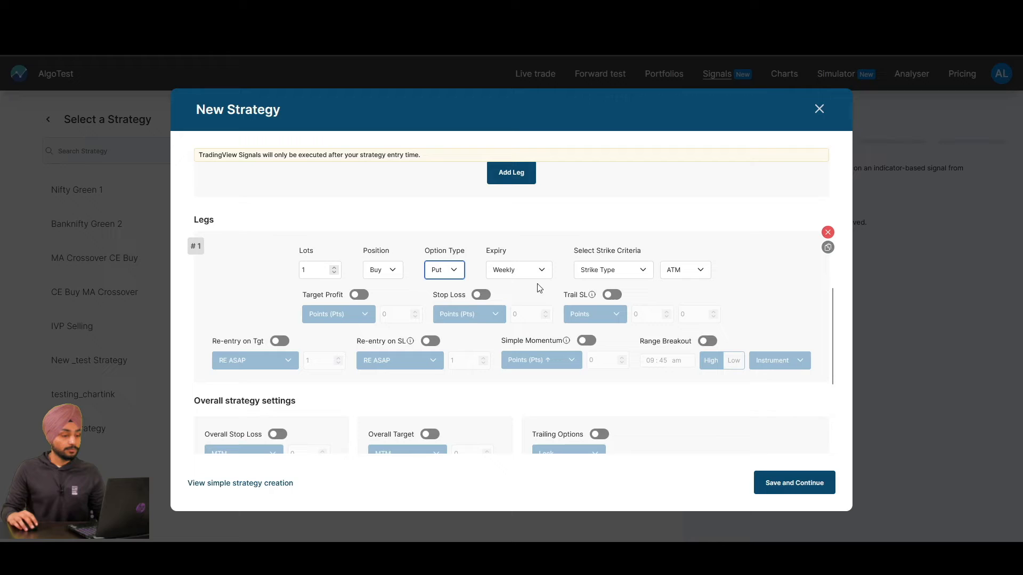
- Set the put leg's strike criteria to Closest Premium with a premium of 10
{"action": "left_click", "coordinate": [597, 273]}
{"action": "left_click", "coordinate": [603, 313]}
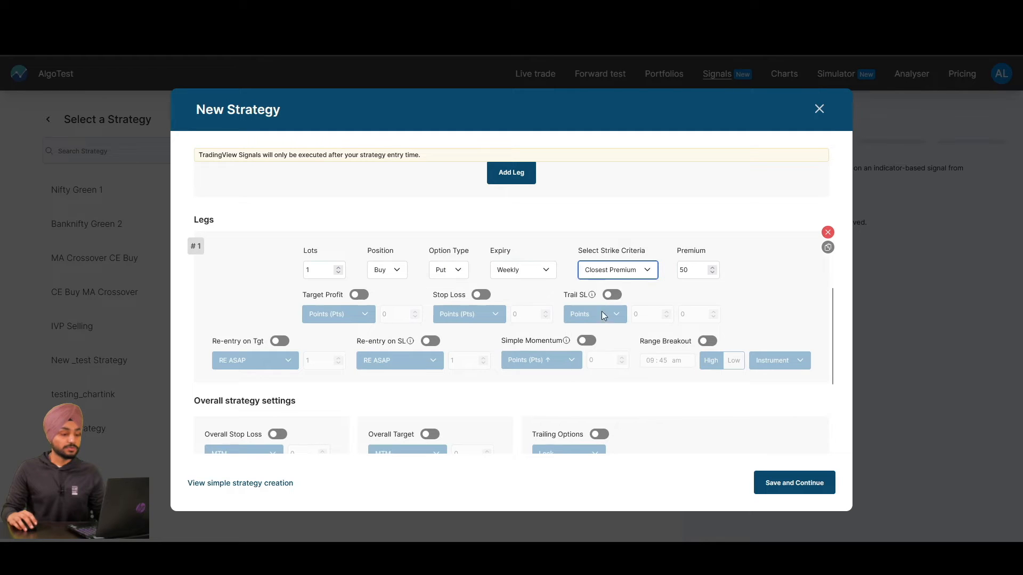
{"action": "double_click", "coordinate": [686, 271]}
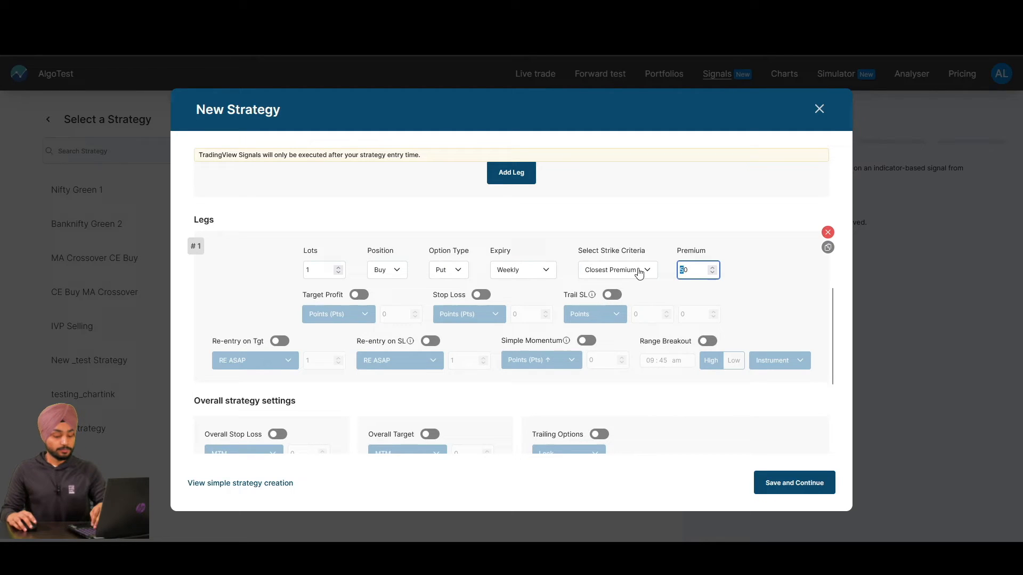
{"action": "type", "text": "10"}
{"action": "left_click", "coordinate": [769, 266]}
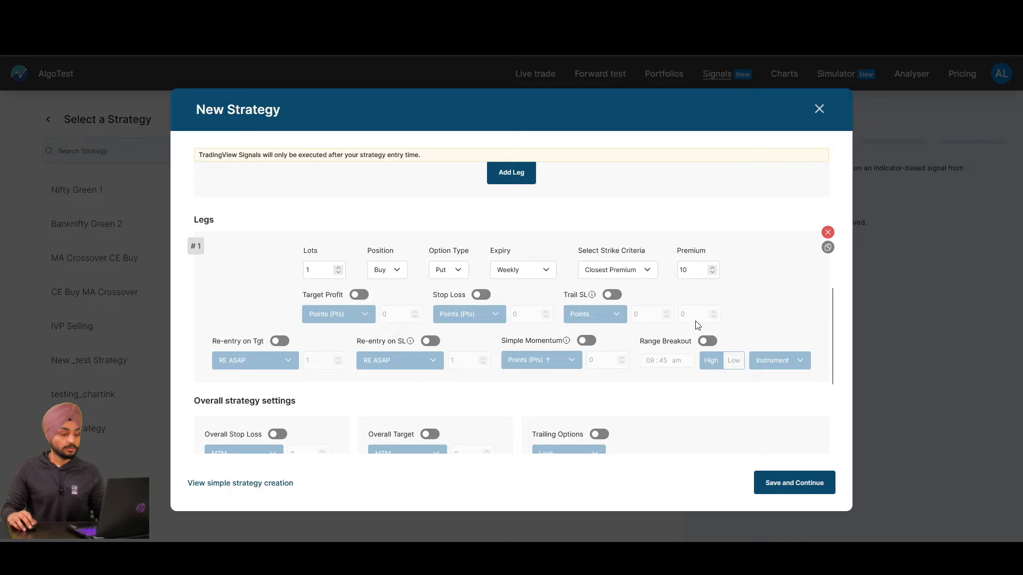
- Save the new strategy under the name ST_PUT
{"action": "scroll", "coordinate": [692, 328], "scroll_direction": "down", "scroll_amount": 3}
{"action": "left_click", "coordinate": [794, 482]}
{"action": "triple_click", "coordinate": [516, 308]}
{"action": "type", "text": "ST"}
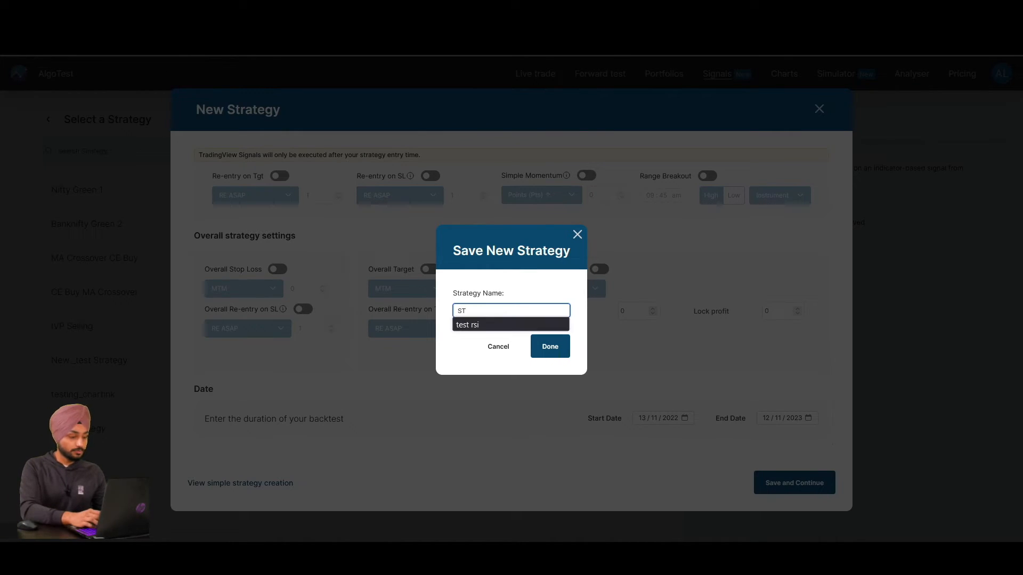
{"action": "type", "text": "_PUT"}
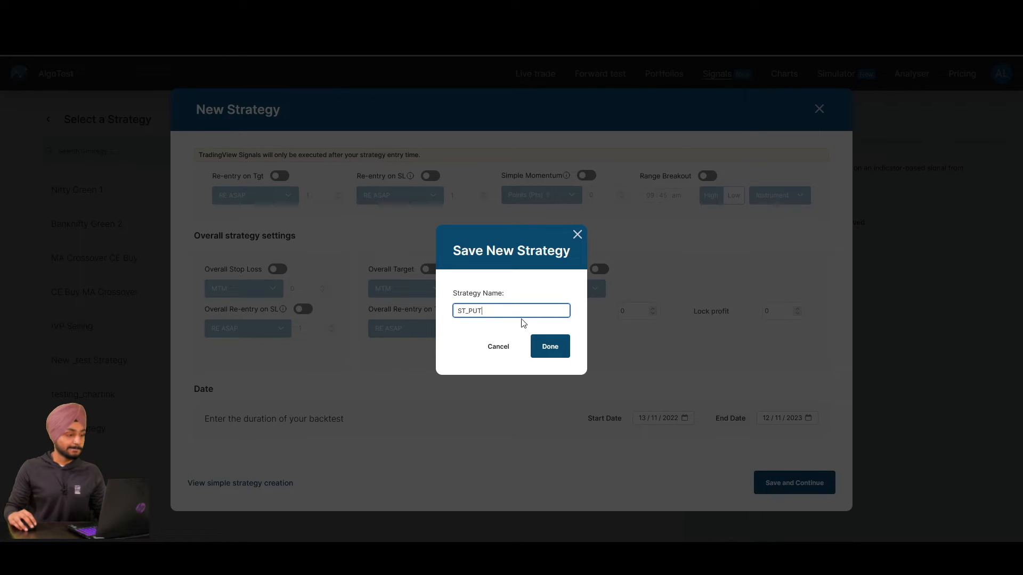
{"action": "left_click", "coordinate": [541, 346]}
- Link ST_PUT to the IIFL broker and accept NRML, Limit orders and a 3-point limit buffer as execution settings
{"action": "left_click", "coordinate": [186, 507]}
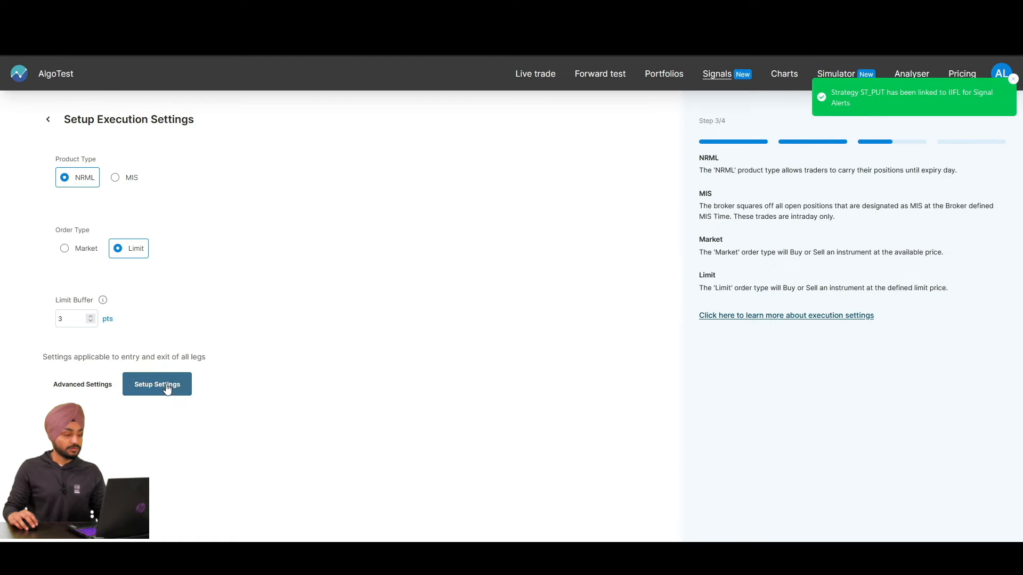
{"action": "left_click", "coordinate": [164, 391]}
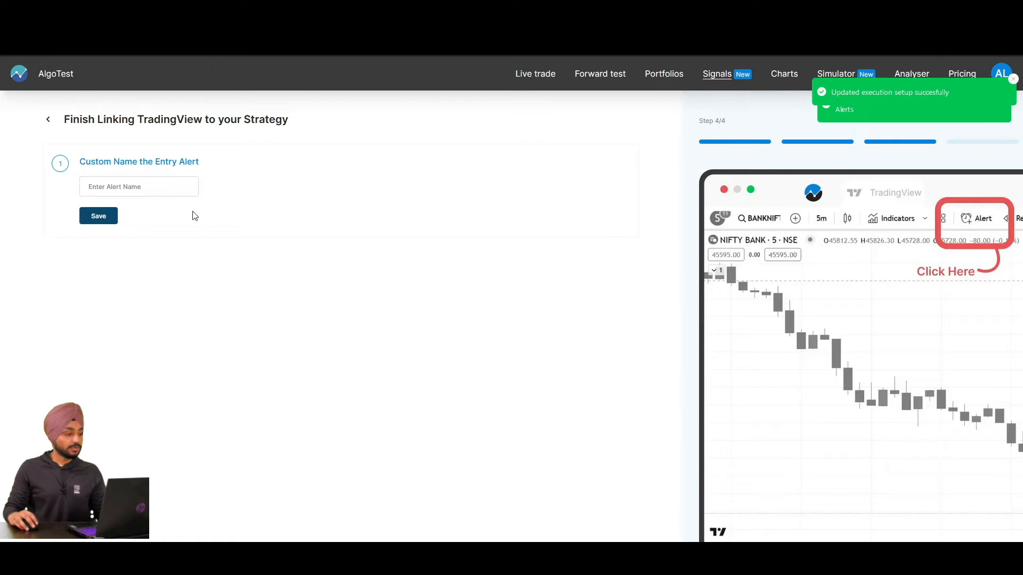
- Name the entry alert PE_BUY in AlgoTest, save it, and copy its JSON block
{"action": "left_click", "coordinate": [135, 186]}
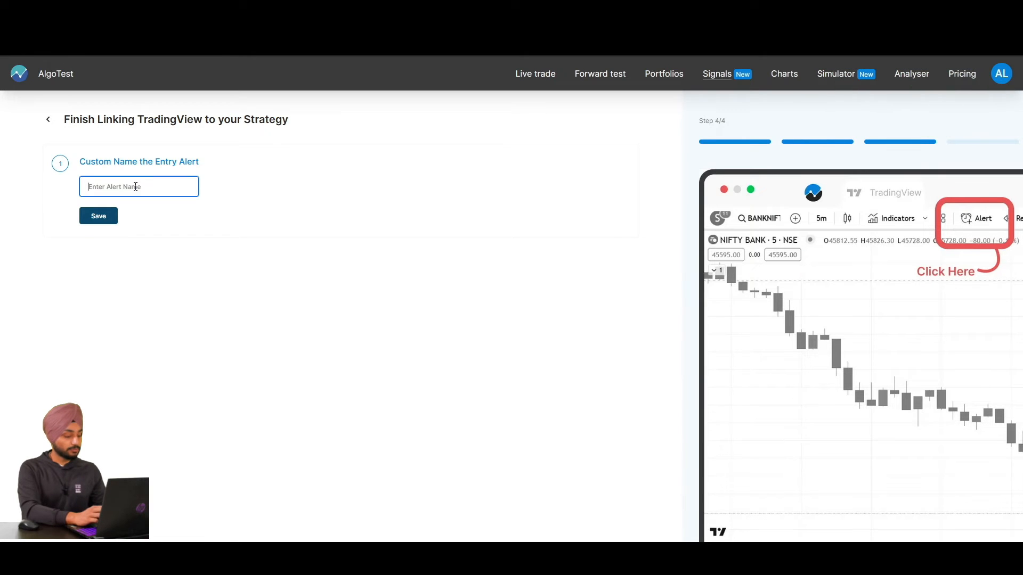
{"action": "type", "text": "PE"}
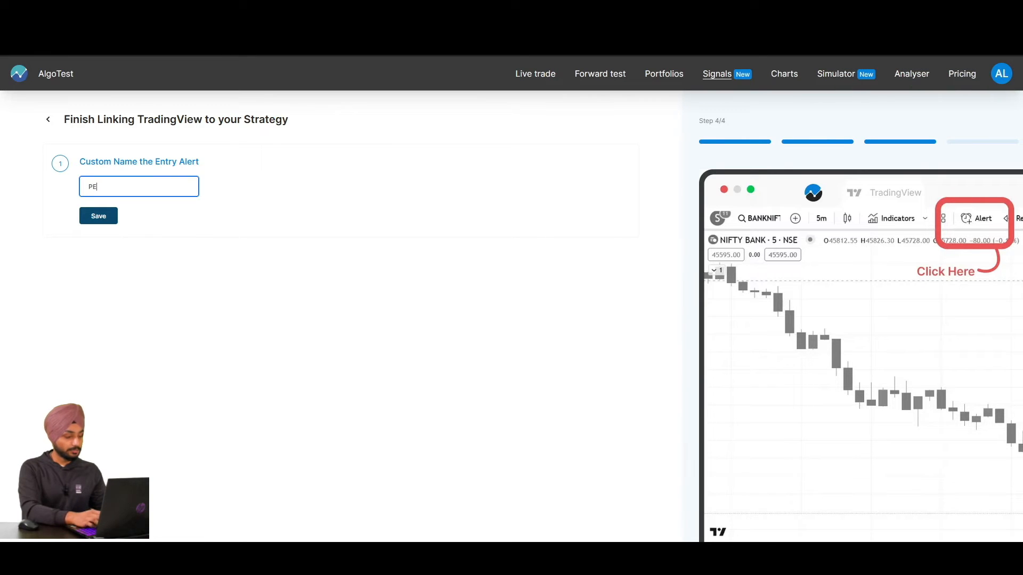
{"action": "type", "text": "_BUY"}
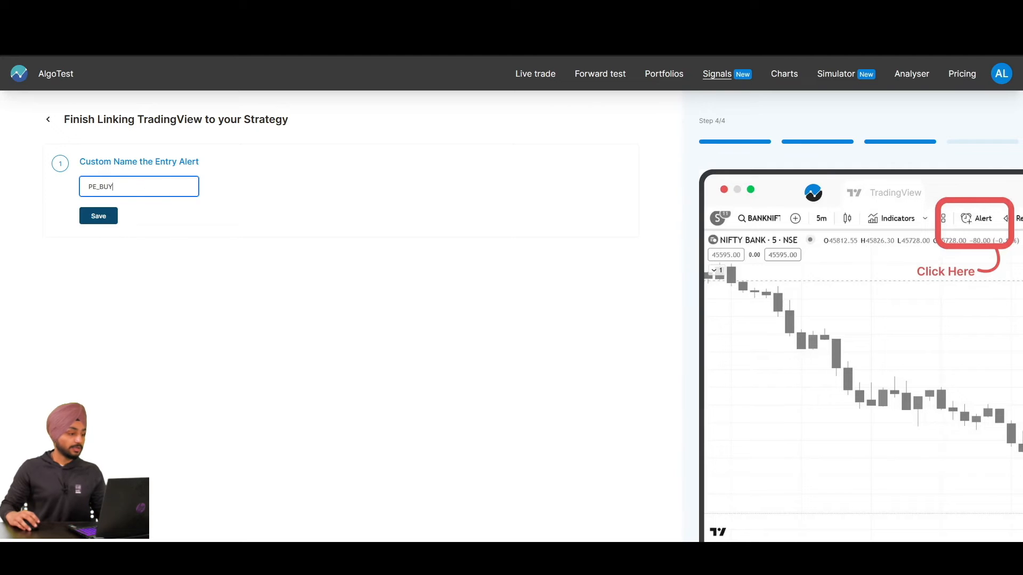
{"action": "left_click", "coordinate": [99, 216]}
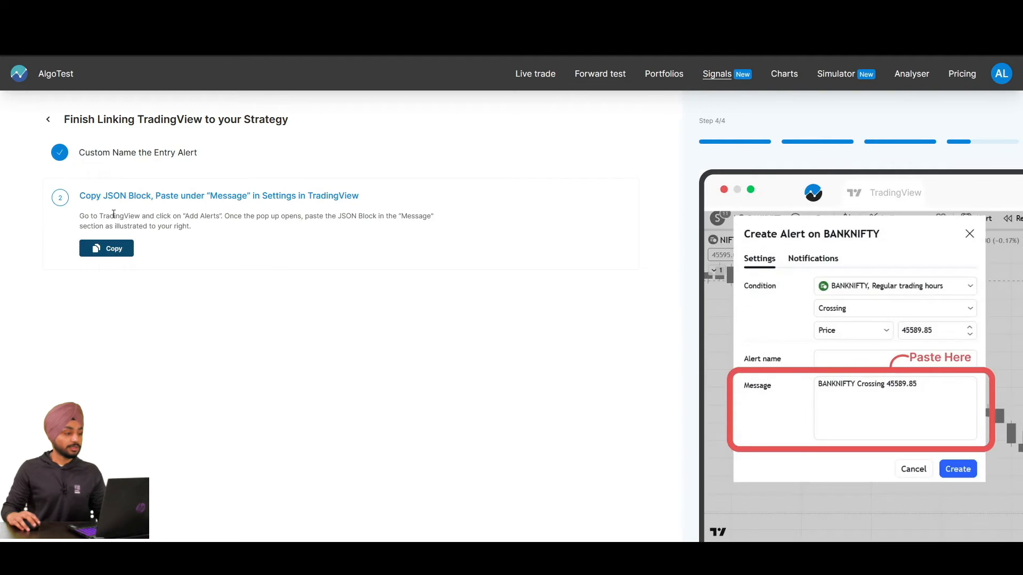
{"action": "left_click", "coordinate": [107, 248]}
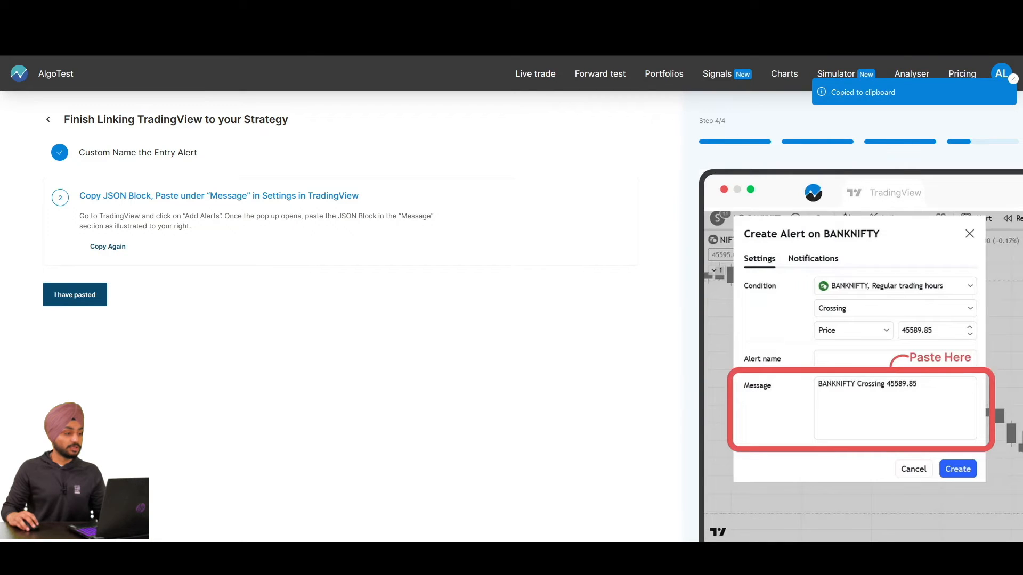
- In TradingView, start a new NIFTY alert with SuperTrend (22, 3, hl2) Sell as the condition and Once Per Bar Close as the trigger
{"action": "left_click", "coordinate": [213, 11]}
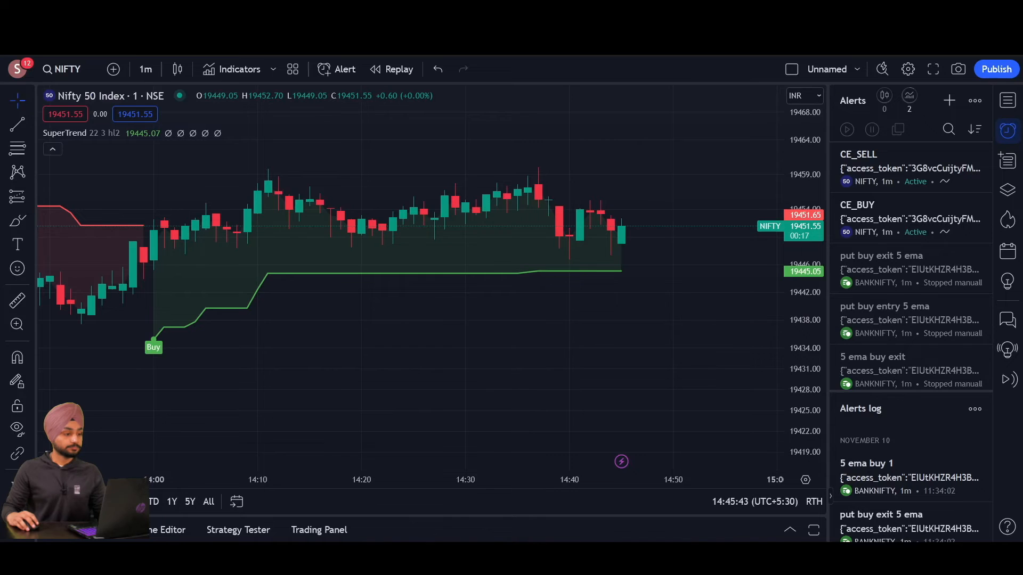
{"action": "left_click", "coordinate": [340, 75]}
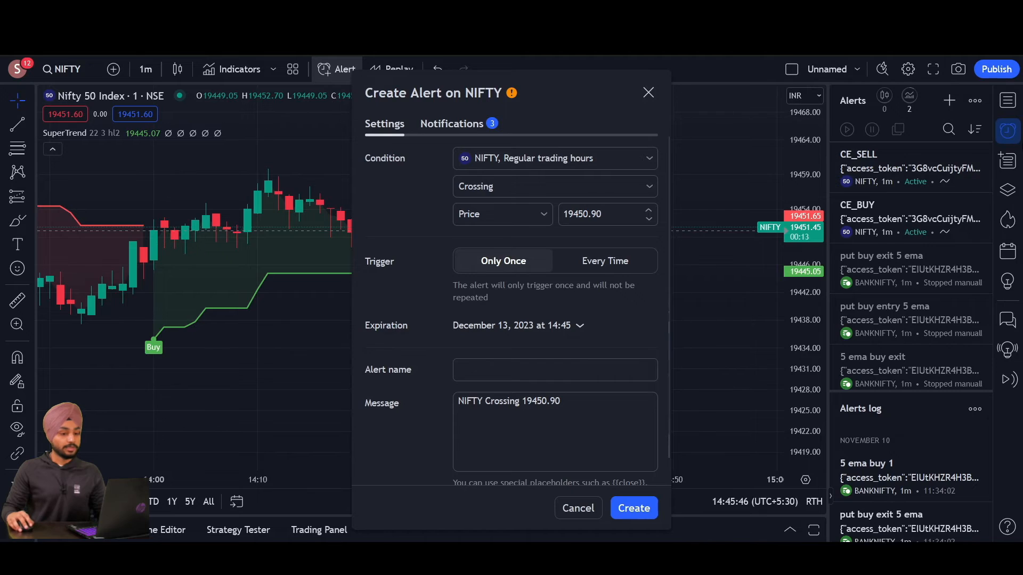
{"action": "left_click", "coordinate": [544, 163]}
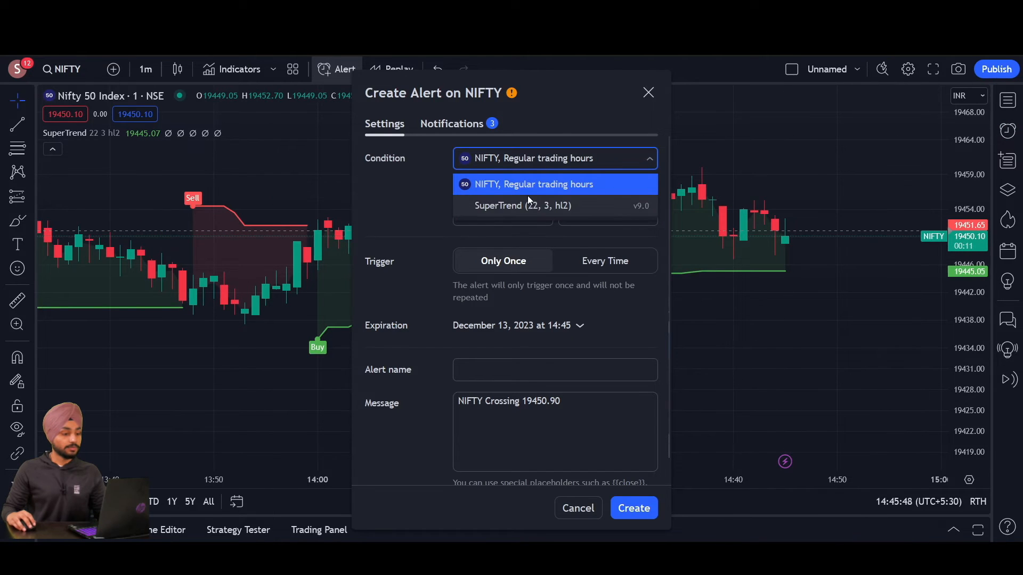
{"action": "left_click", "coordinate": [505, 208]}
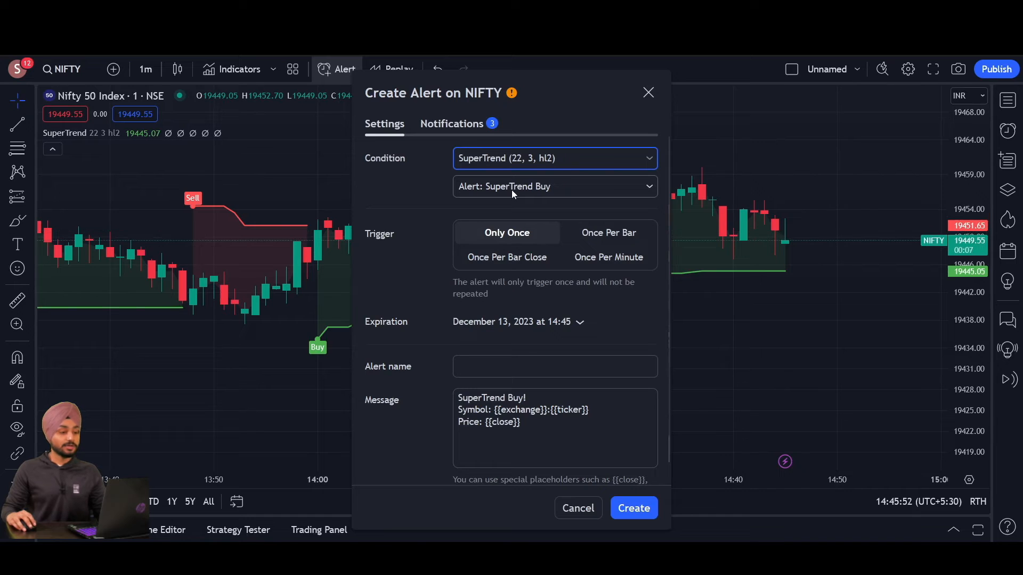
{"action": "left_click", "coordinate": [512, 191]}
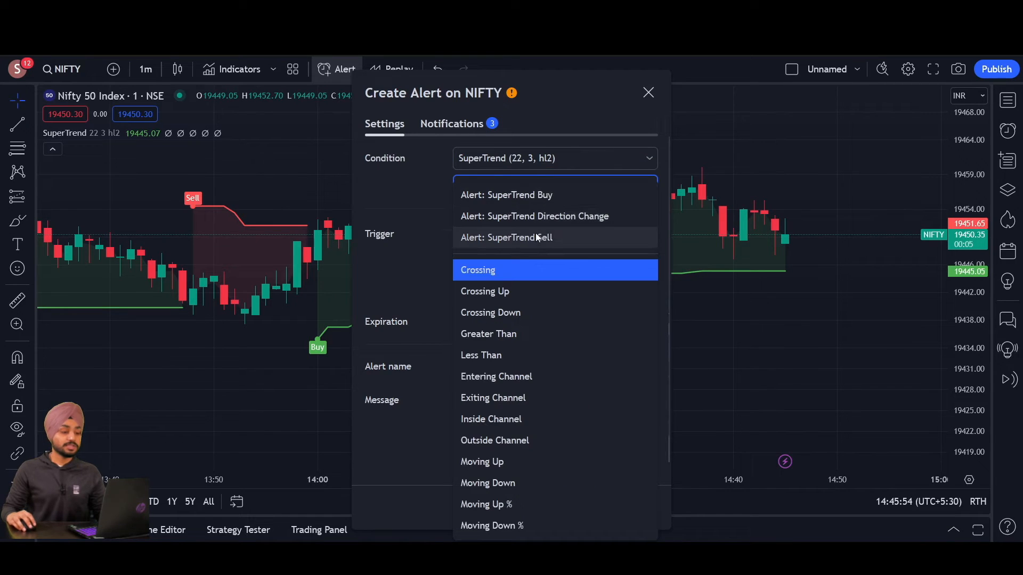
{"action": "left_click", "coordinate": [536, 238]}
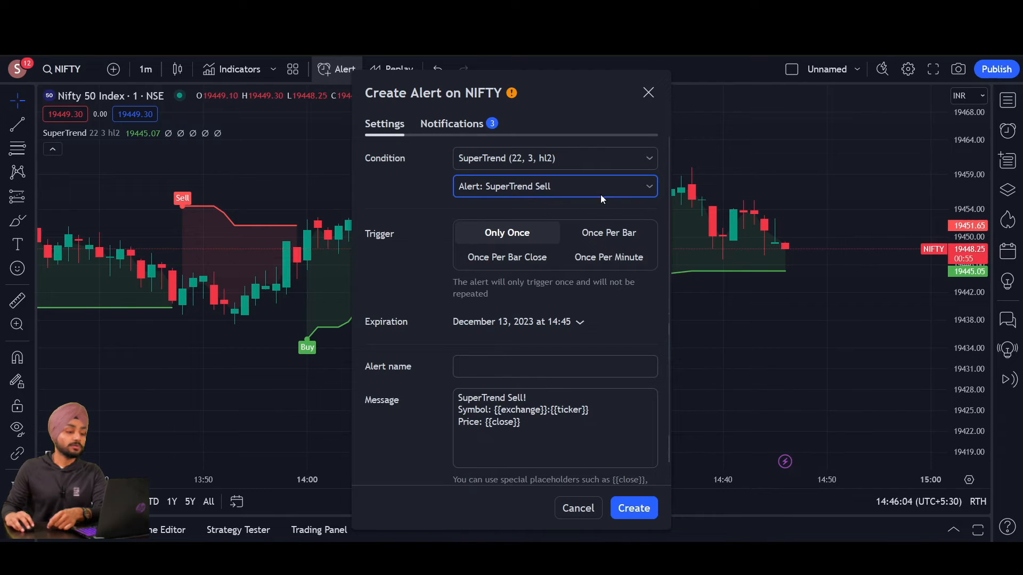
{"action": "left_click", "coordinate": [507, 259]}
- Name the alert PE_BUY and replace its message with the copied entry JSON block containing the access token
{"action": "left_click", "coordinate": [543, 373]}
{"action": "type", "text": "PE"}
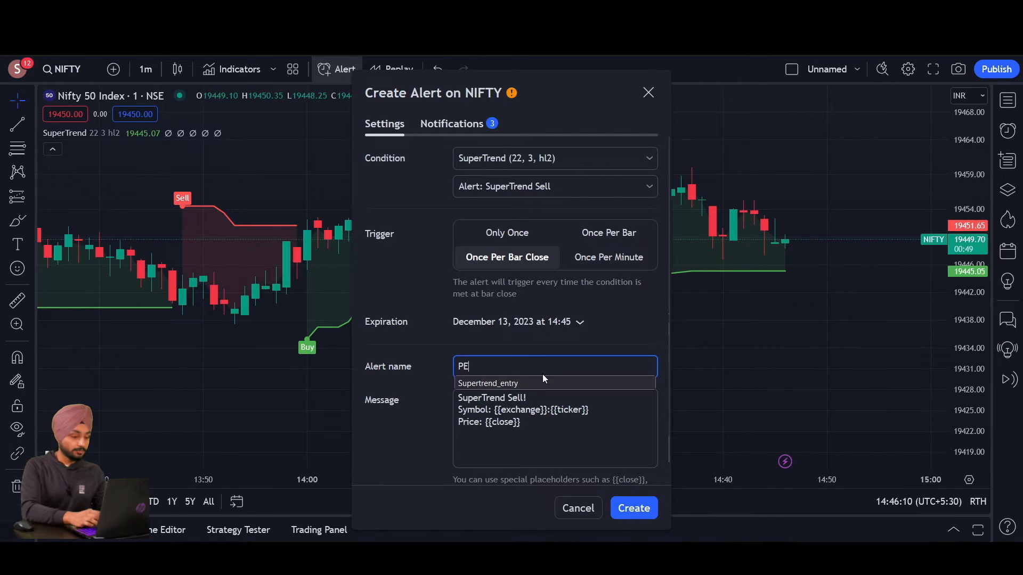
{"action": "type", "text": "_BUY"}
{"action": "left_click", "coordinate": [491, 414]}
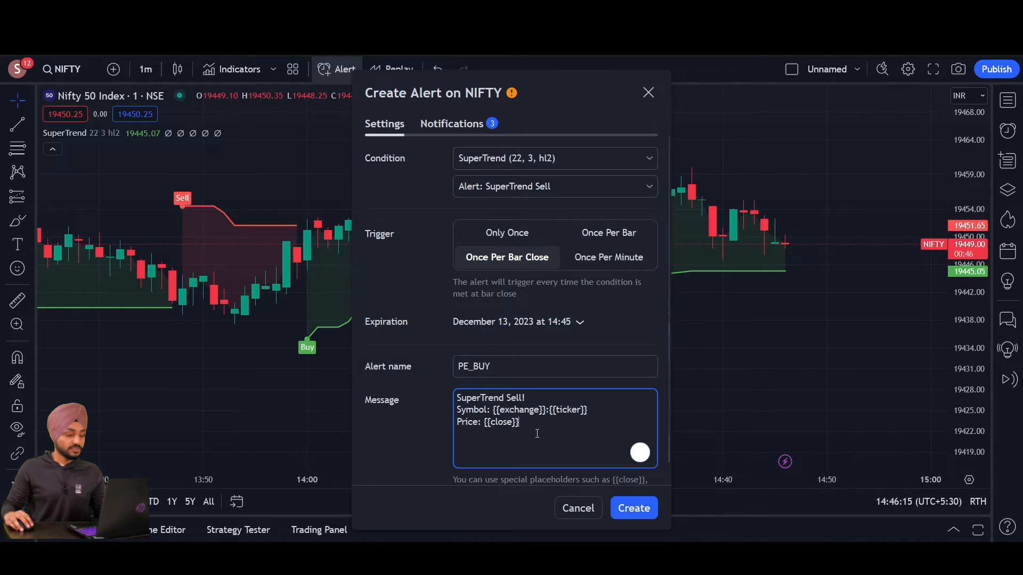
{"action": "key", "text": "ctrl+a"}
{"action": "key", "text": "ctrl+v"}
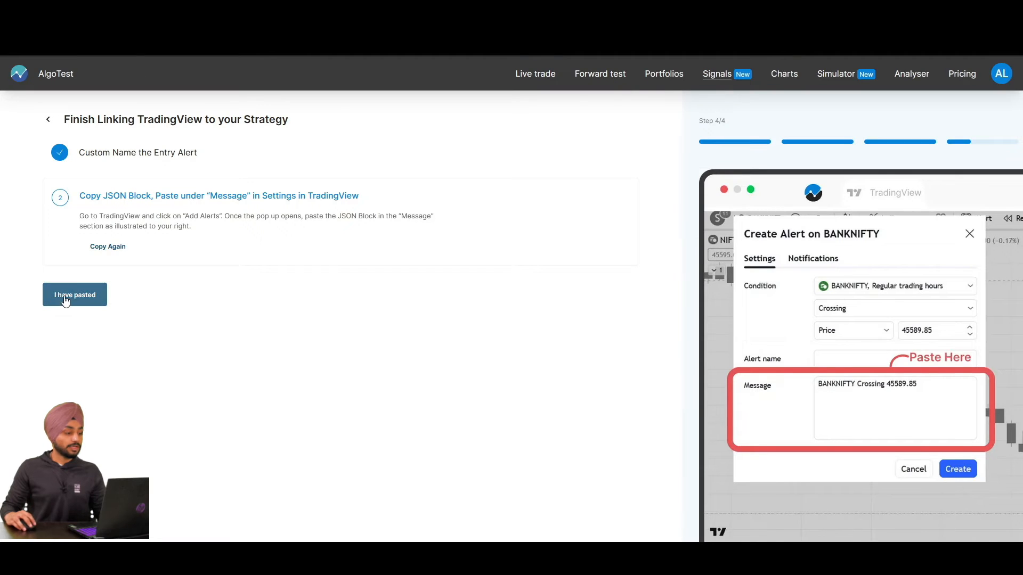
- Copy the entry webhook URL from AlgoTest, set it as the PE_BUY alert's webhook in TradingView, and create the alert
{"action": "left_click", "coordinate": [66, 301]}
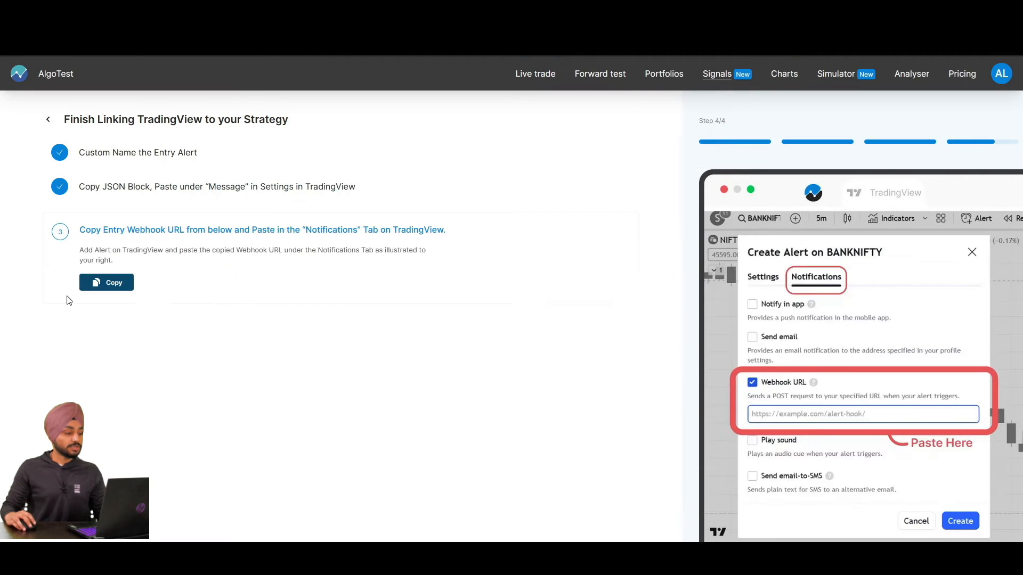
{"action": "left_click", "coordinate": [127, 283]}
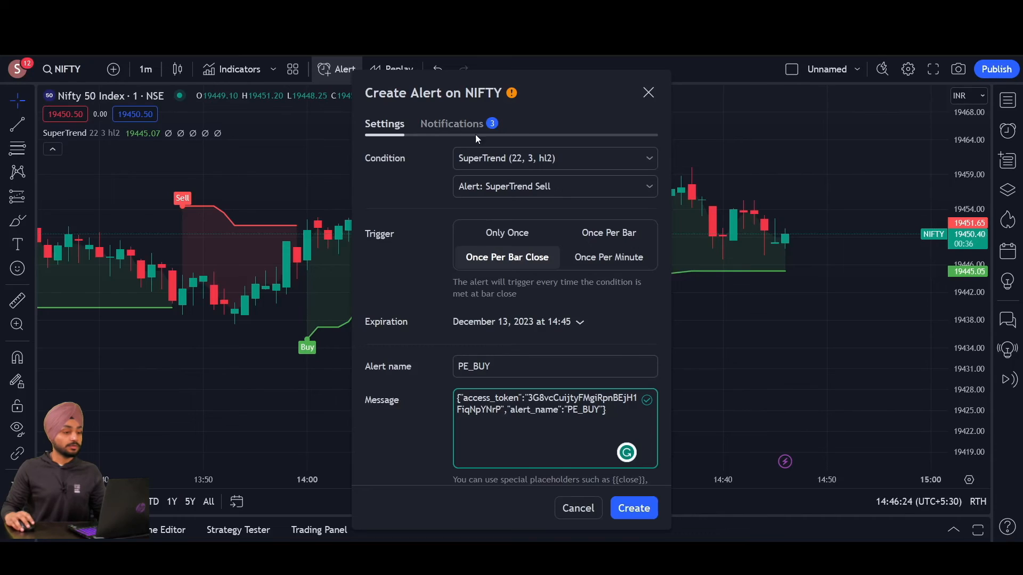
{"action": "left_click", "coordinate": [450, 131]}
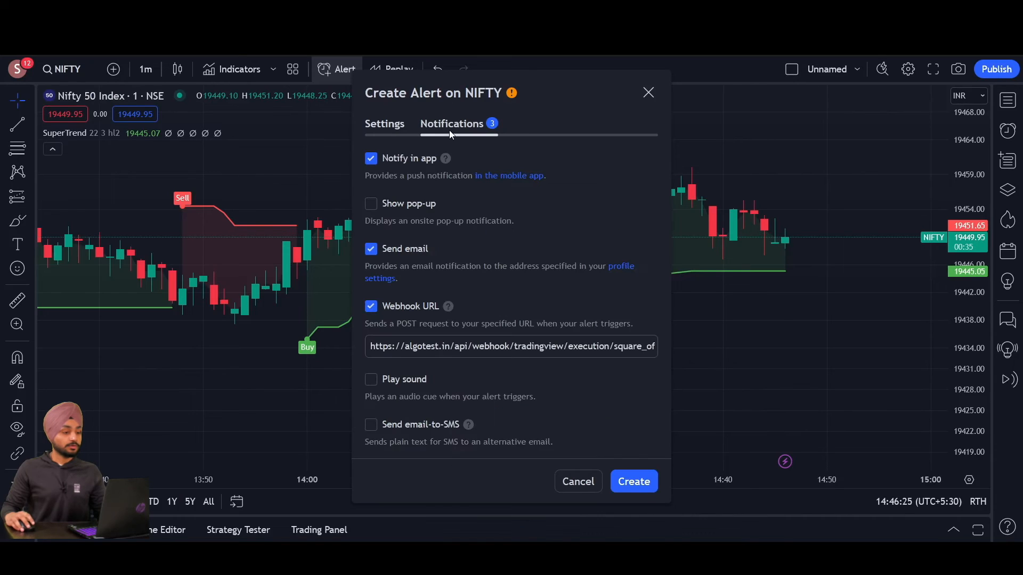
{"action": "left_click", "coordinate": [491, 346]}
{"action": "key", "text": "ctrl+a"}
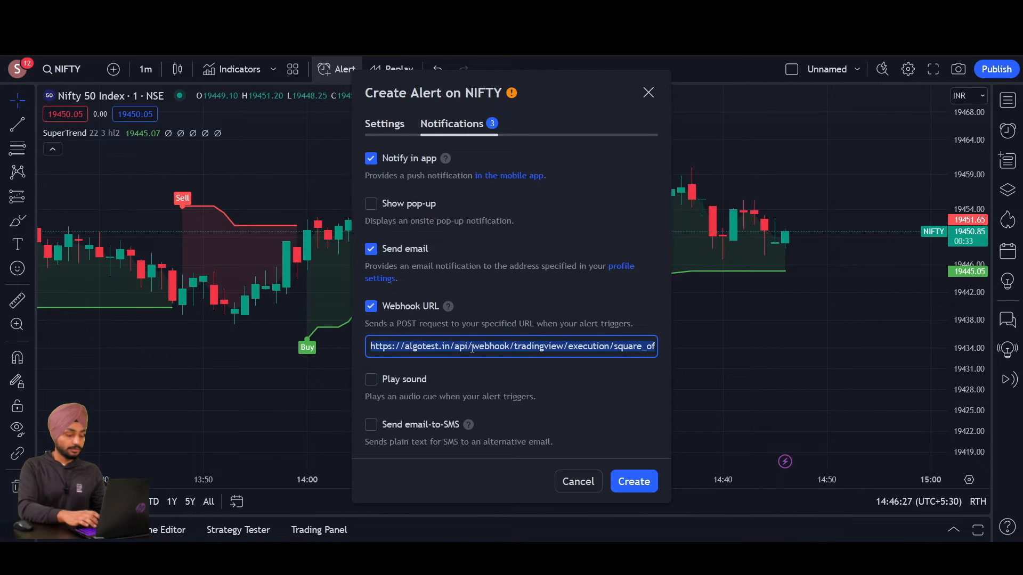
{"action": "key", "text": "BackSpace"}
{"action": "key", "text": "ctrl+v"}
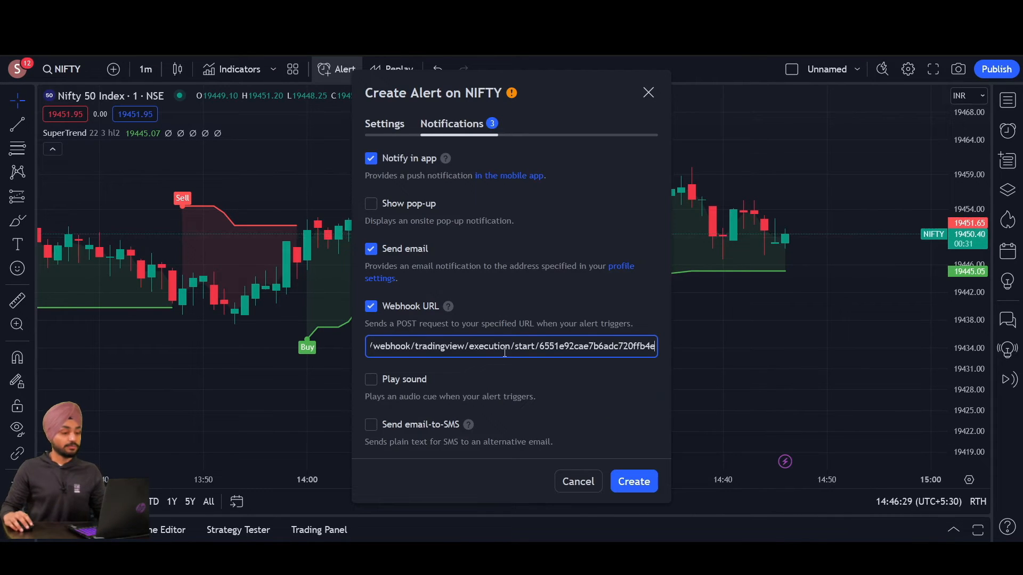
{"action": "scroll", "coordinate": [505, 353], "scroll_direction": "left", "scroll_amount": 1}
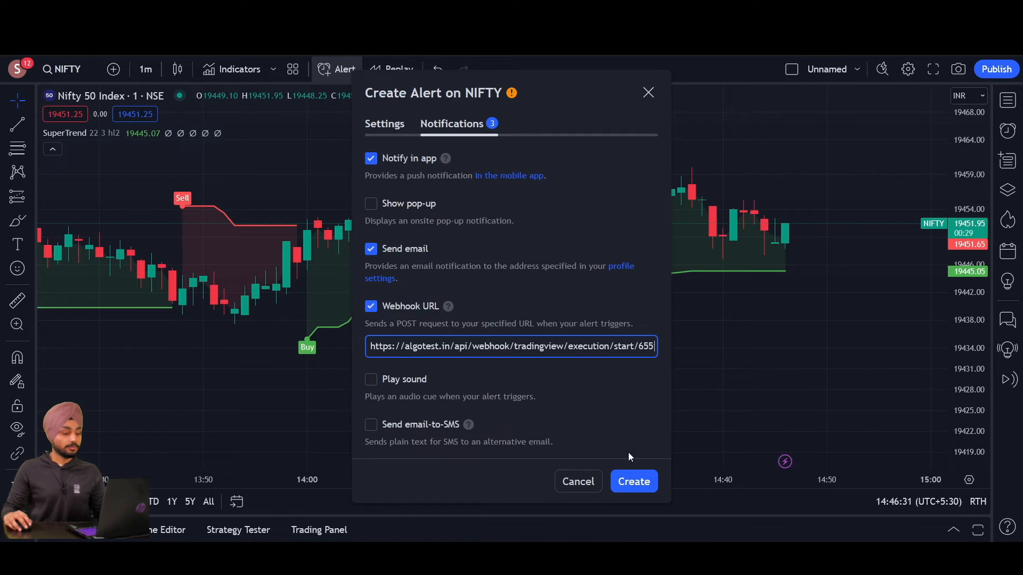
{"action": "left_click", "coordinate": [623, 486]}
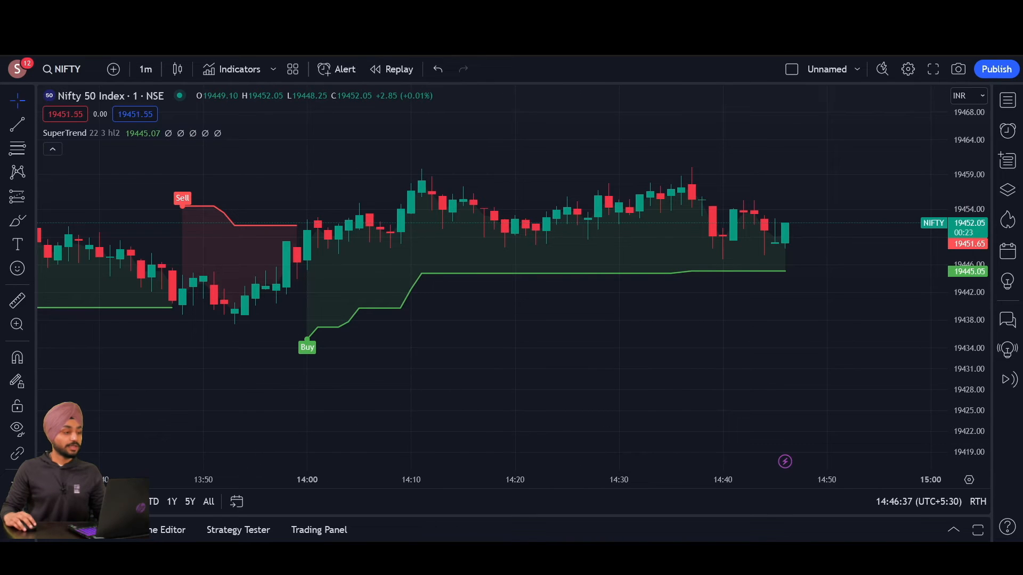
- Back in AlgoTest, add an exit alert named PE_SELL for ST_PUT, save it, and copy its JSON block
{"action": "left_click", "coordinate": [233, 9]}
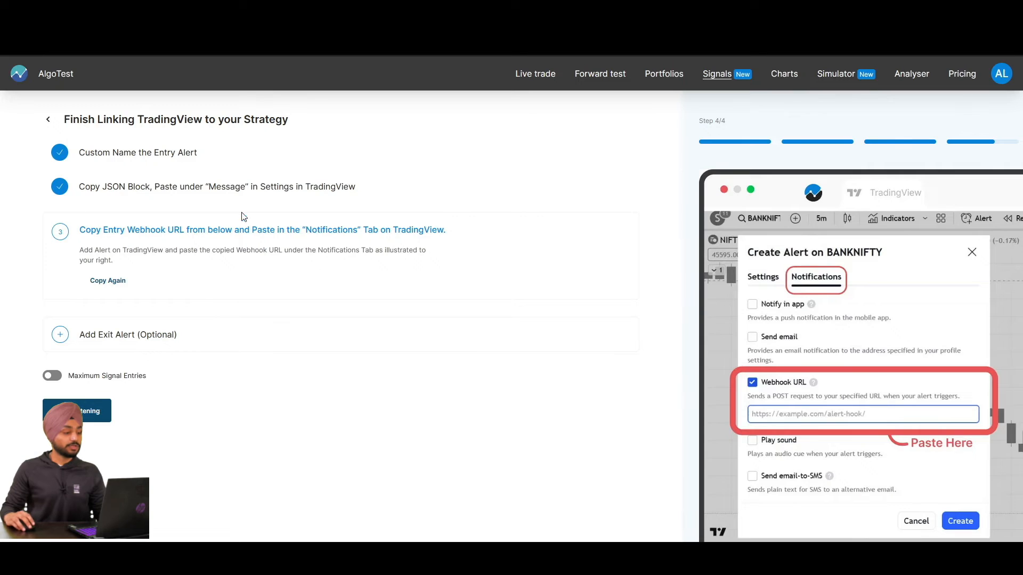
{"action": "left_click", "coordinate": [106, 340]}
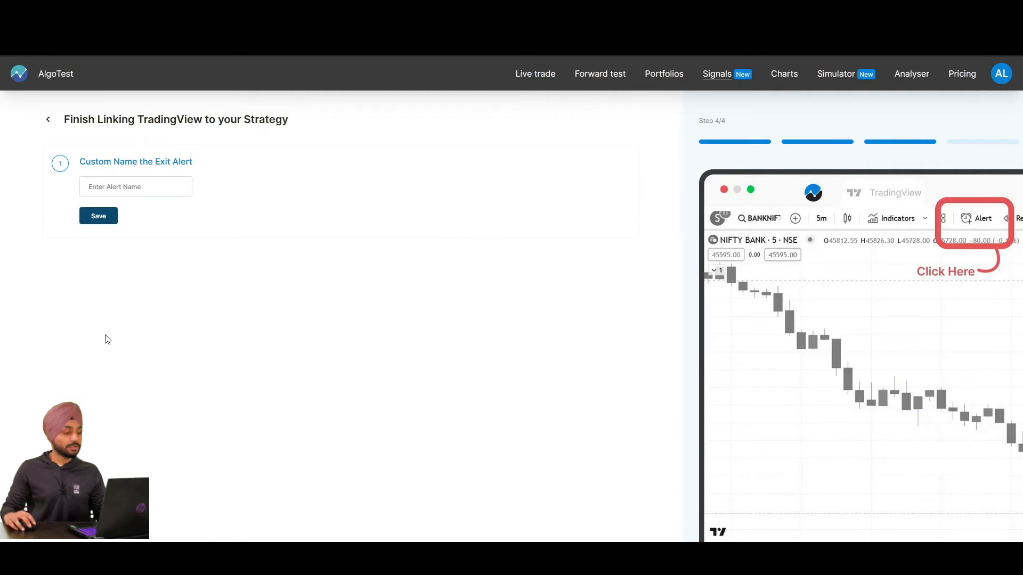
{"action": "left_click", "coordinate": [150, 185]}
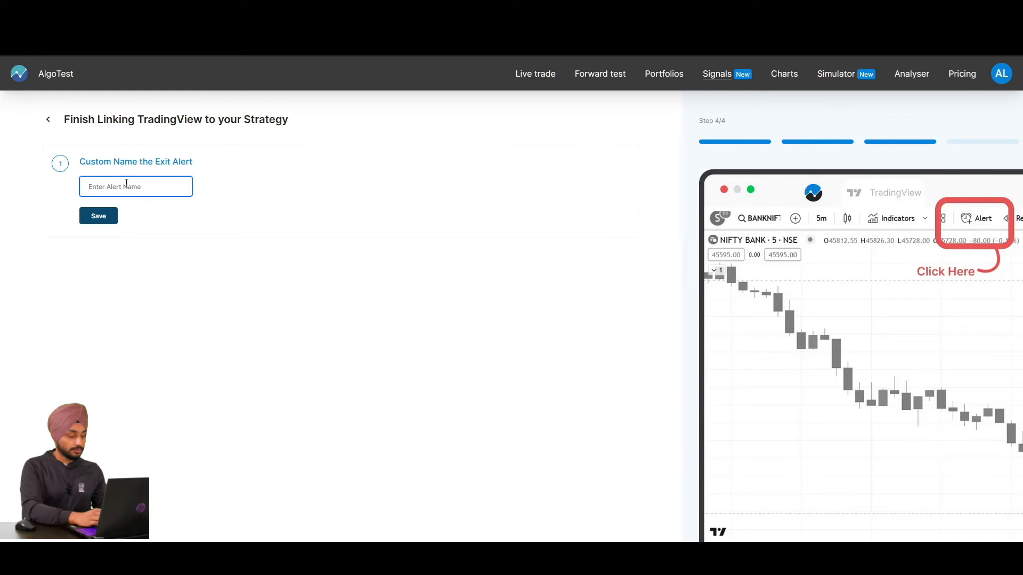
{"action": "type", "text": "PE_SELL"}
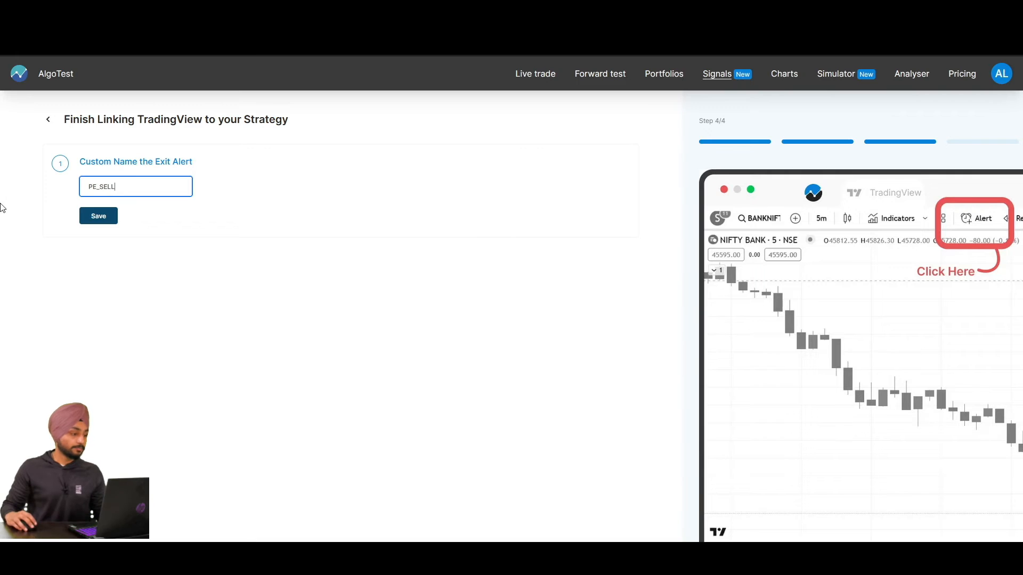
{"action": "left_click", "coordinate": [88, 218]}
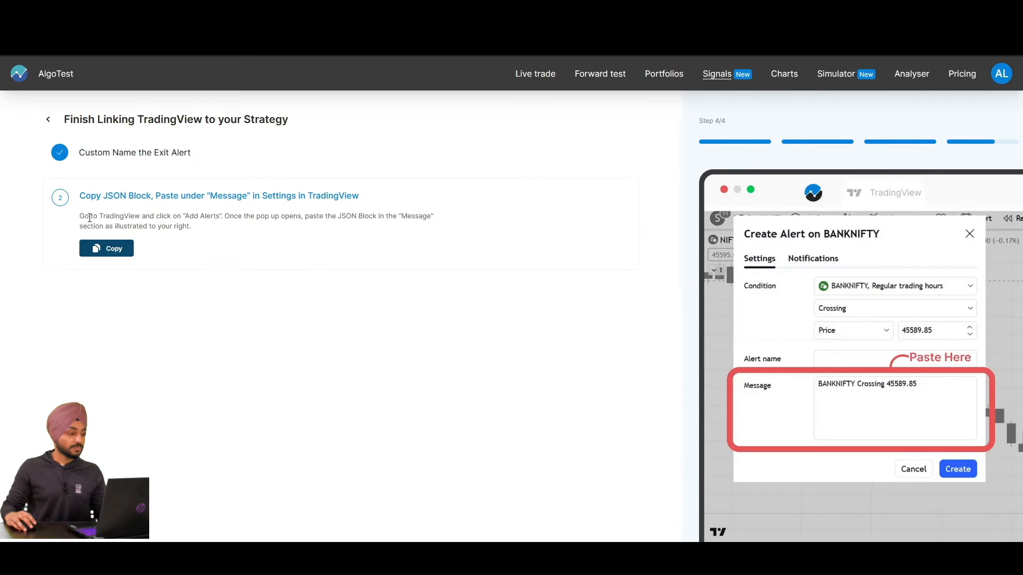
{"action": "left_click", "coordinate": [106, 248]}
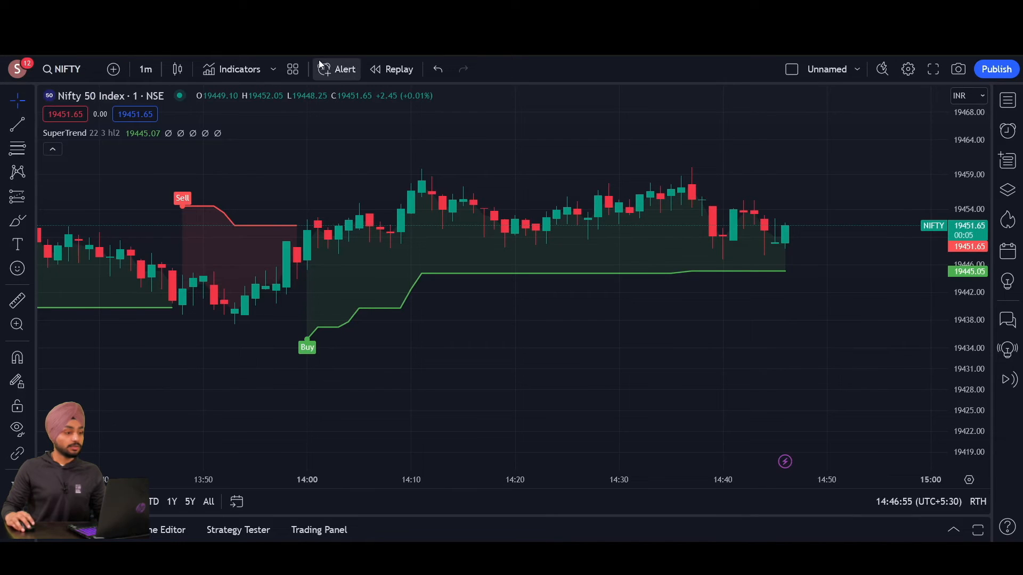
- In TradingView, start a new NIFTY alert with SuperTrend (22, 3, hl2) Buy as the condition and Once Per Bar Close as the trigger
{"action": "left_click", "coordinate": [342, 69]}
{"action": "left_click", "coordinate": [521, 160]}
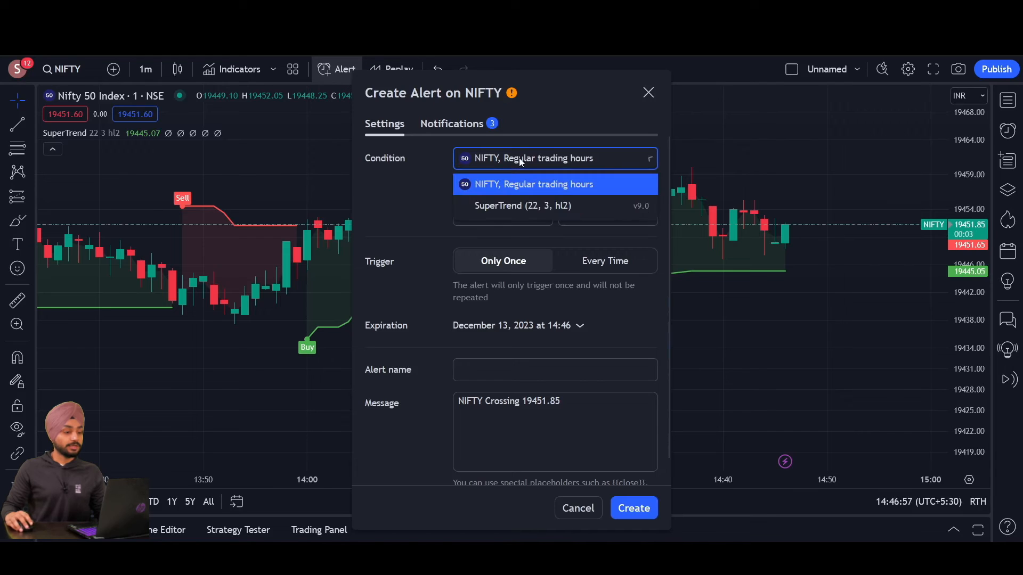
{"action": "left_click", "coordinate": [521, 201]}
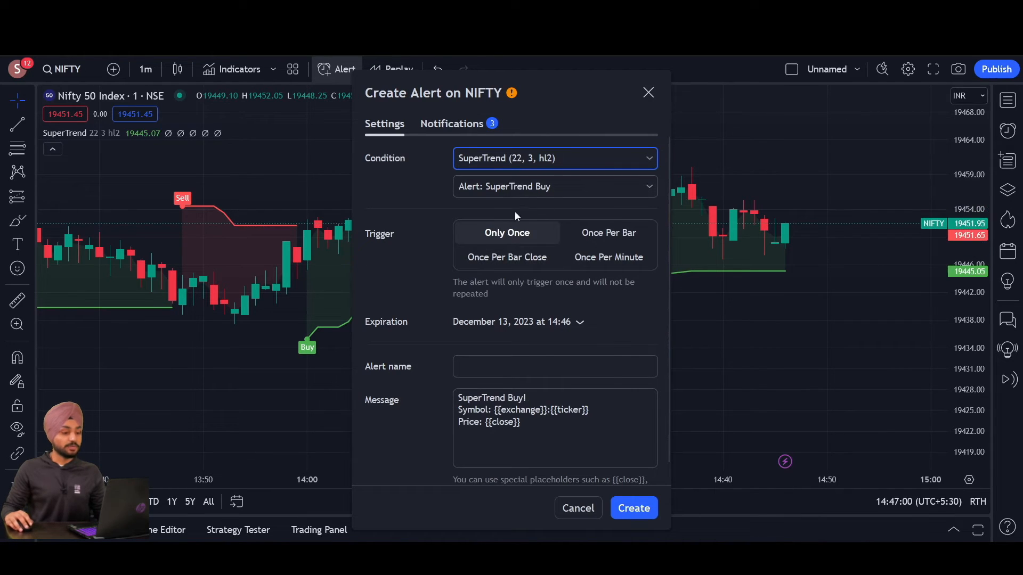
{"action": "left_click", "coordinate": [519, 260]}
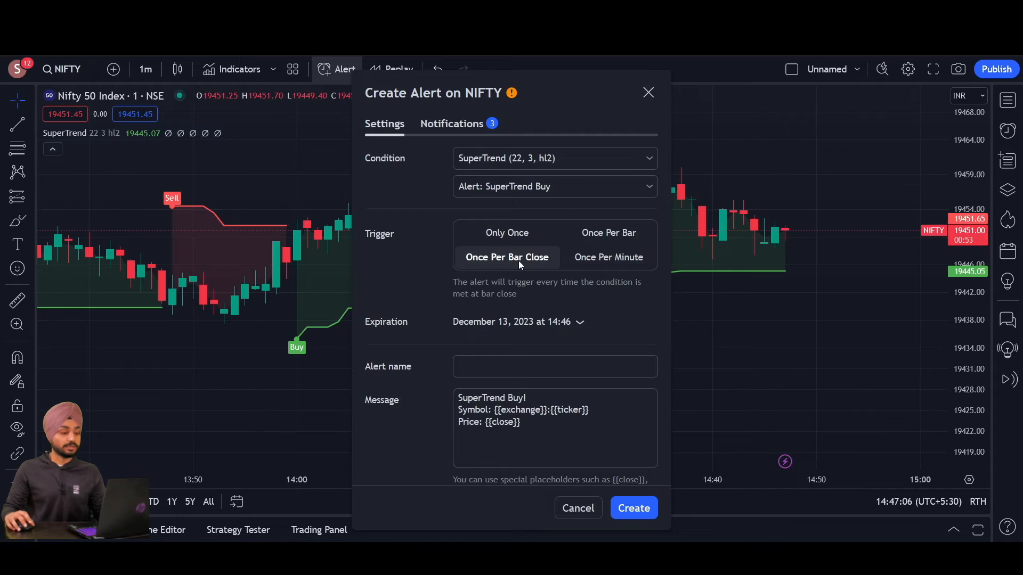
- Name the alert PE_SELL and replace its message with the copied exit JSON block containing the access token
{"action": "left_click", "coordinate": [514, 369]}
{"action": "type", "text": "PE"}
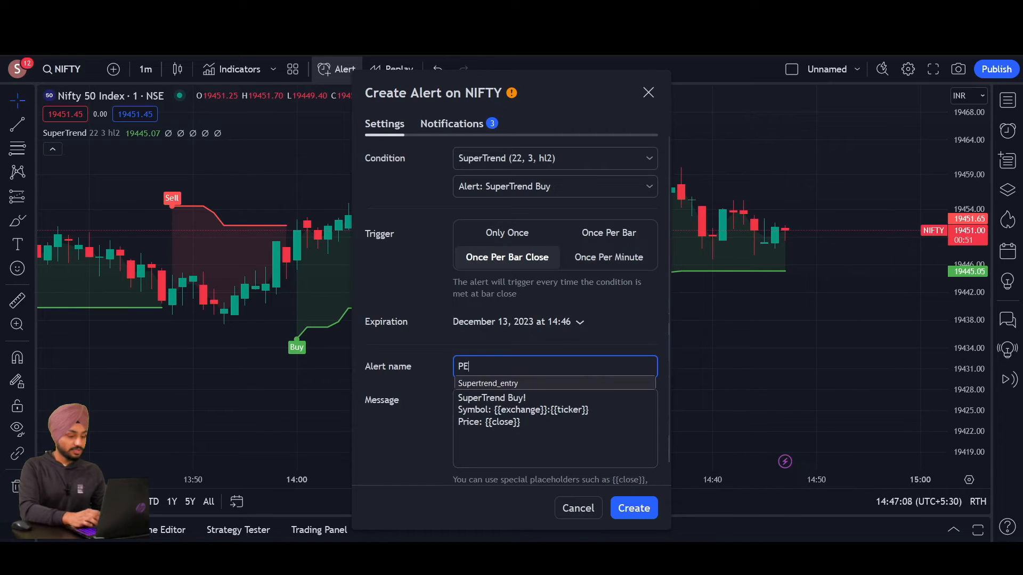
{"action": "type", "text": "_SELL"}
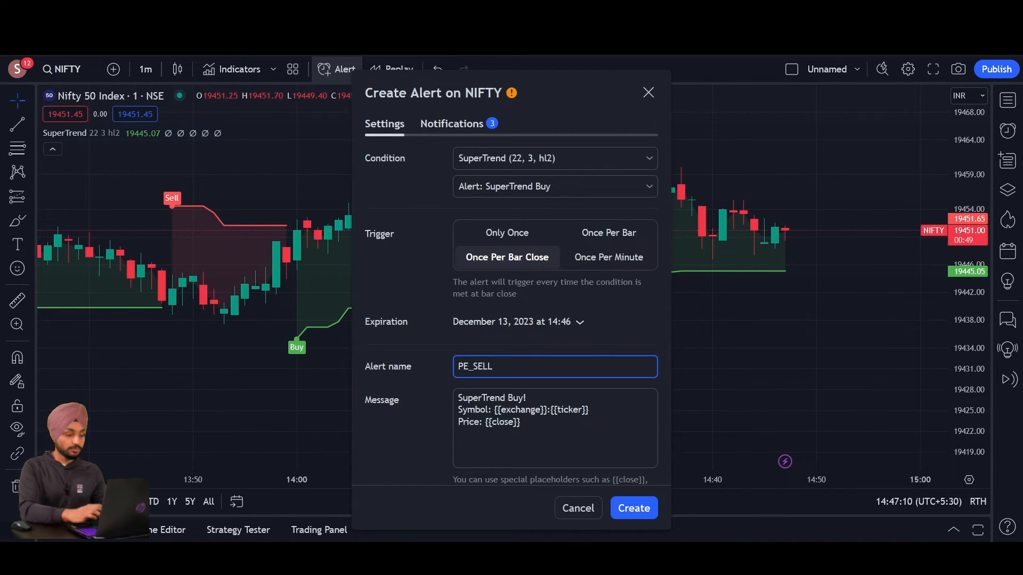
{"action": "left_click_drag", "start_coordinate": [537, 436], "coordinate": [436, 400]}
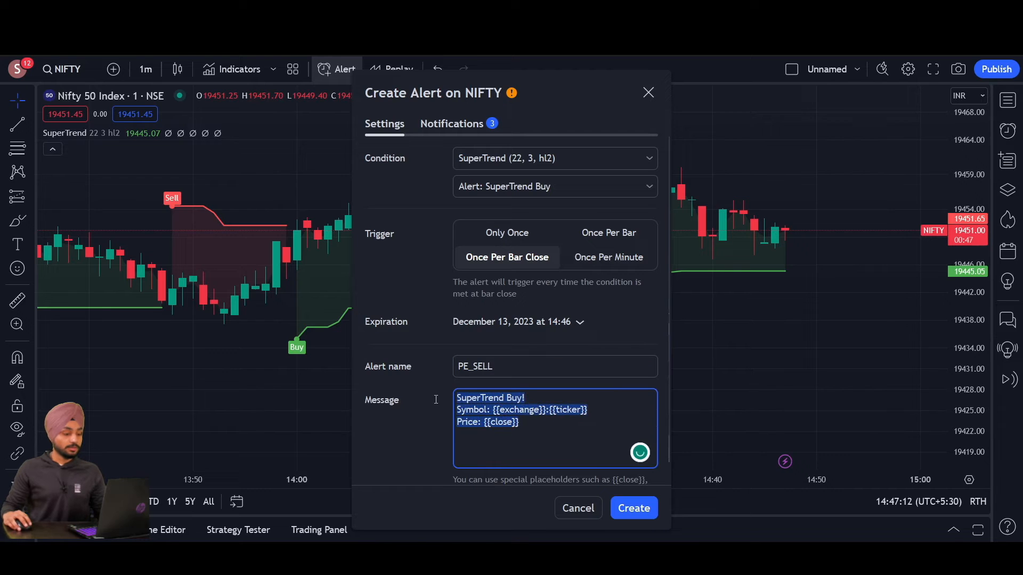
{"action": "key", "text": "ctrl+v"}
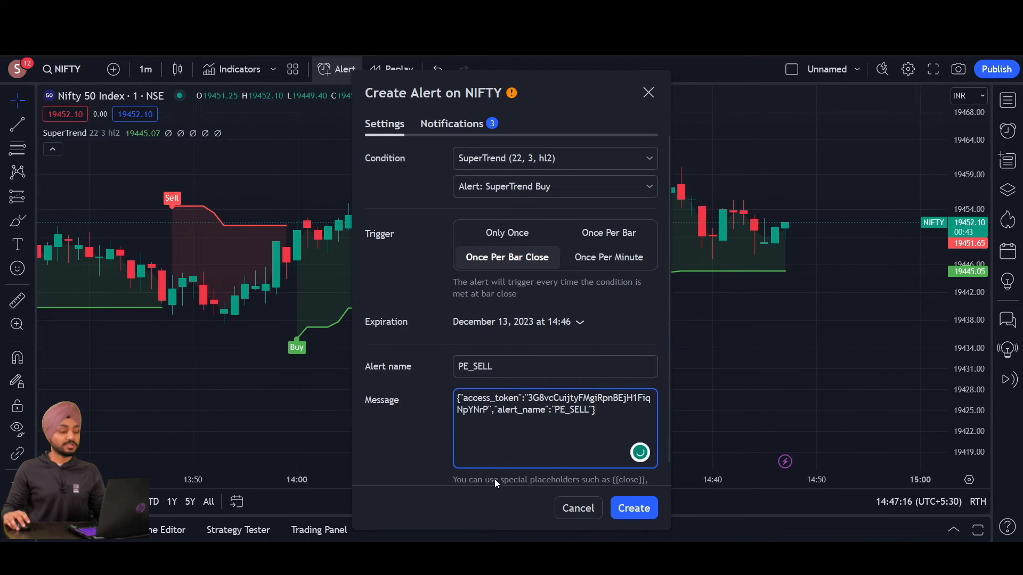
- Copy the exit webhook URL from AlgoTest, set it as the PE_SELL alert's webhook in TradingView, and create the alert
{"action": "left_click", "coordinate": [447, 130]}
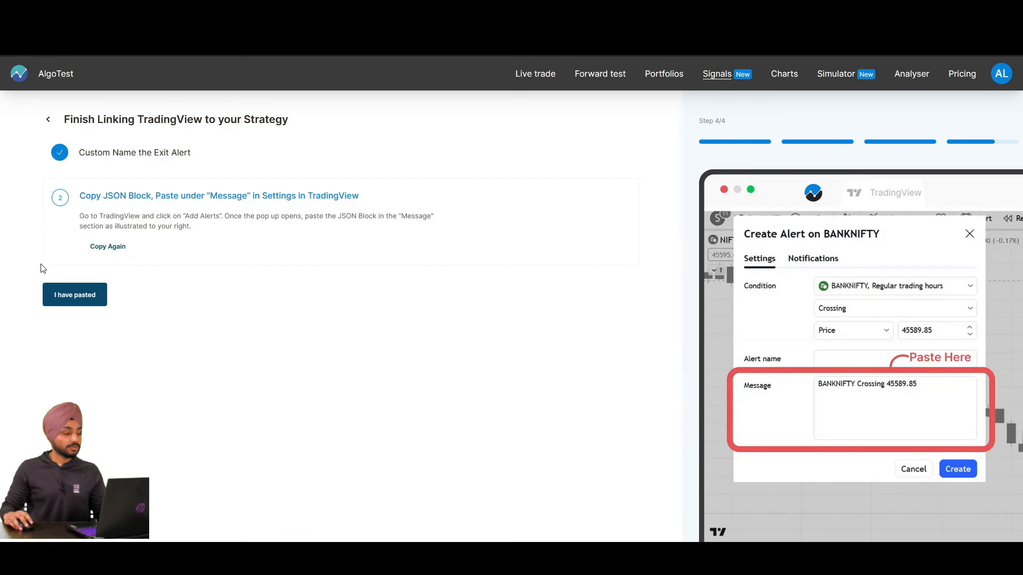
{"action": "left_click", "coordinate": [74, 294]}
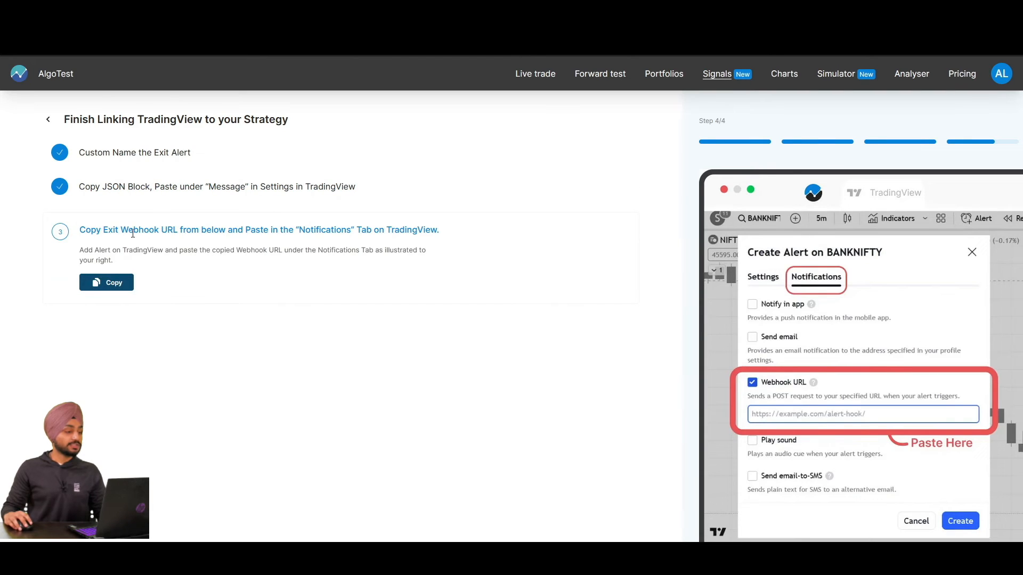
{"action": "left_click", "coordinate": [114, 282]}
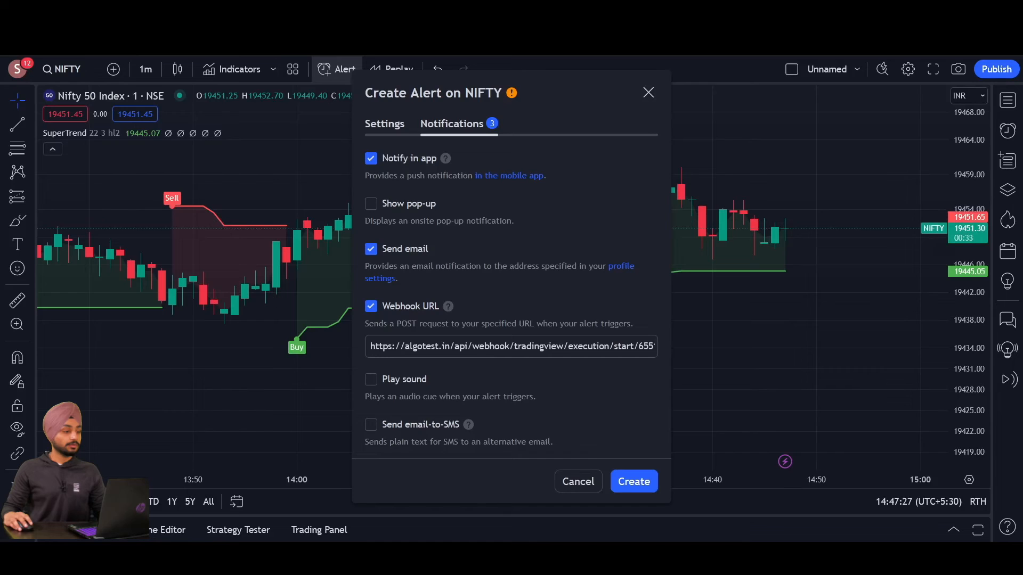
{"action": "left_click", "coordinate": [508, 350]}
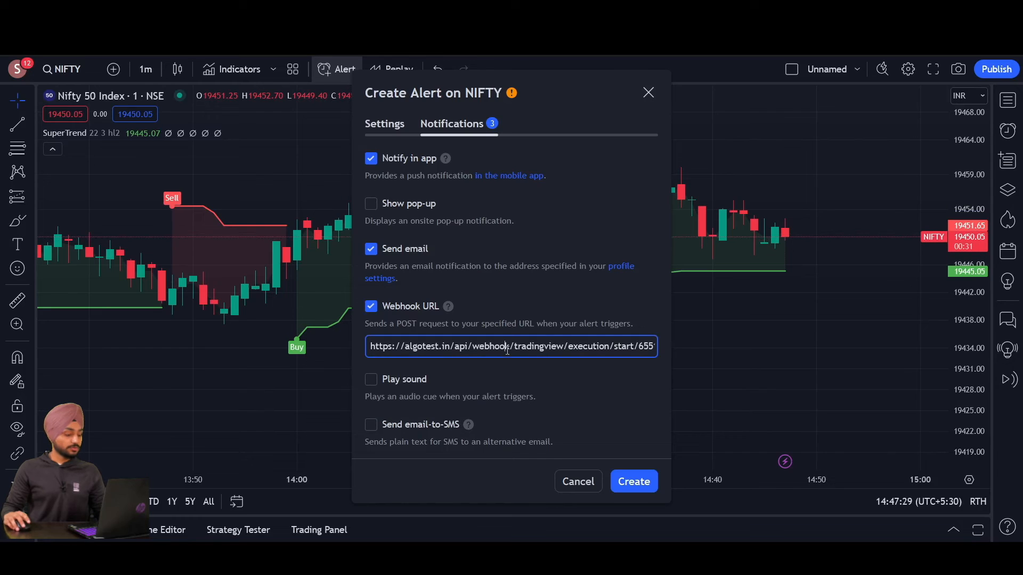
{"action": "key", "text": "ctrl+a"}
{"action": "key", "text": "ctrl+v"}
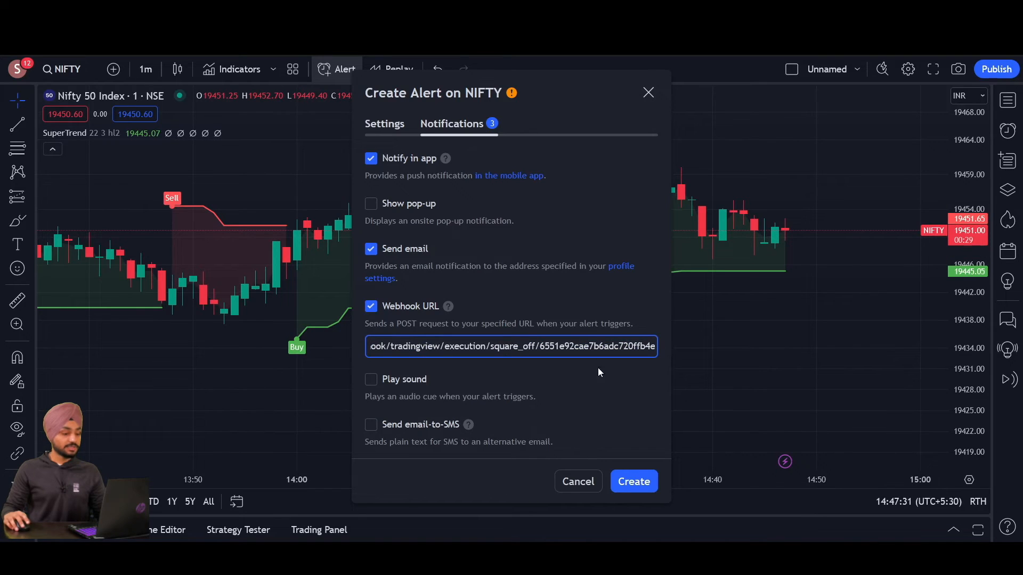
{"action": "left_click", "coordinate": [634, 482]}
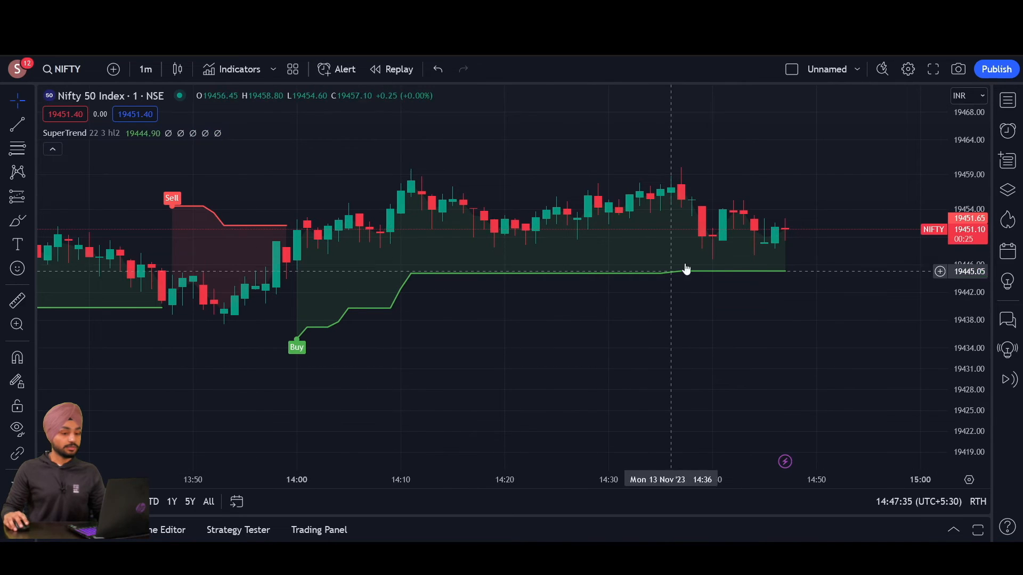
- In AlgoTest, limit ST_PUT to a maximum of 1 signal entry and start it listening for alerts
{"action": "left_click", "coordinate": [128, 13]}
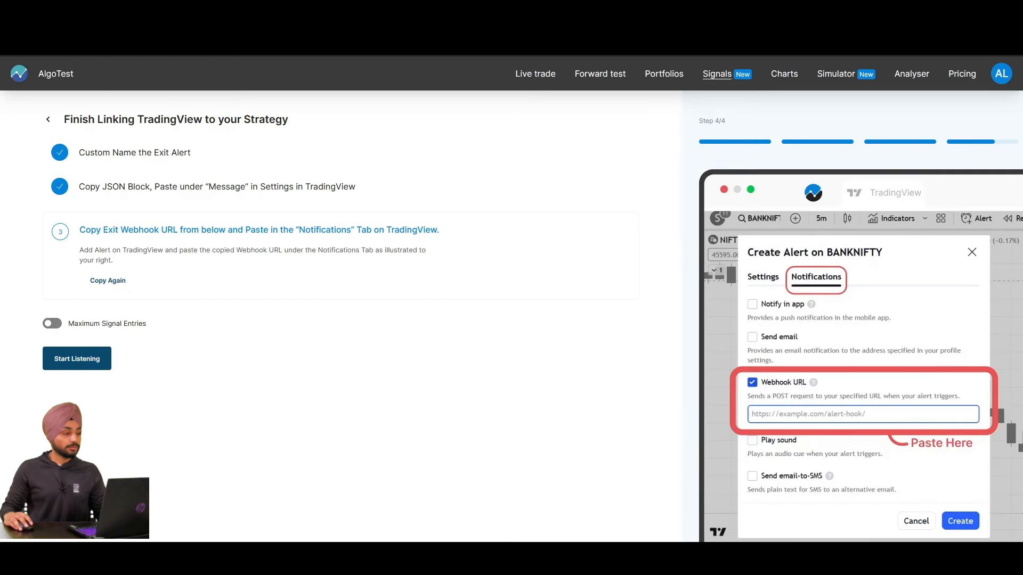
{"action": "left_click", "coordinate": [53, 326]}
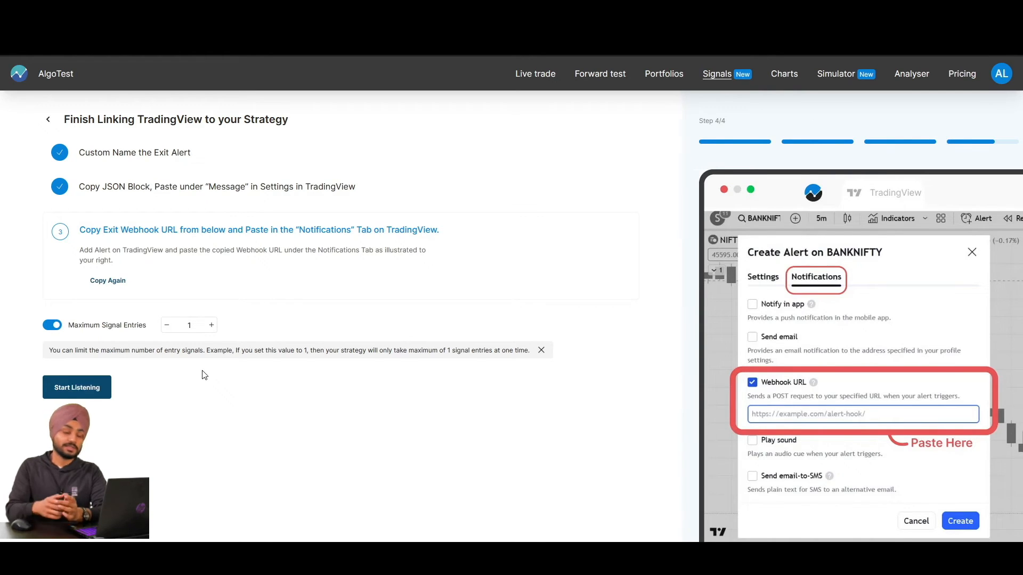
{"action": "left_click", "coordinate": [53, 388]}
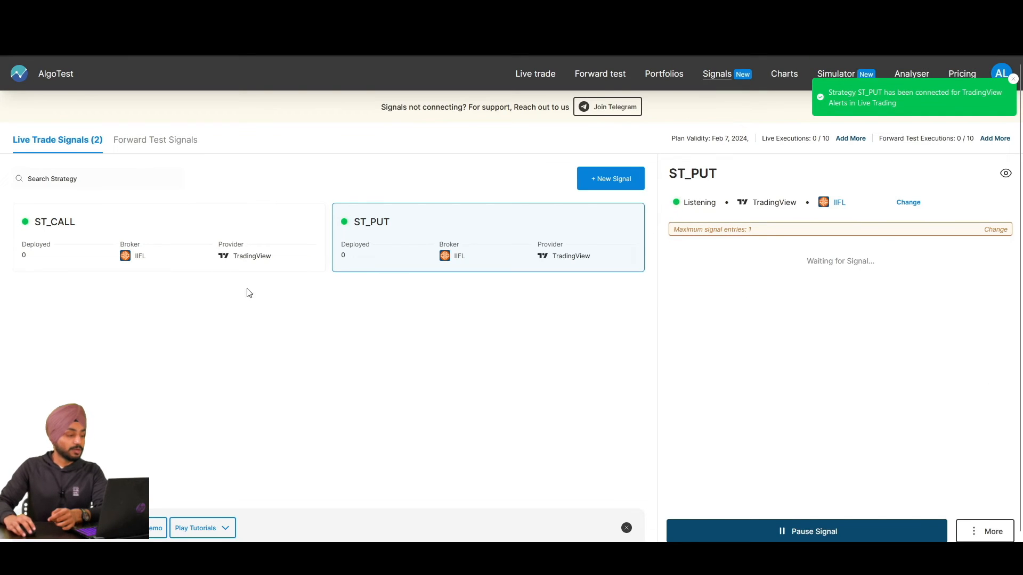
- Compare the ST_CALL and ST_PUT live trade signals, checking each one's listening status, broker and maximum signal entries
{"action": "left_click", "coordinate": [134, 226]}
{"action": "left_click", "coordinate": [406, 252]}
{"action": "left_click", "coordinate": [206, 250]}
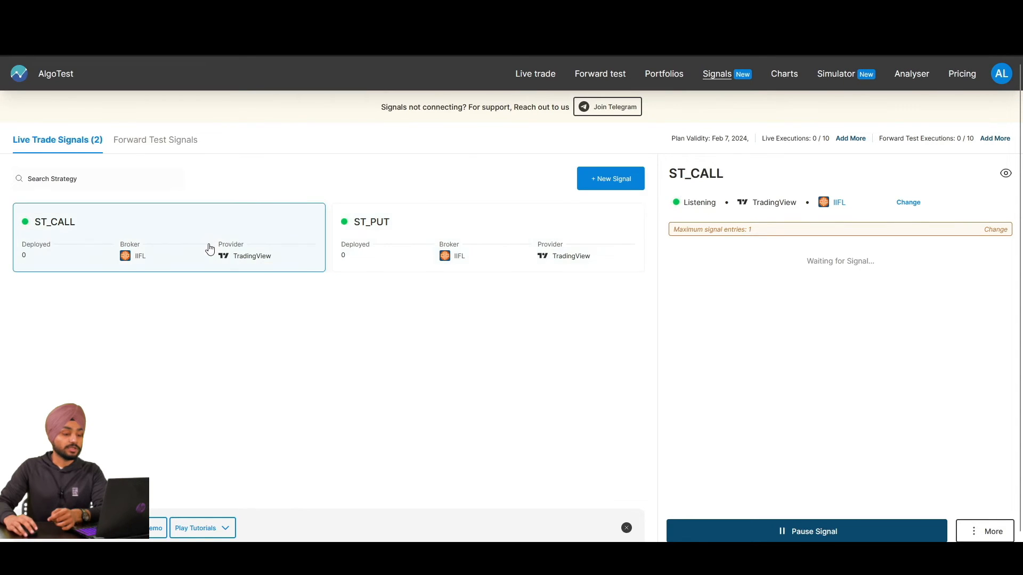
{"action": "left_click", "coordinate": [434, 257]}
{"action": "left_click", "coordinate": [259, 254]}
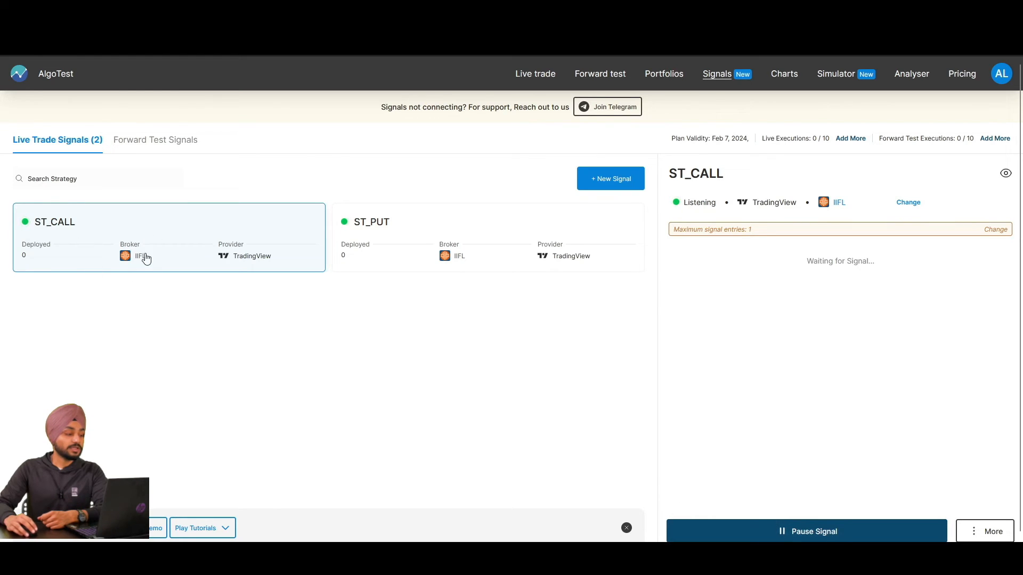
- Pause the ST_CALL signal and start it listening again
{"action": "left_click", "coordinate": [810, 534]}
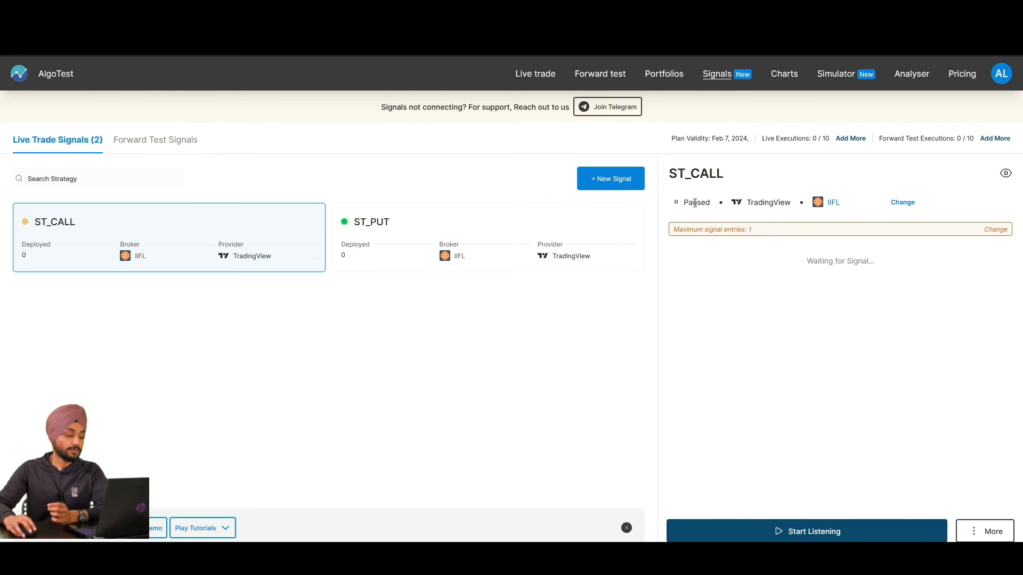
{"action": "left_click", "coordinate": [808, 531]}
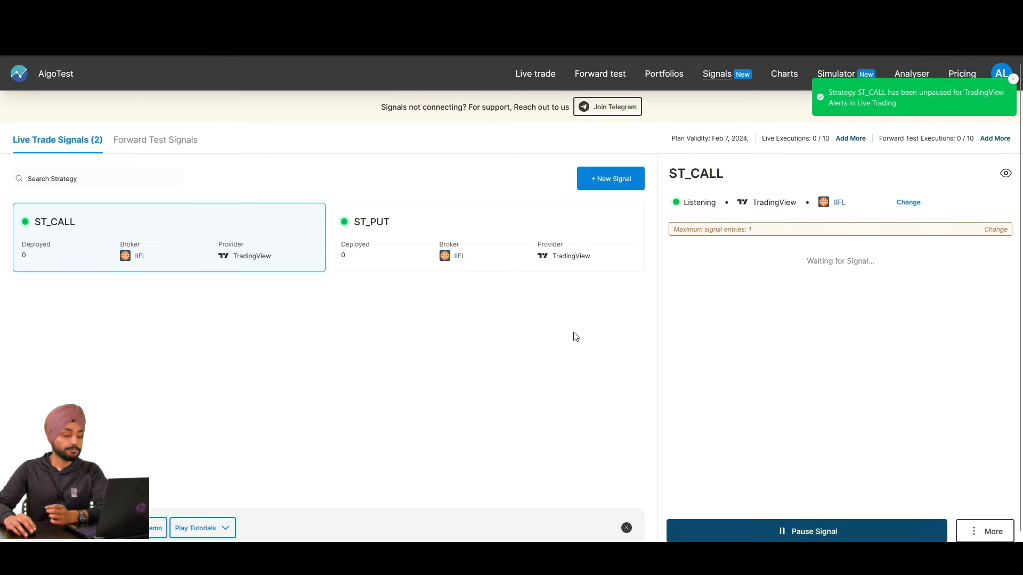
- Select the ST_PUT signal, then open the alerts list in TradingView to check the CE and PE alerts
{"action": "left_click", "coordinate": [467, 240]}
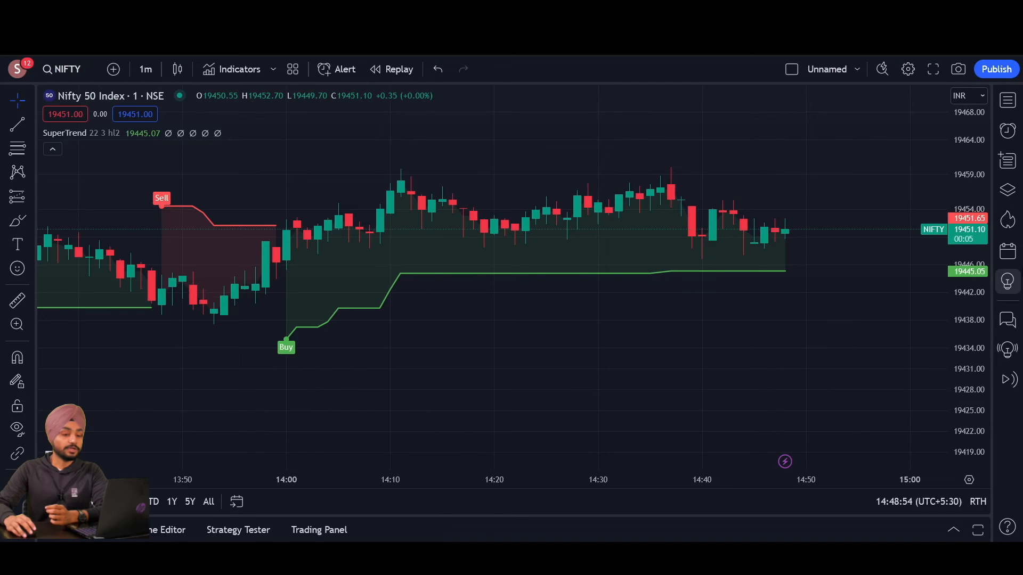
{"action": "left_click", "coordinate": [1007, 131]}
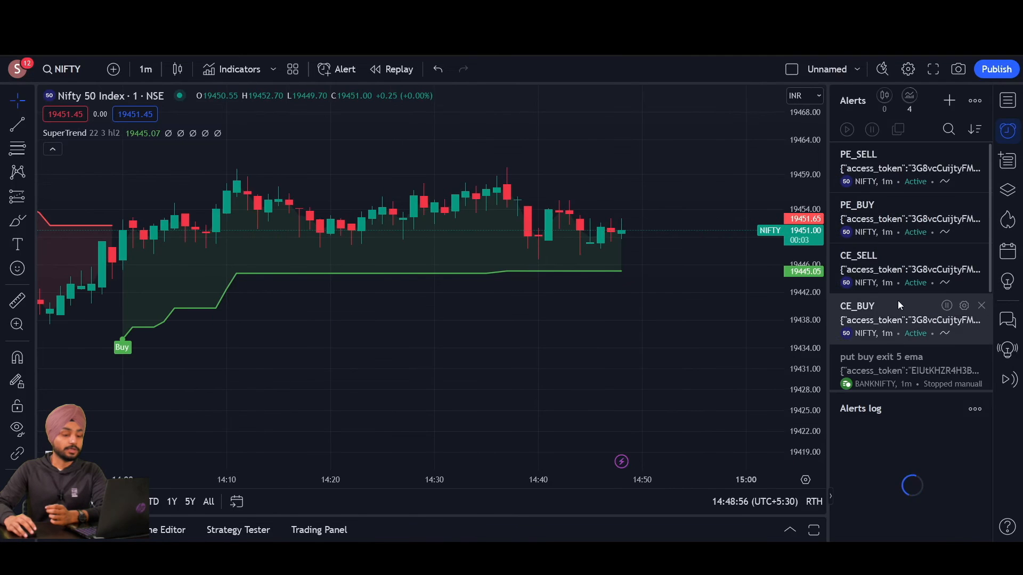
- Examine the PE_SELL, PE_BUY, CE_SELL and CE_BUY alerts' messages and statuses, and close the alerts list
{"action": "mouse_move", "coordinate": [874, 221]}
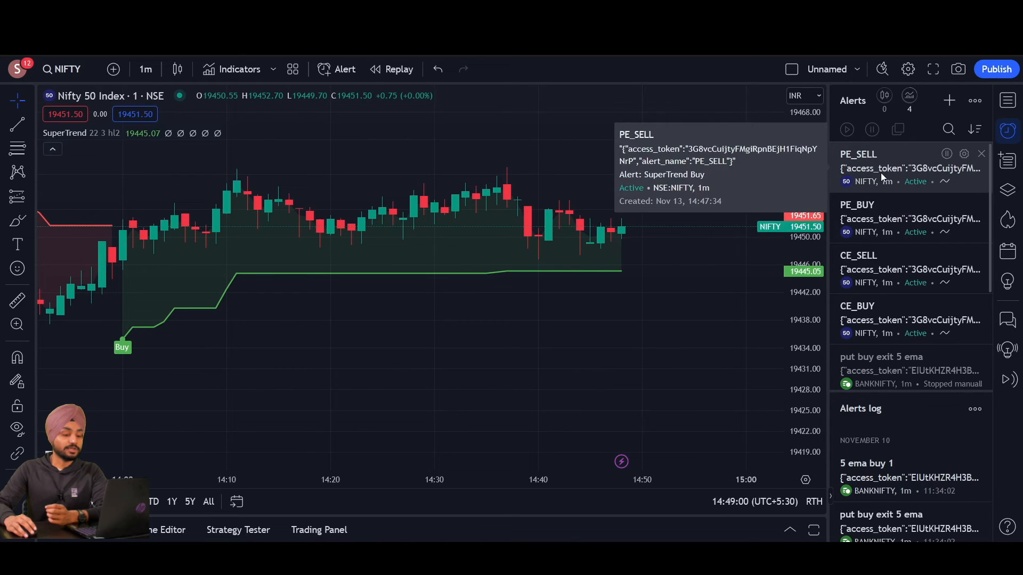
{"action": "mouse_move", "coordinate": [882, 322]}
{"action": "mouse_move", "coordinate": [882, 285]}
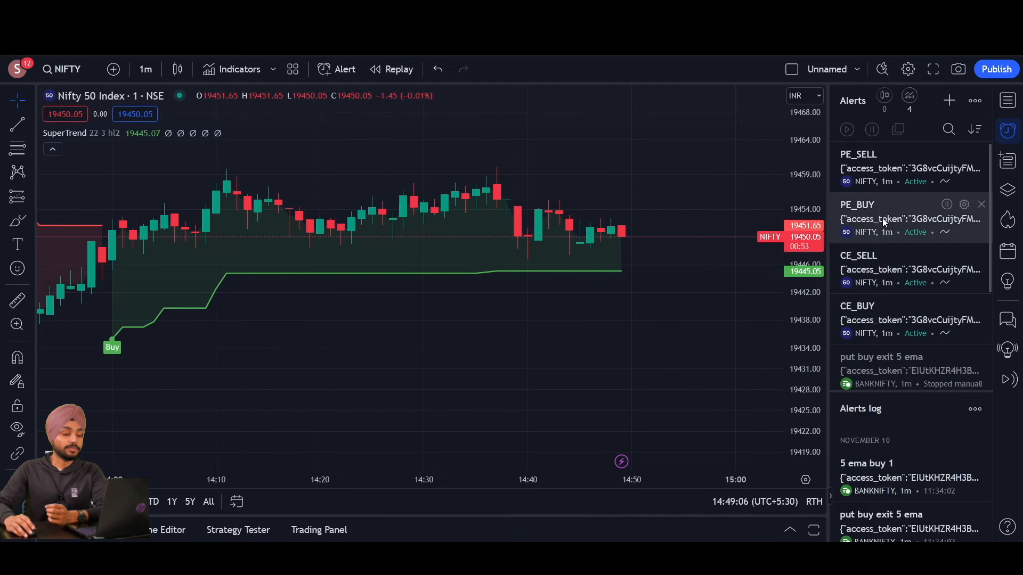
{"action": "left_click", "coordinate": [1016, 132]}
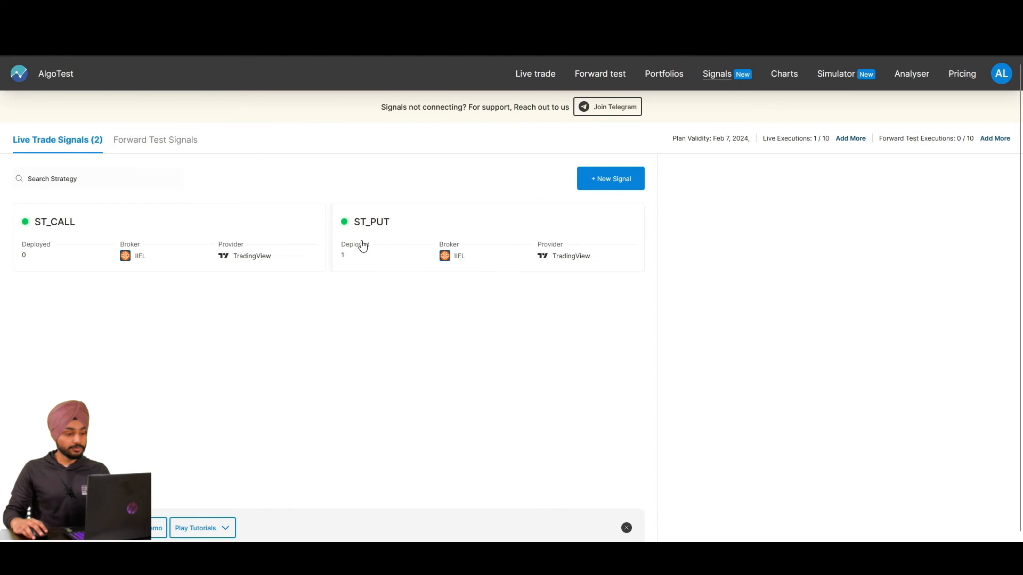
- In AlgoTest, select the ST_PUT signal and check its deployed strategy's MTM and status
{"action": "left_click", "coordinate": [357, 264]}
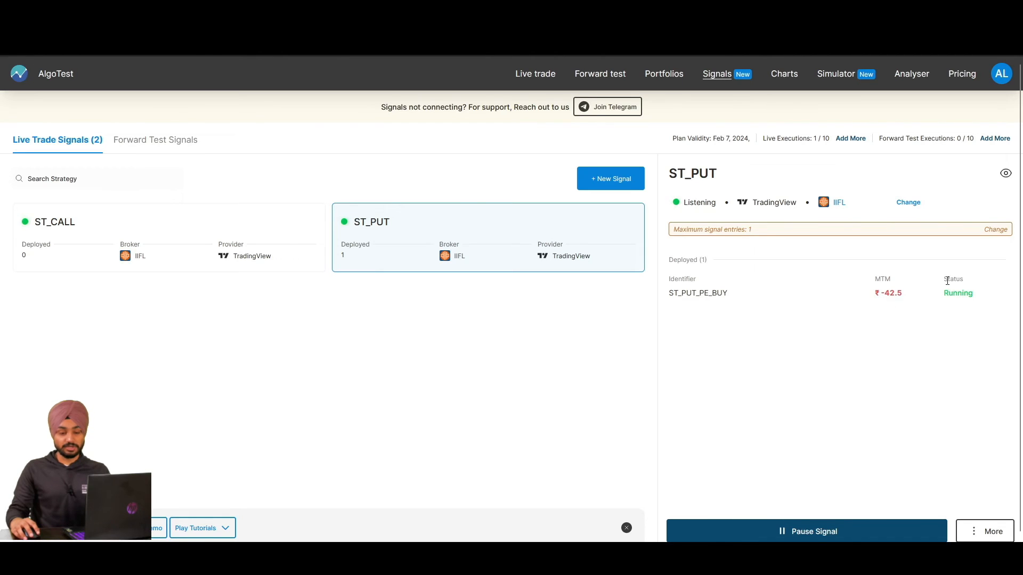
{"action": "left_click_drag", "start_coordinate": [947, 281], "coordinate": [978, 316]}
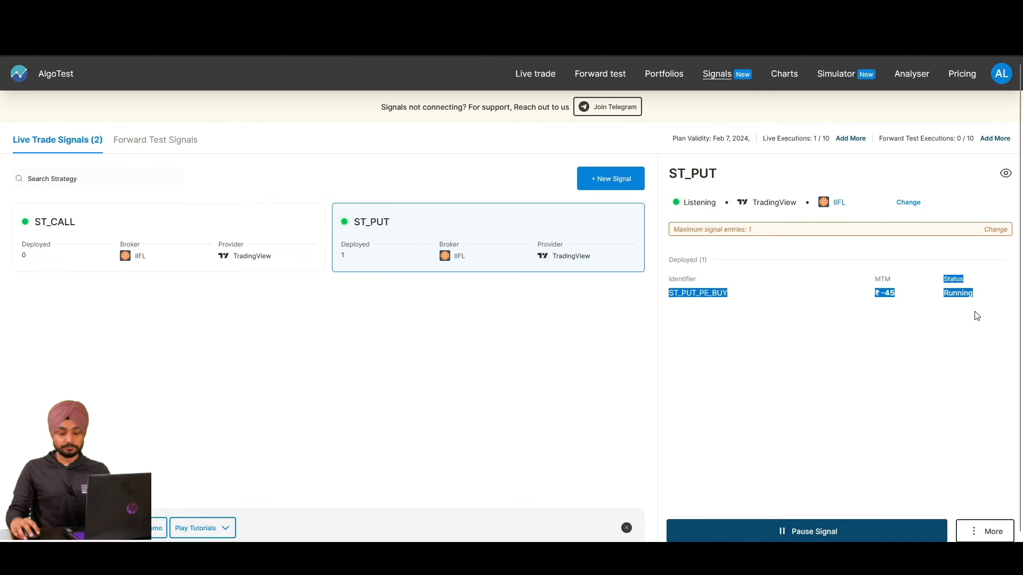
{"action": "left_click", "coordinate": [972, 307]}
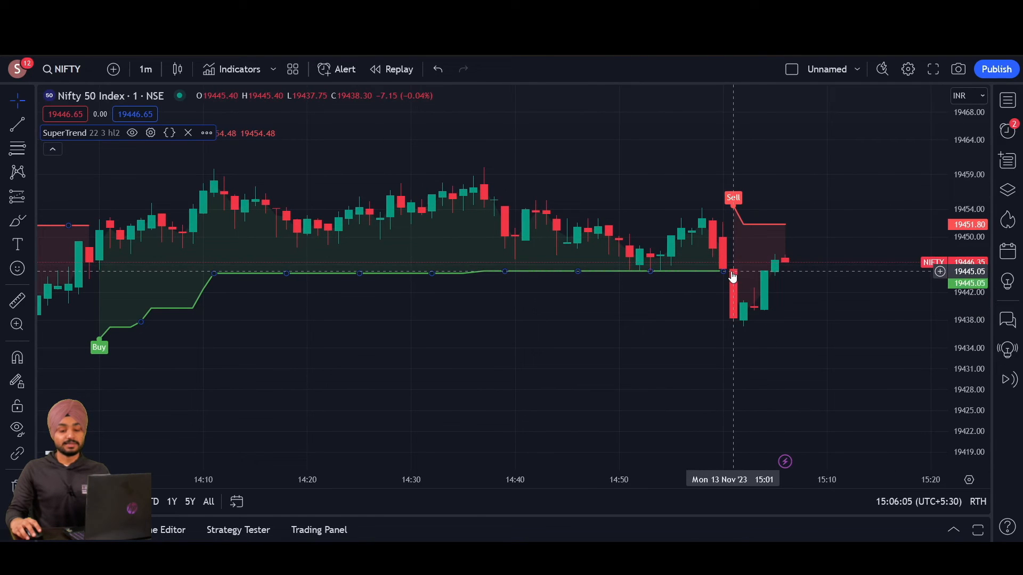
- In TradingView, reopen the alerts list, enlarge the alerts log and check the latest PE_BUY and CE_SELL entries
{"action": "left_click", "coordinate": [1008, 130]}
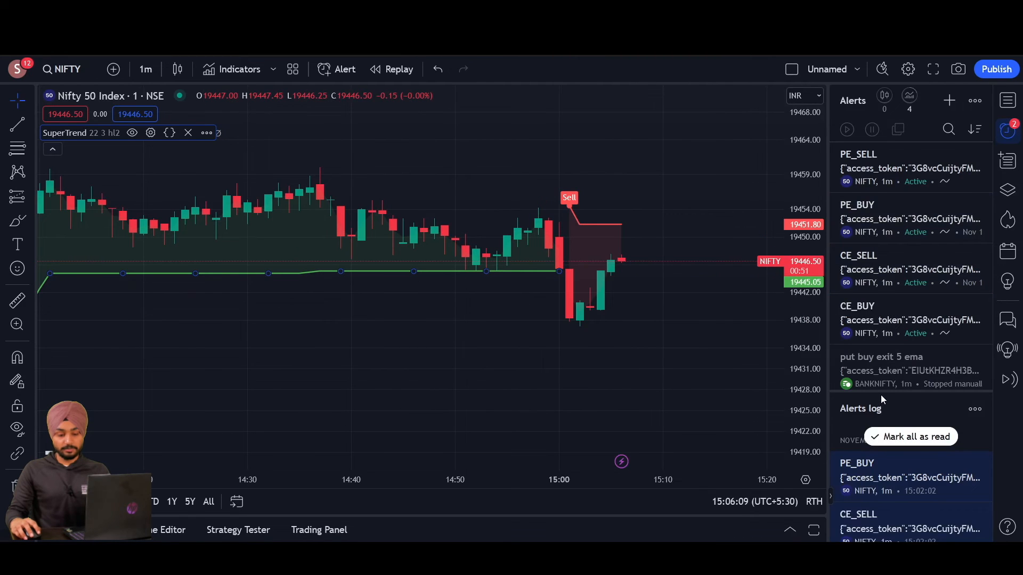
{"action": "left_click_drag", "start_coordinate": [883, 392], "coordinate": [882, 370]}
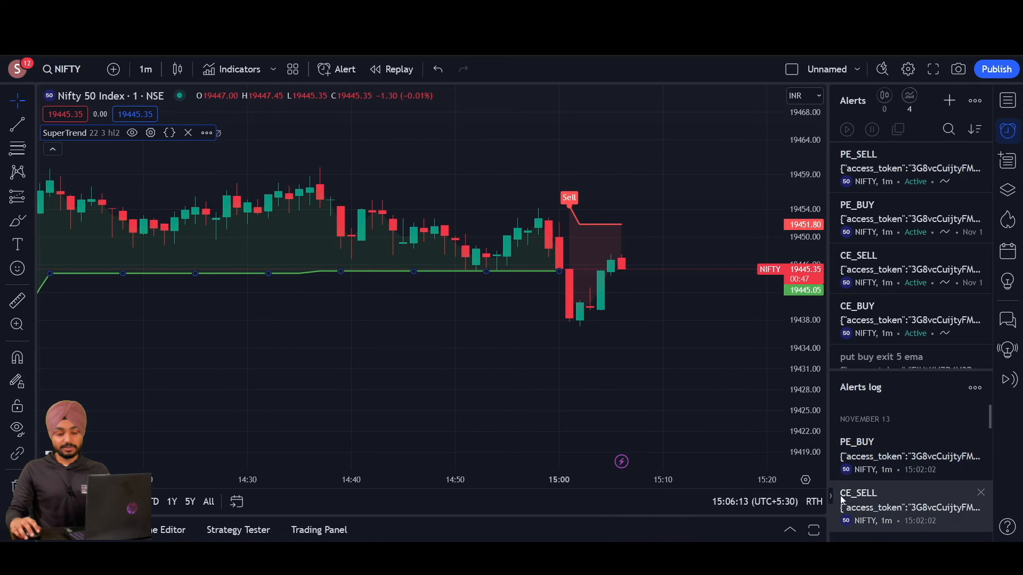
{"action": "mouse_move", "coordinate": [873, 457]}
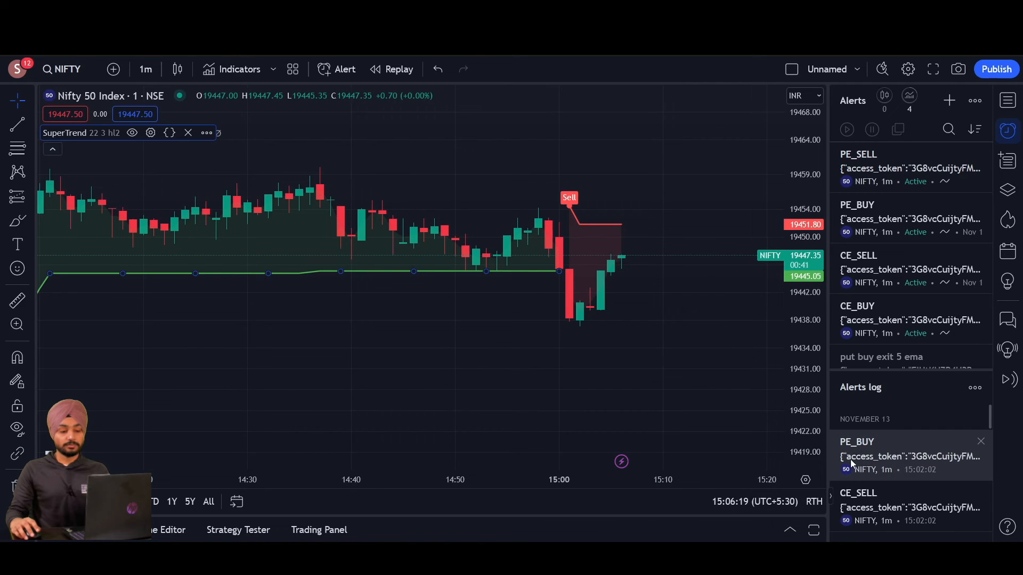
{"action": "mouse_move", "coordinate": [844, 500]}
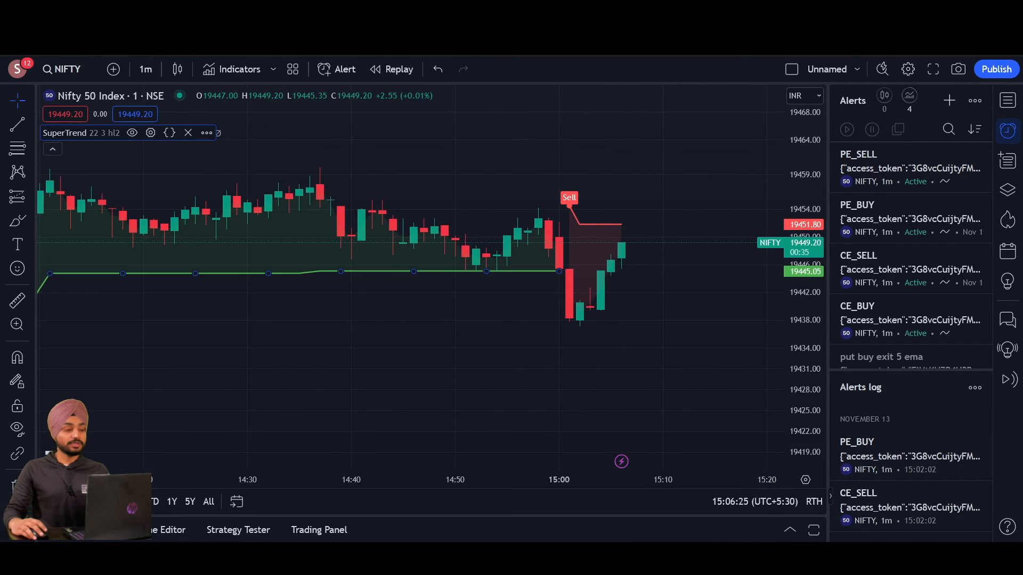
- Switch to AlgoTest and select the ST_CALL signal to check its deployment status
{"action": "left_click", "coordinate": [277, 12]}
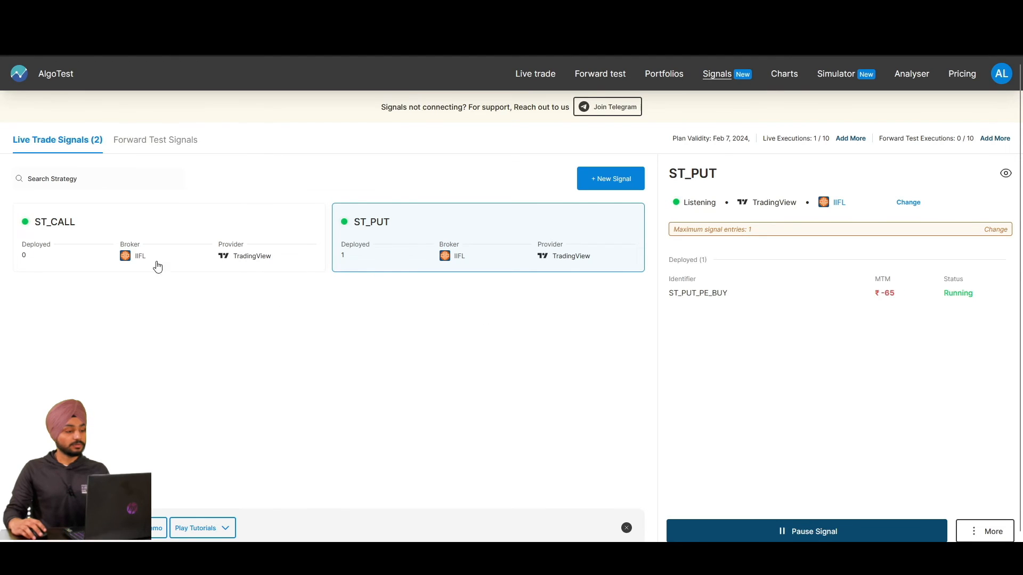
{"action": "left_click", "coordinate": [153, 230]}
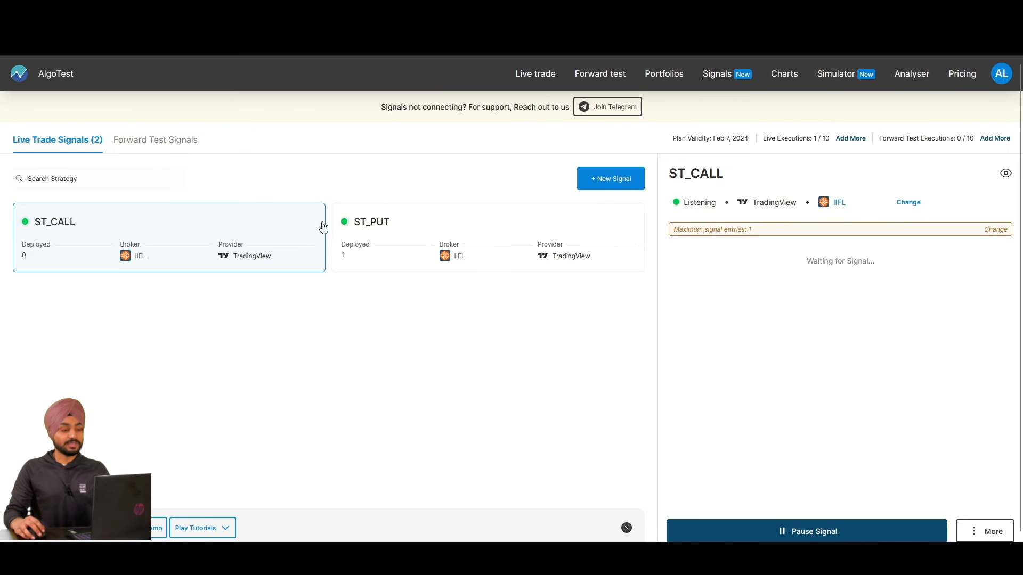
- Go to the AlgoTest home page, return to Signals and start a new TradingView signal with Live Deployment
{"action": "left_click", "coordinate": [50, 76]}
{"action": "left_click", "coordinate": [668, 202]}
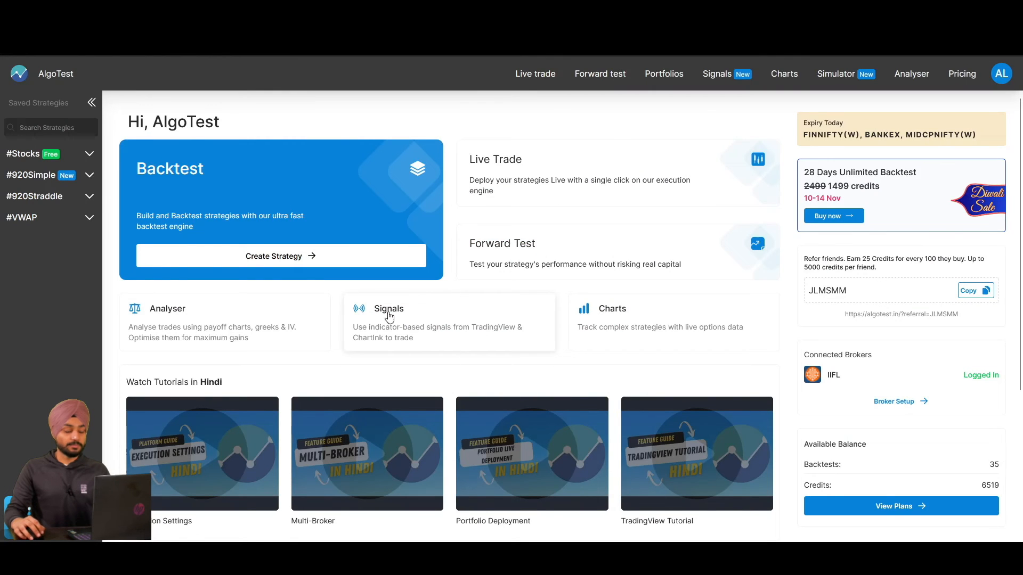
{"action": "left_click", "coordinate": [724, 78]}
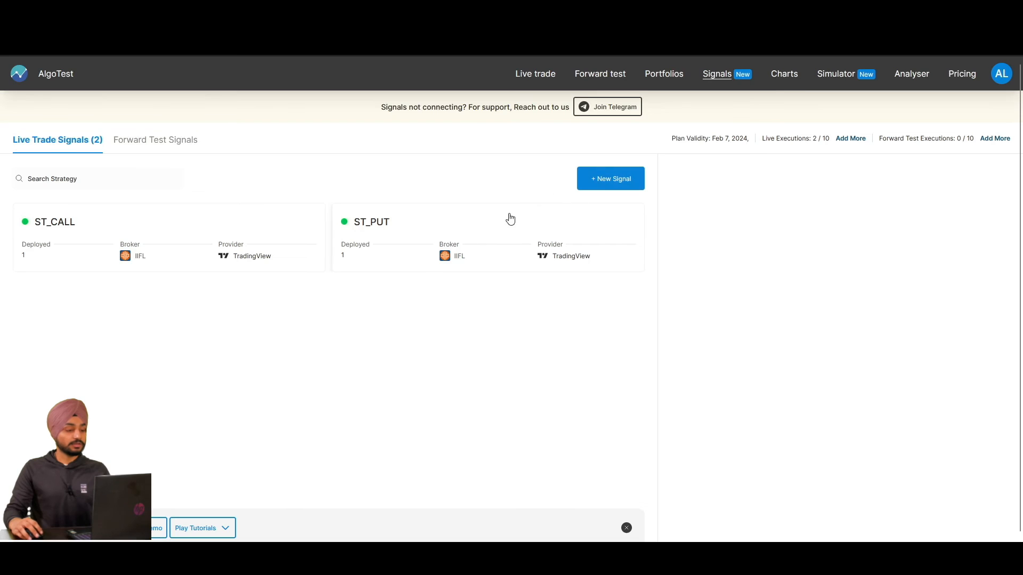
{"action": "left_click", "coordinate": [615, 183]}
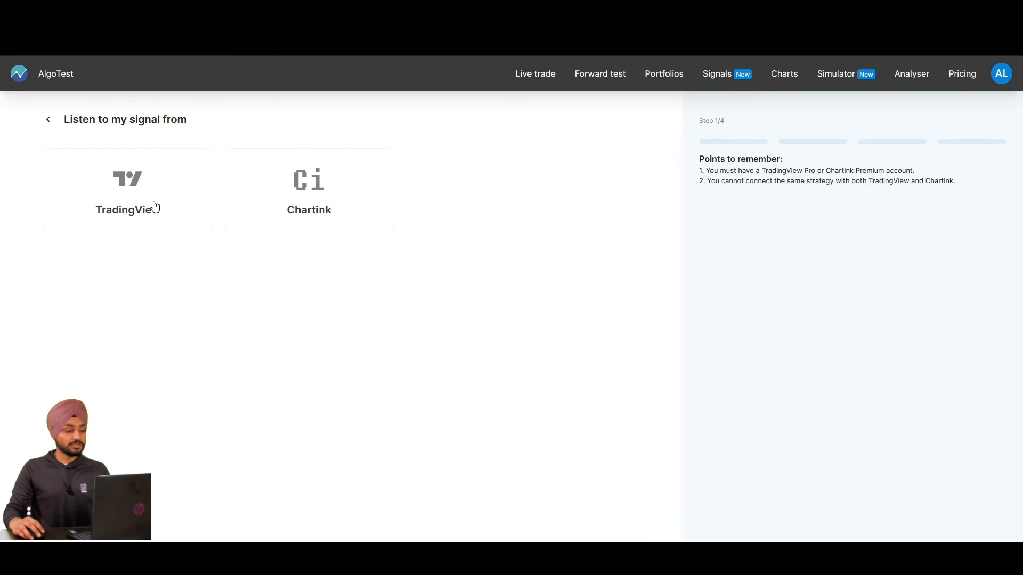
{"action": "left_click", "coordinate": [148, 185]}
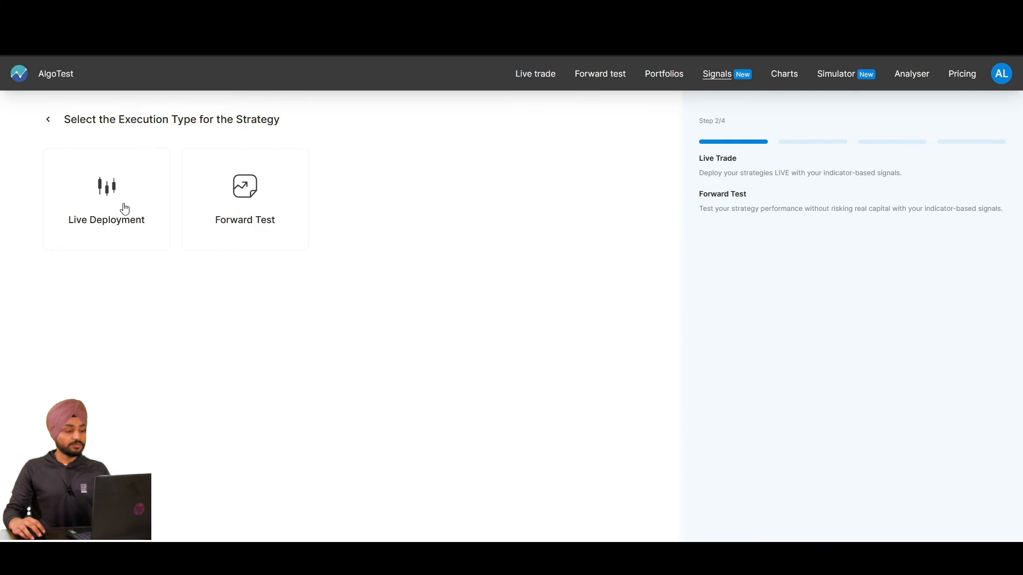
{"action": "left_click", "coordinate": [105, 211]}
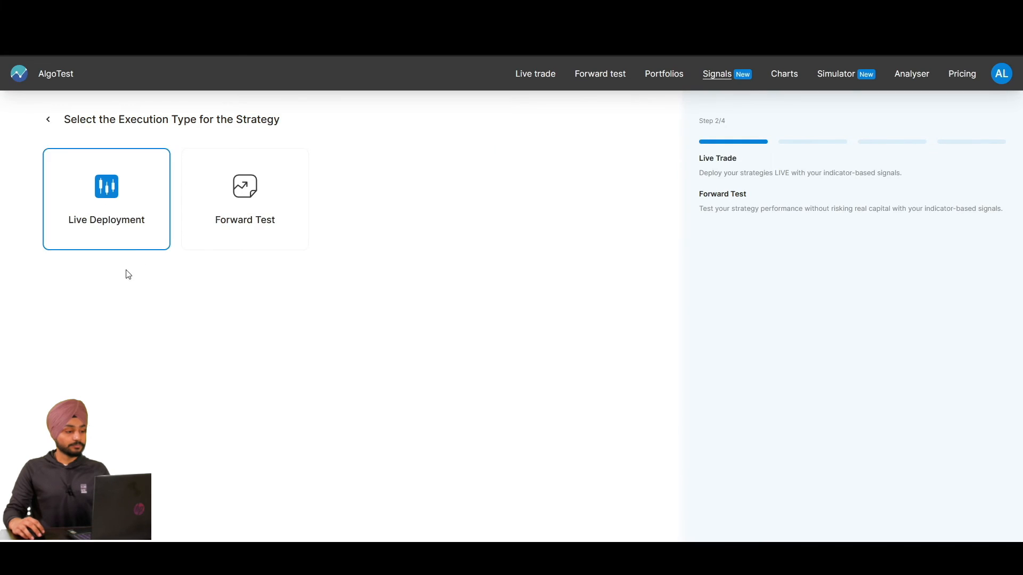
- Create a new Banknifty strategy in the advanced view and add a leg selling 1 lot of the weekly ATM call
{"action": "scroll", "coordinate": [194, 411], "scroll_direction": "down", "scroll_amount": 2}
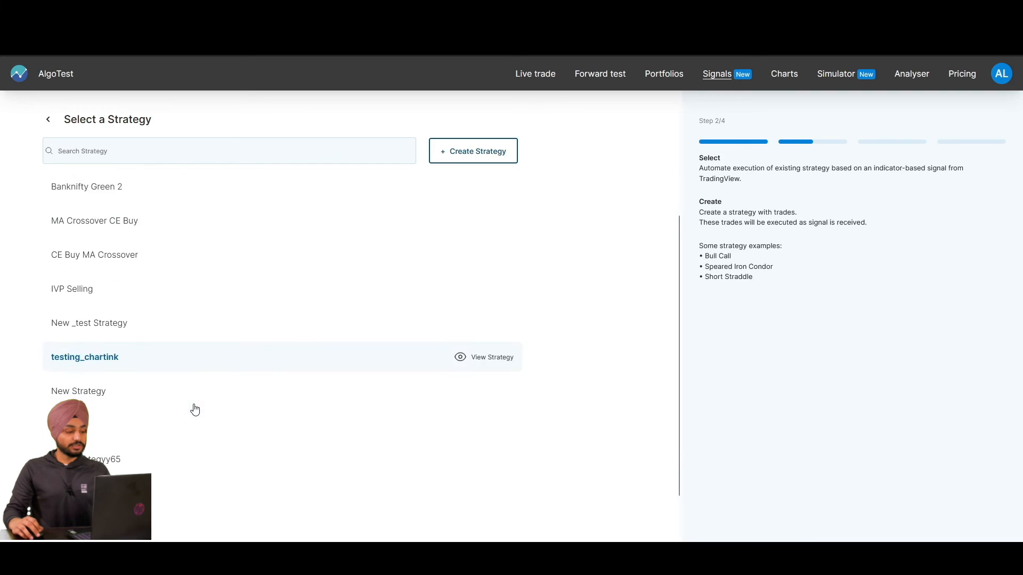
{"action": "scroll", "coordinate": [194, 433], "scroll_direction": "up", "scroll_amount": 2}
{"action": "scroll", "coordinate": [277, 279], "scroll_direction": "down", "scroll_amount": 2}
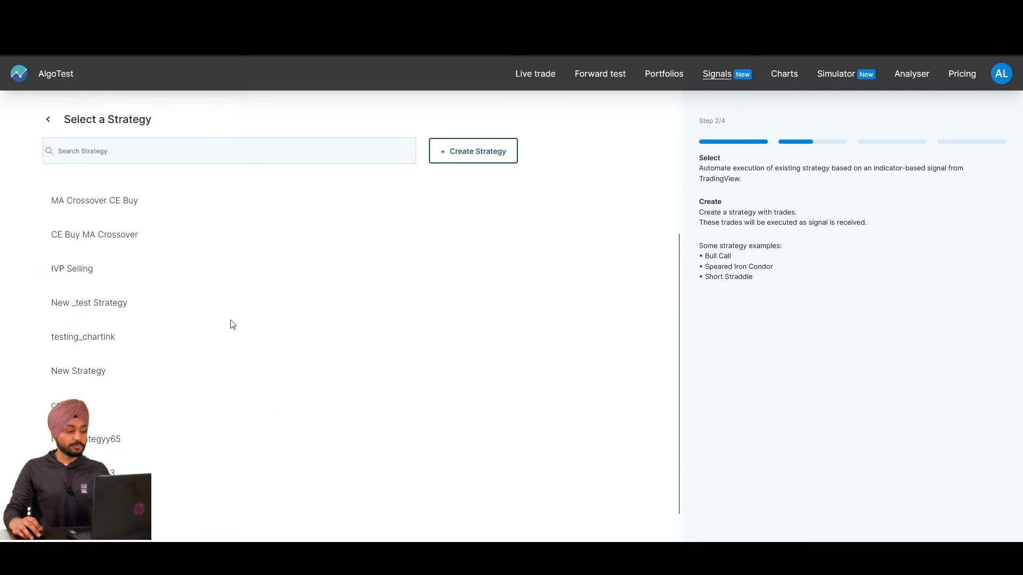
{"action": "scroll", "coordinate": [163, 463], "scroll_direction": "up", "scroll_amount": 1}
{"action": "scroll", "coordinate": [159, 457], "scroll_direction": "up", "scroll_amount": 1}
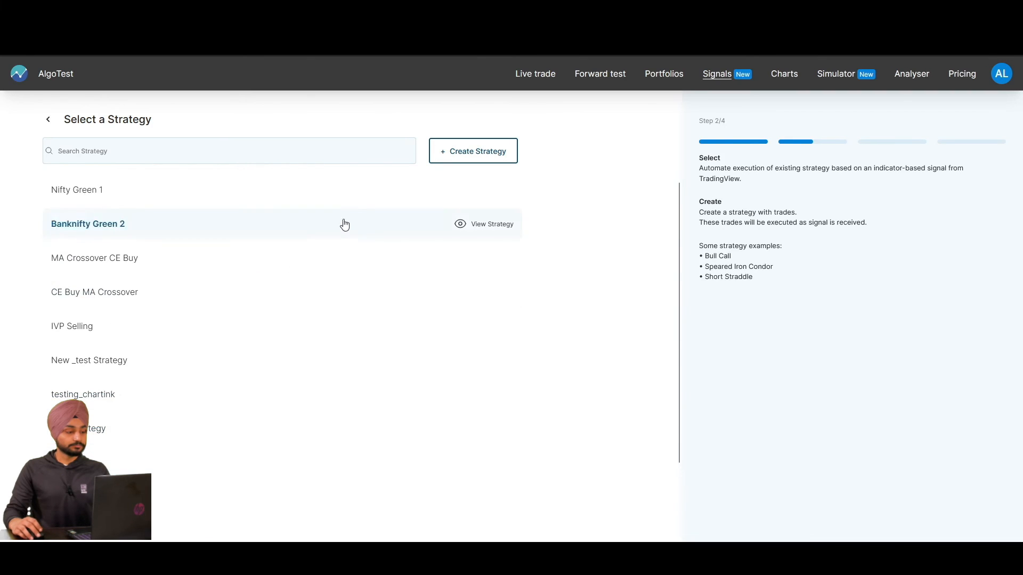
{"action": "left_click", "coordinate": [488, 154]}
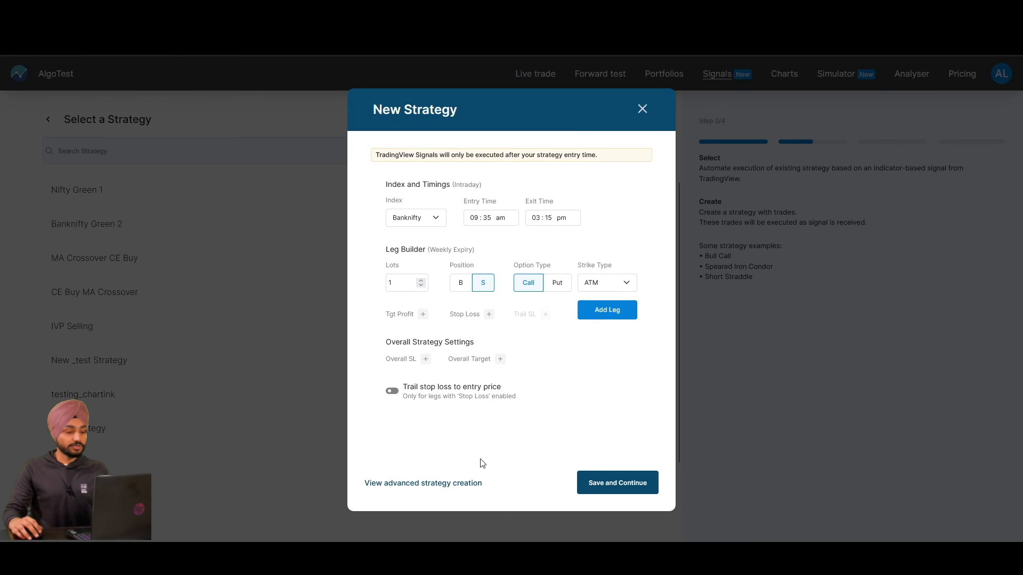
{"action": "left_click", "coordinate": [408, 485]}
{"action": "scroll", "coordinate": [646, 343], "scroll_direction": "down", "scroll_amount": 5}
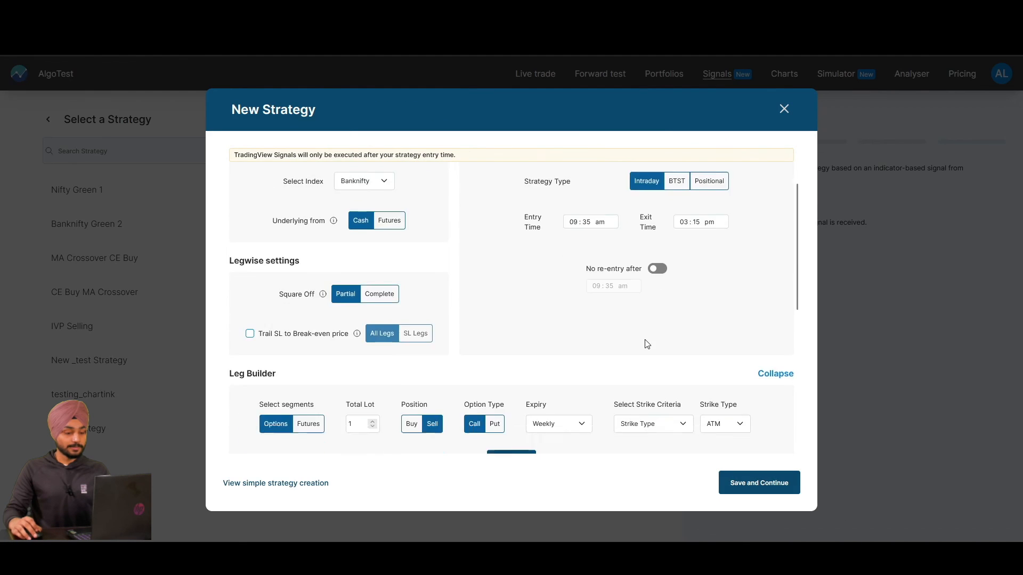
{"action": "left_click", "coordinate": [494, 235]}
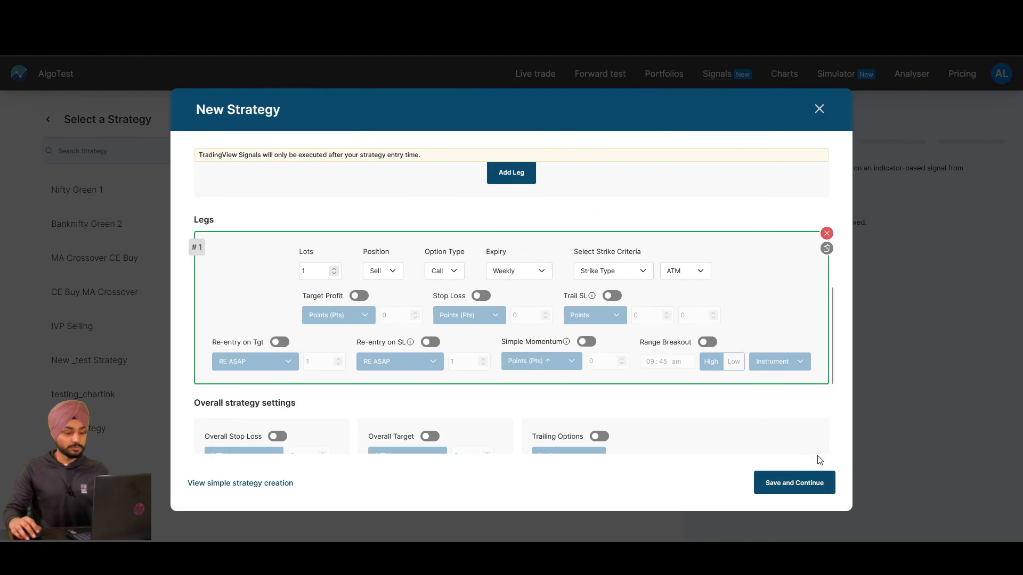
{"action": "scroll", "coordinate": [613, 330], "scroll_direction": "up", "scroll_amount": 5}
- Save the new strategy with 6 added to its name, and complete the signal's strategy selection and execution setup
{"action": "left_click", "coordinate": [798, 490]}
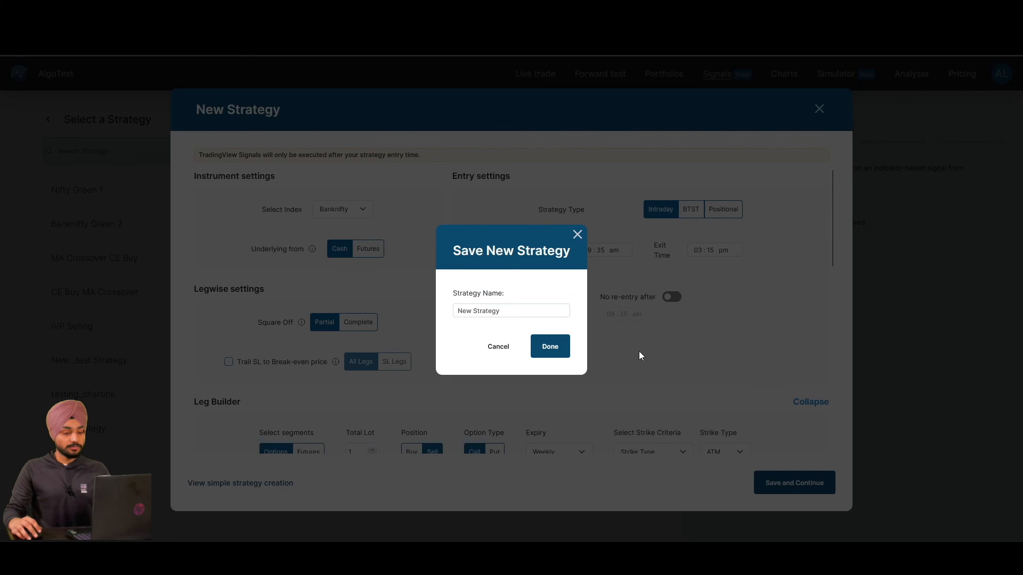
{"action": "left_click", "coordinate": [549, 346]}
{"action": "left_click", "coordinate": [506, 311]}
{"action": "type", "text": "6"}
{"action": "left_click", "coordinate": [550, 349]}
{"action": "scroll", "coordinate": [618, 321], "scroll_direction": "down", "scroll_amount": 1}
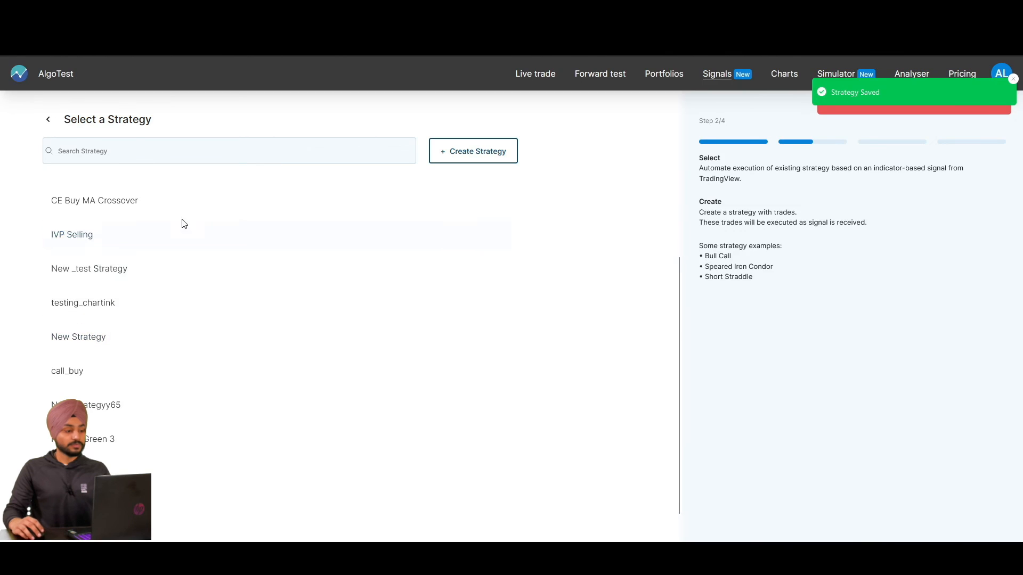
{"action": "left_click", "coordinate": [137, 386]}
- Name the entry alert "sd", and copy its JSON block and entry webhook URL
{"action": "left_click", "coordinate": [148, 189]}
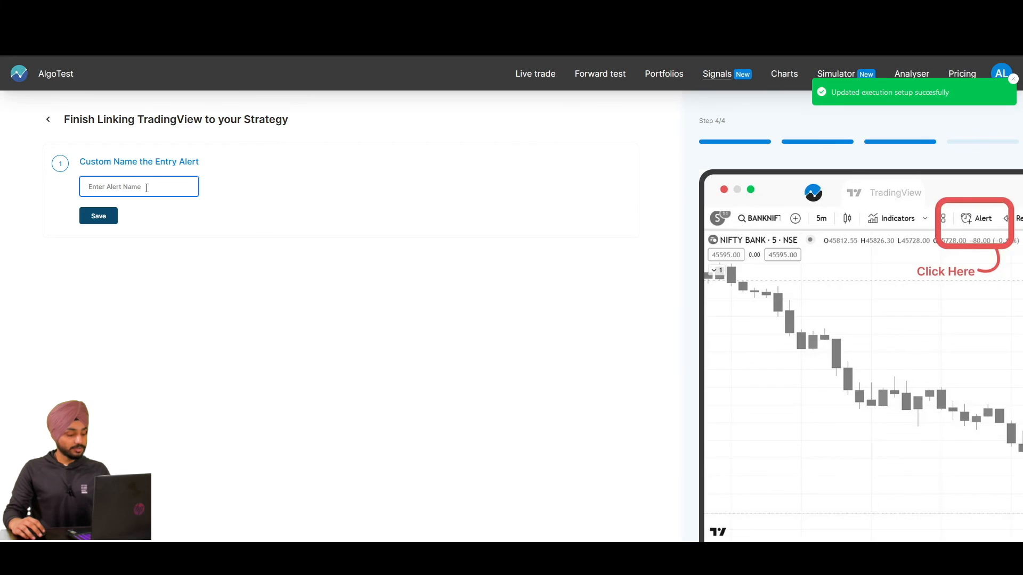
{"action": "type", "text": "sd"}
{"action": "left_click", "coordinate": [100, 219]}
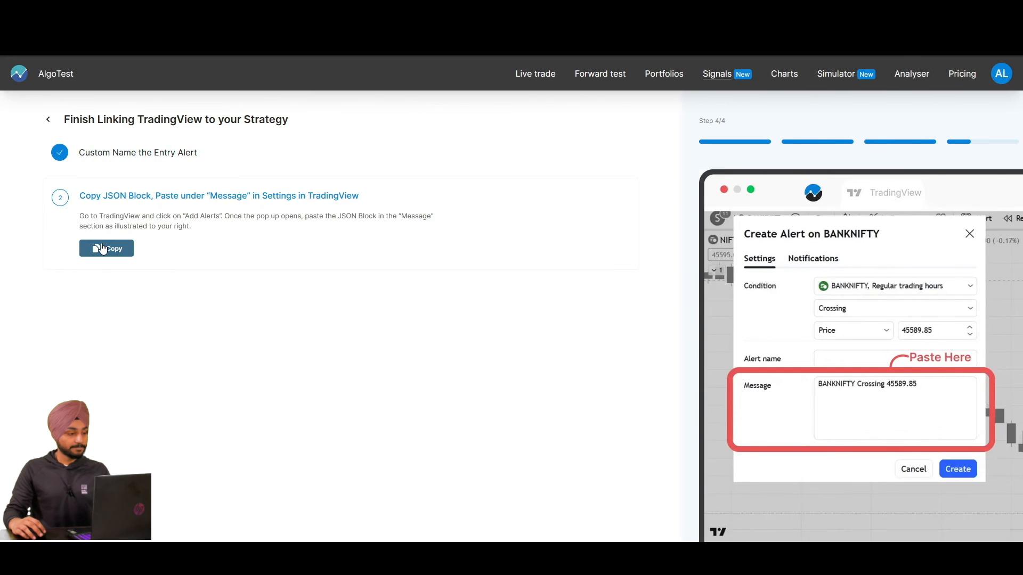
{"action": "left_click", "coordinate": [103, 249]}
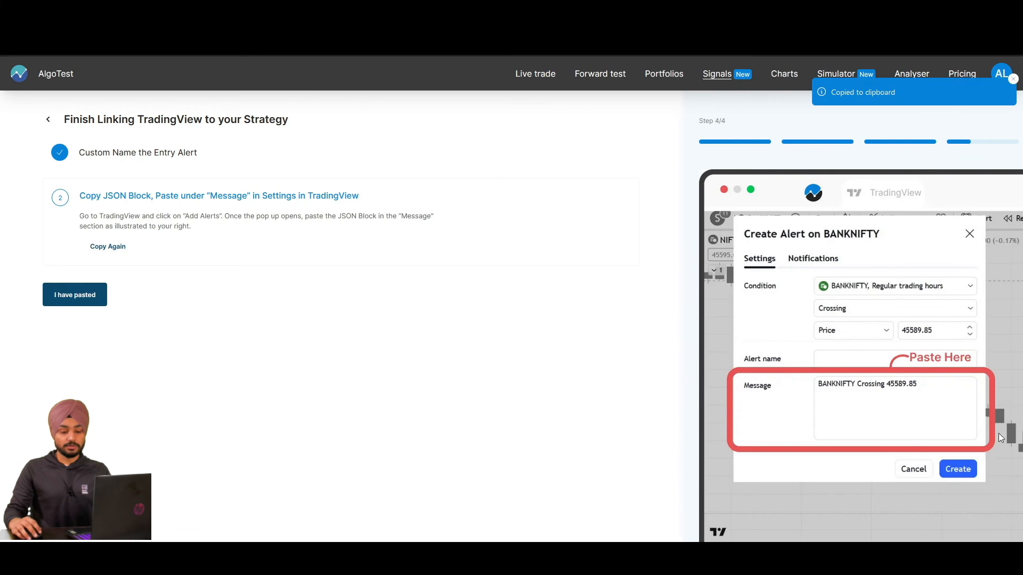
{"action": "left_click", "coordinate": [77, 294]}
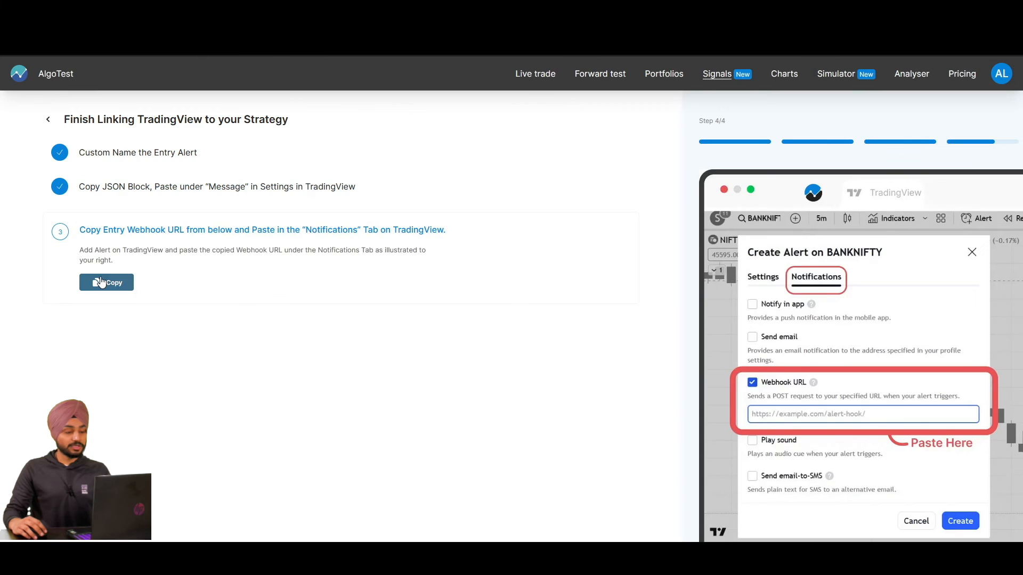
{"action": "left_click", "coordinate": [101, 283]}
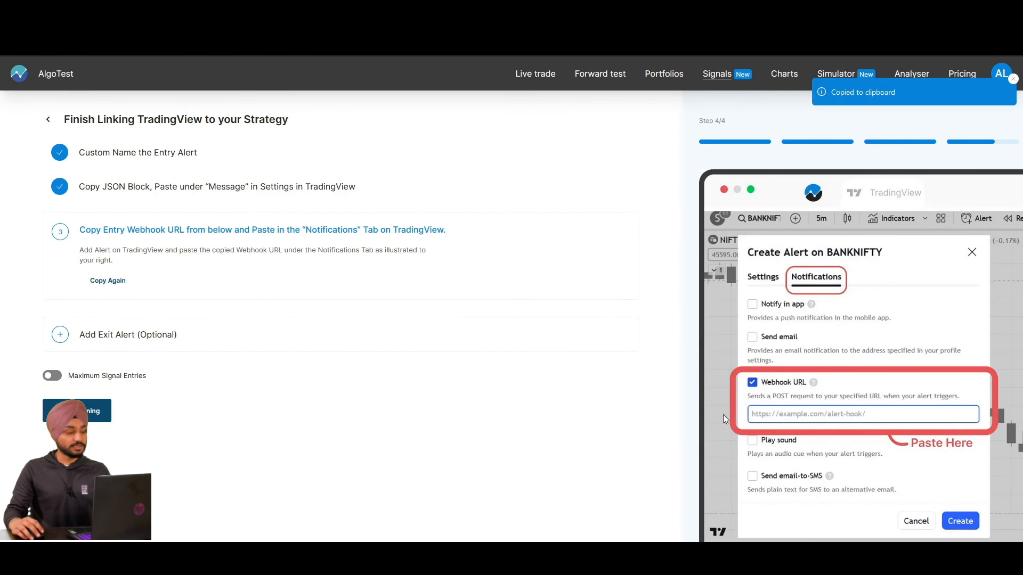
- Add an exit alert named "se", and copy its JSON block and exit webhook URL
{"action": "left_click", "coordinate": [61, 341]}
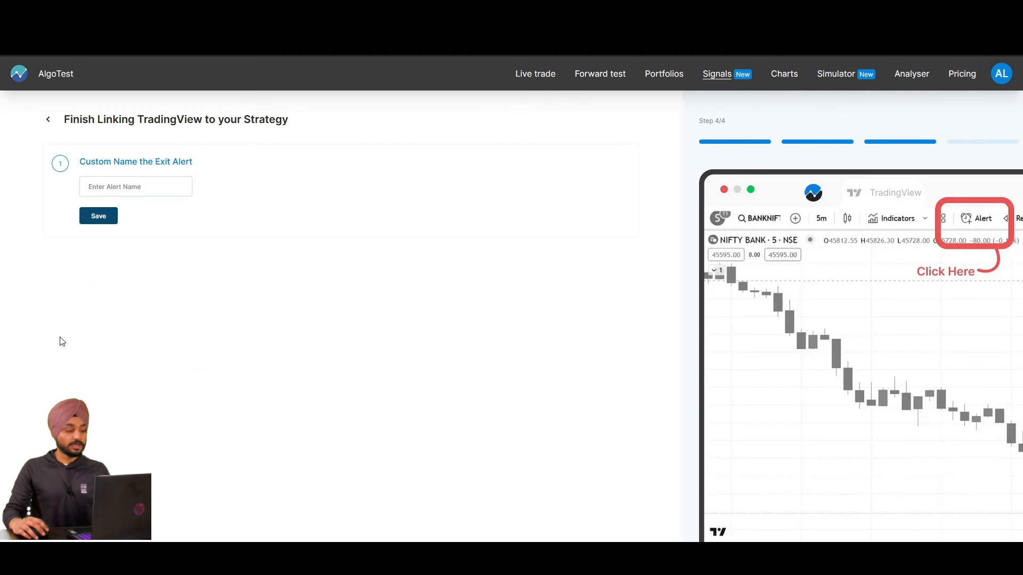
{"action": "left_click", "coordinate": [189, 191]}
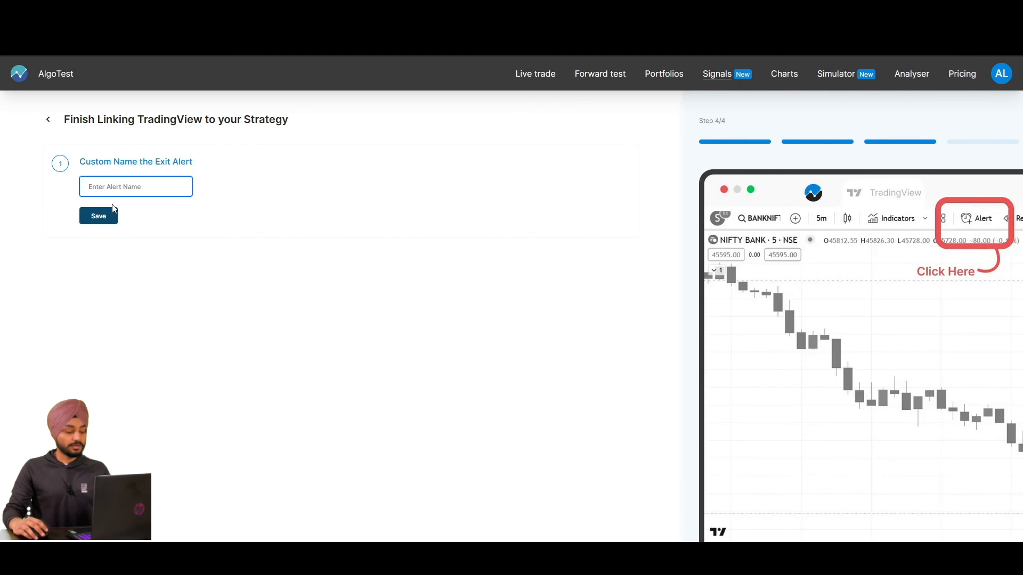
{"action": "type", "text": "ex"}
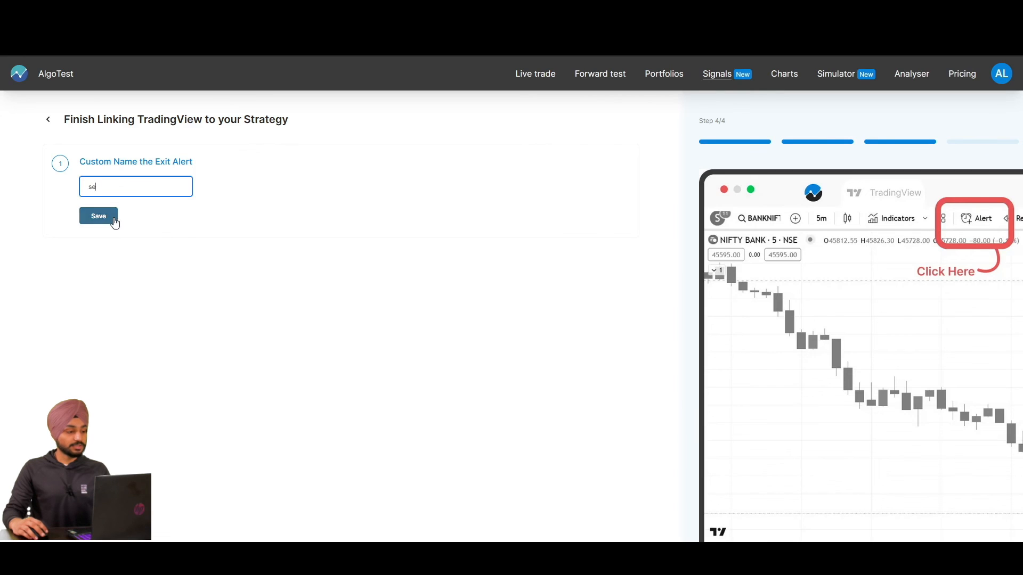
{"action": "left_click", "coordinate": [113, 220]}
{"action": "left_click", "coordinate": [88, 249]}
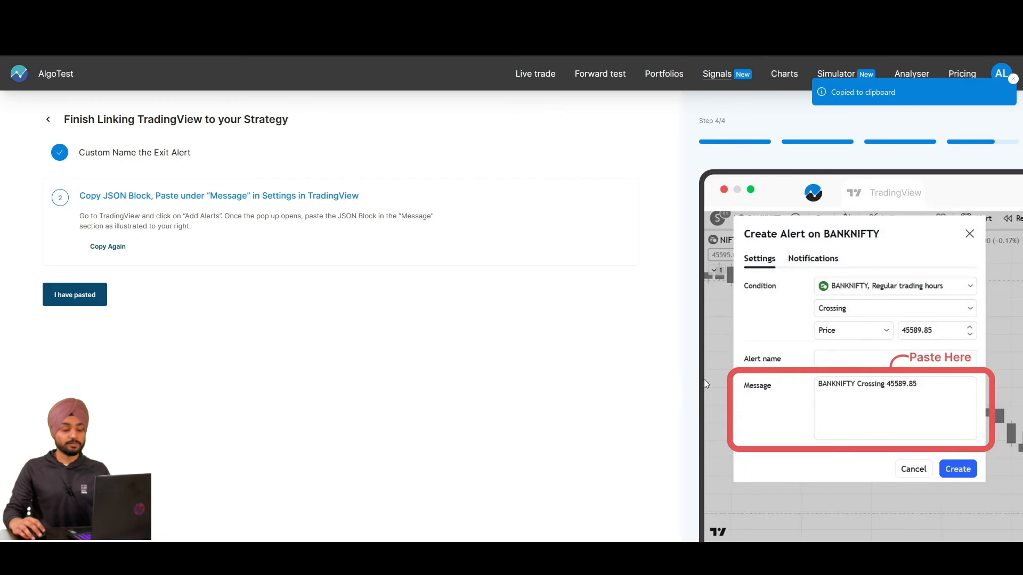
{"action": "left_click", "coordinate": [95, 299]}
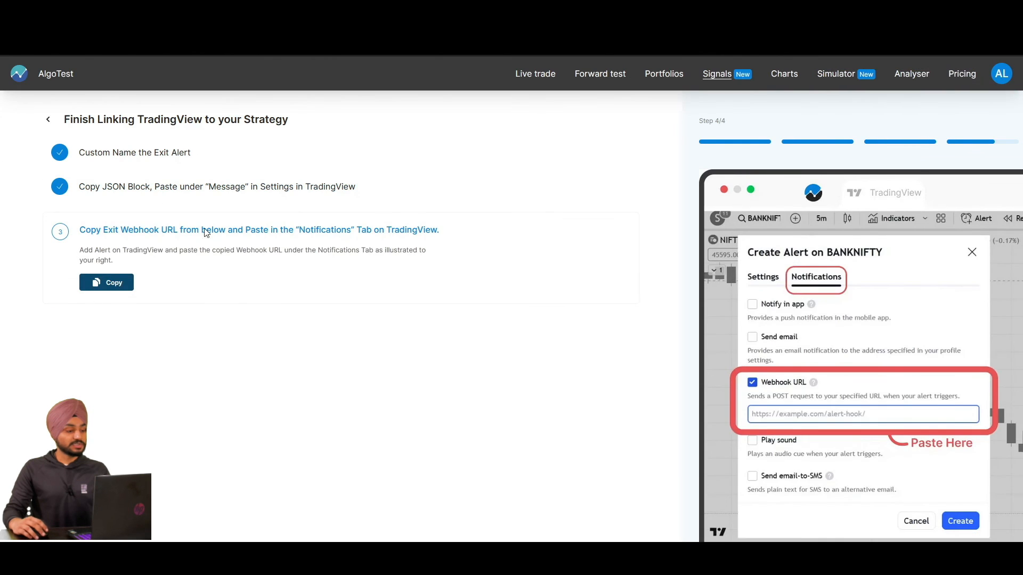
{"action": "left_click", "coordinate": [124, 284]}
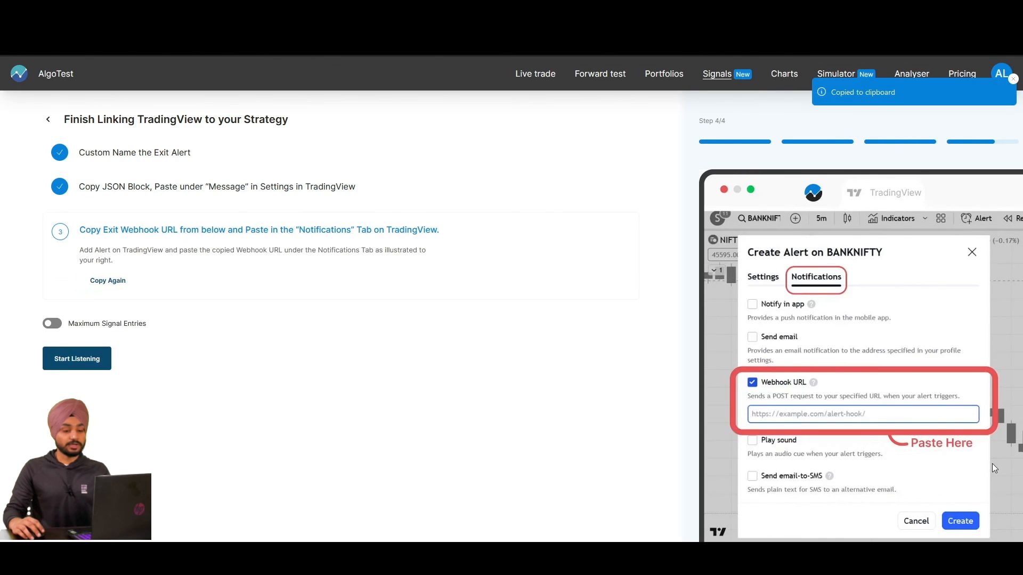